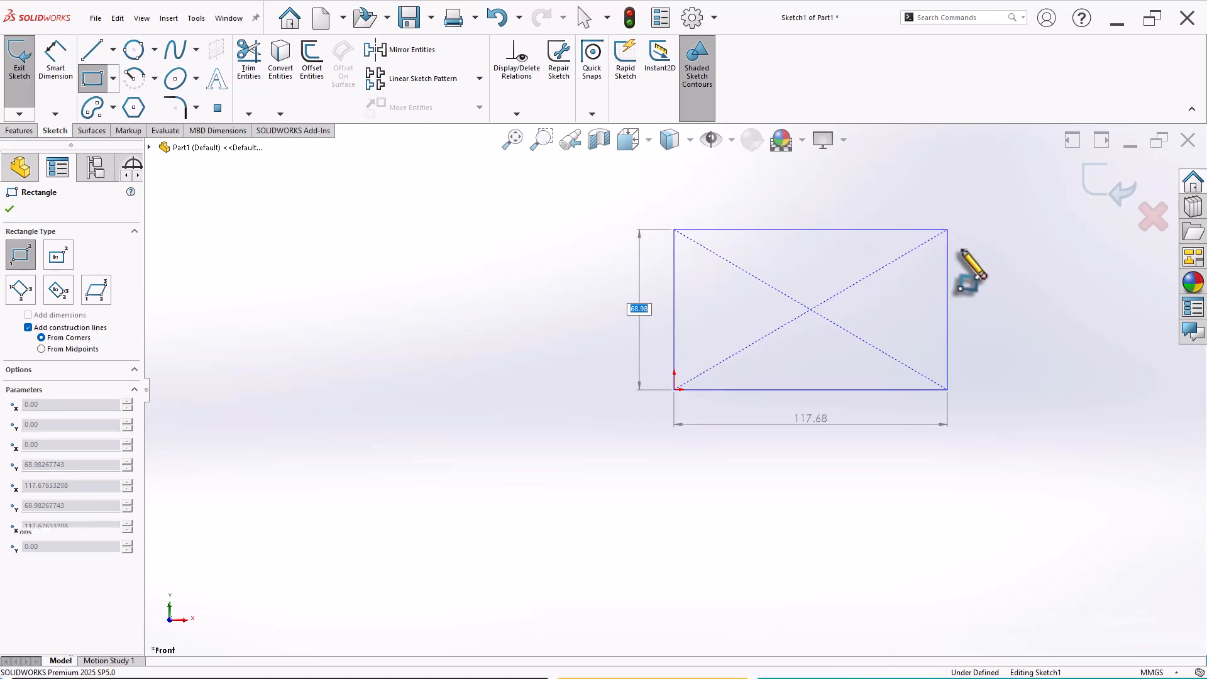
- Sketch a corner rectangle from the origin about 118 mm wide and 69 mm high, with corner-to-corner construction lines
{"action": "left_click", "coordinate": [947, 230]}
{"action": "scroll", "coordinate": [965, 264], "scroll_direction": "up", "scroll_amount": 1}
{"action": "scroll", "coordinate": [965, 265], "scroll_direction": "down", "scroll_amount": 2}
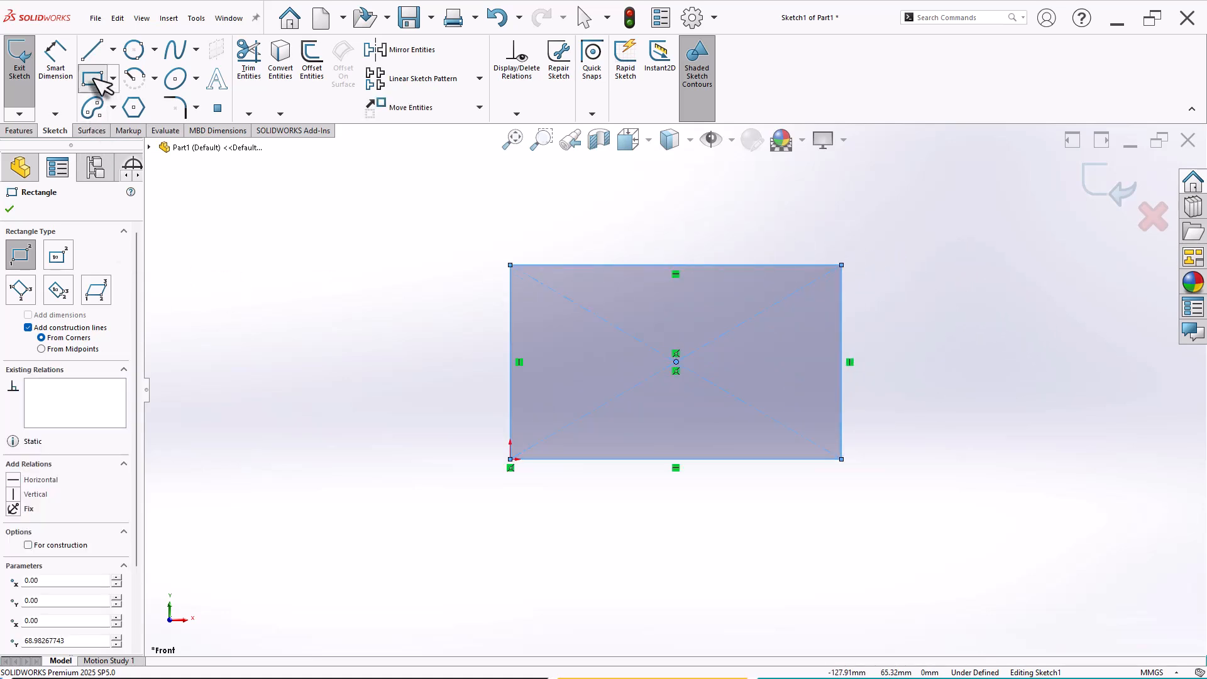
- Sketch three separate vertical lines across the rectangle, each extending beyond its upper and lower edges
{"action": "left_click", "coordinate": [93, 52]}
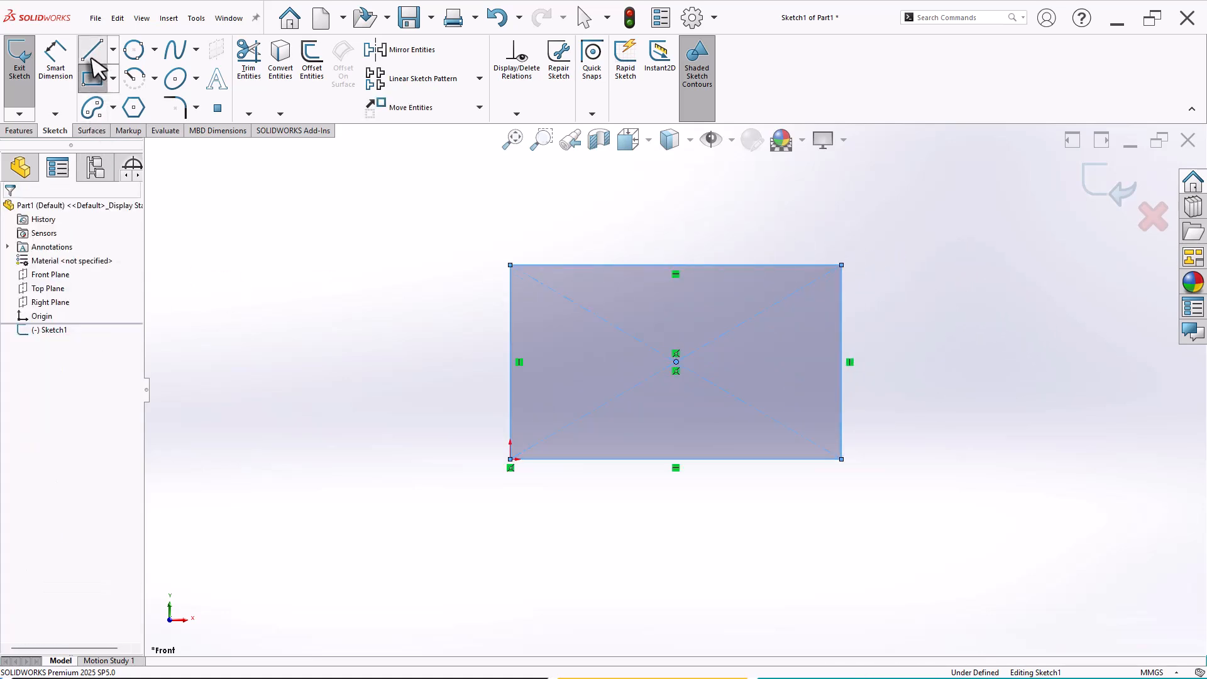
{"action": "left_click", "coordinate": [598, 203]}
{"action": "left_click", "coordinate": [598, 519]}
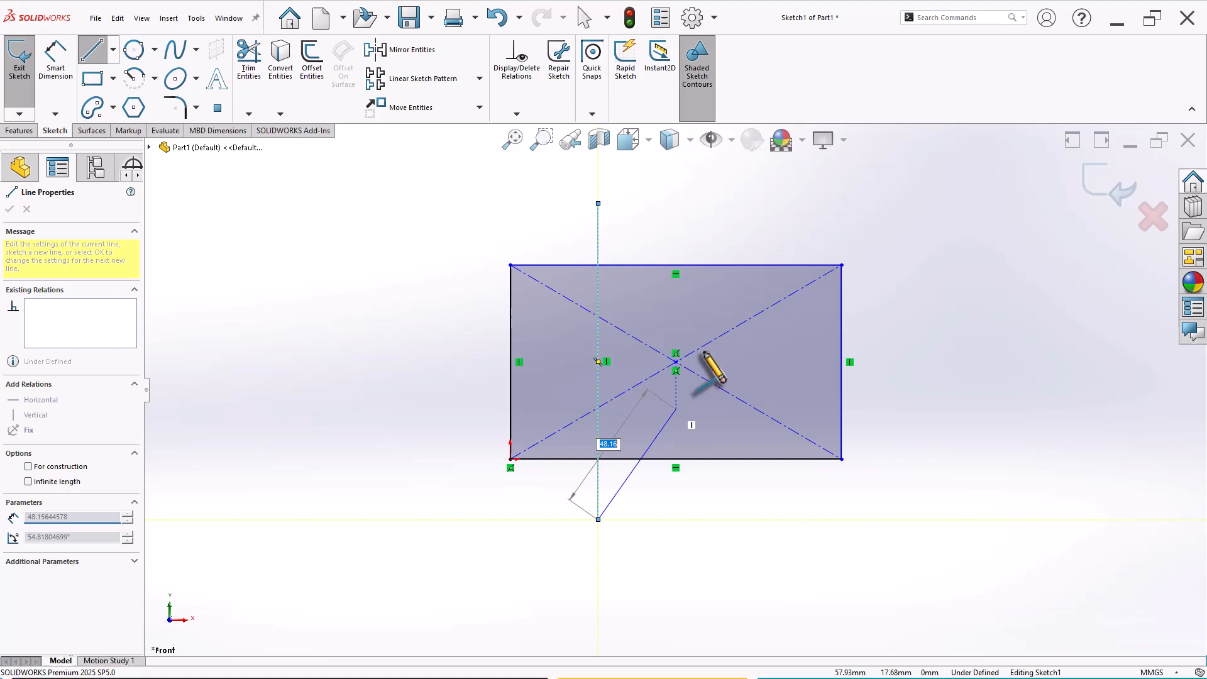
{"action": "key", "text": "Escape"}
{"action": "left_click", "coordinate": [704, 203]}
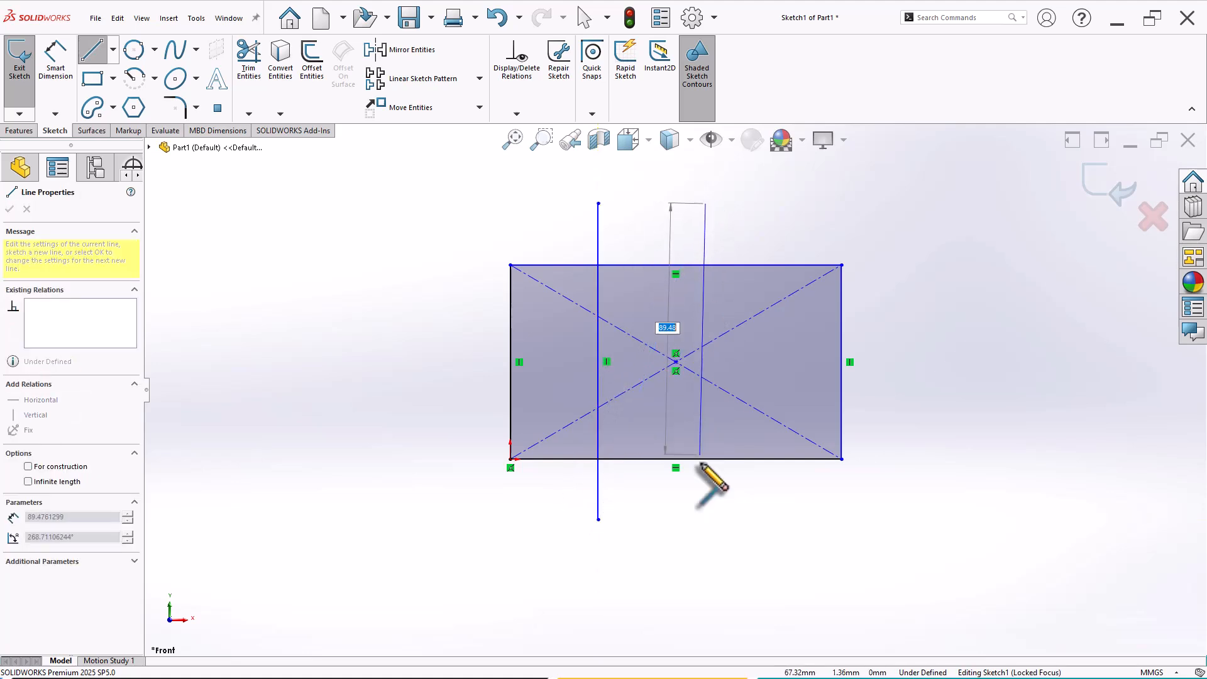
{"action": "left_click", "coordinate": [706, 520]}
{"action": "key", "text": "Escape"}
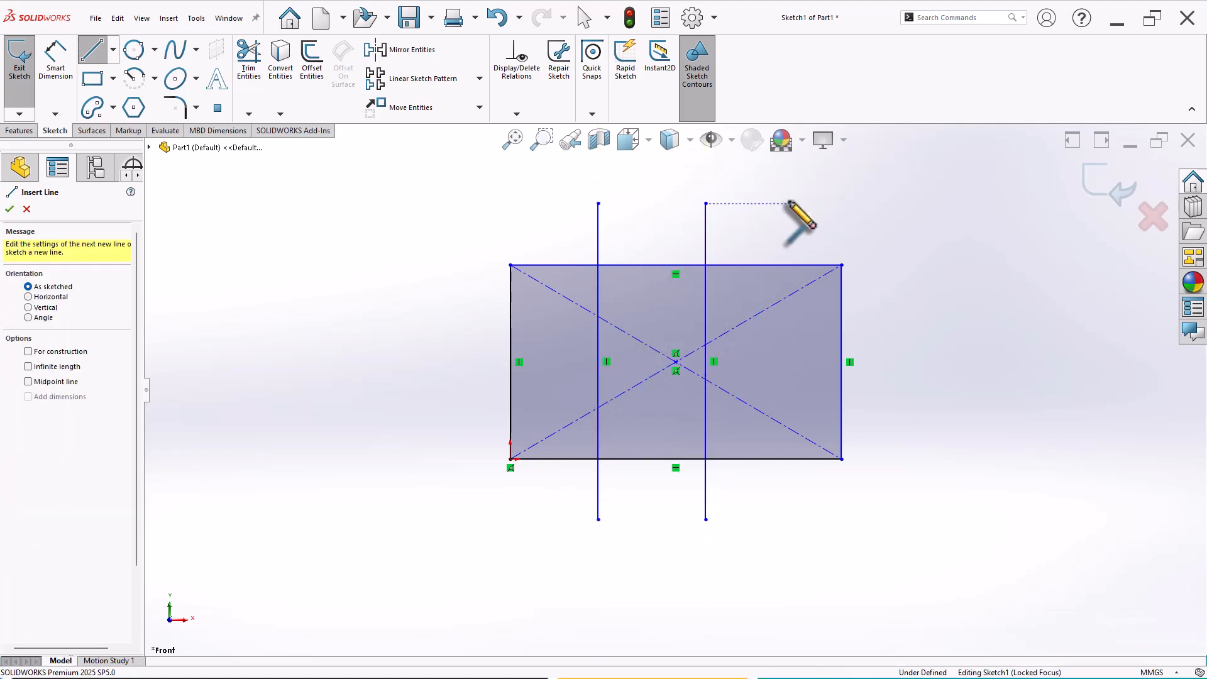
{"action": "left_click", "coordinate": [789, 204]}
{"action": "left_click", "coordinate": [789, 519]}
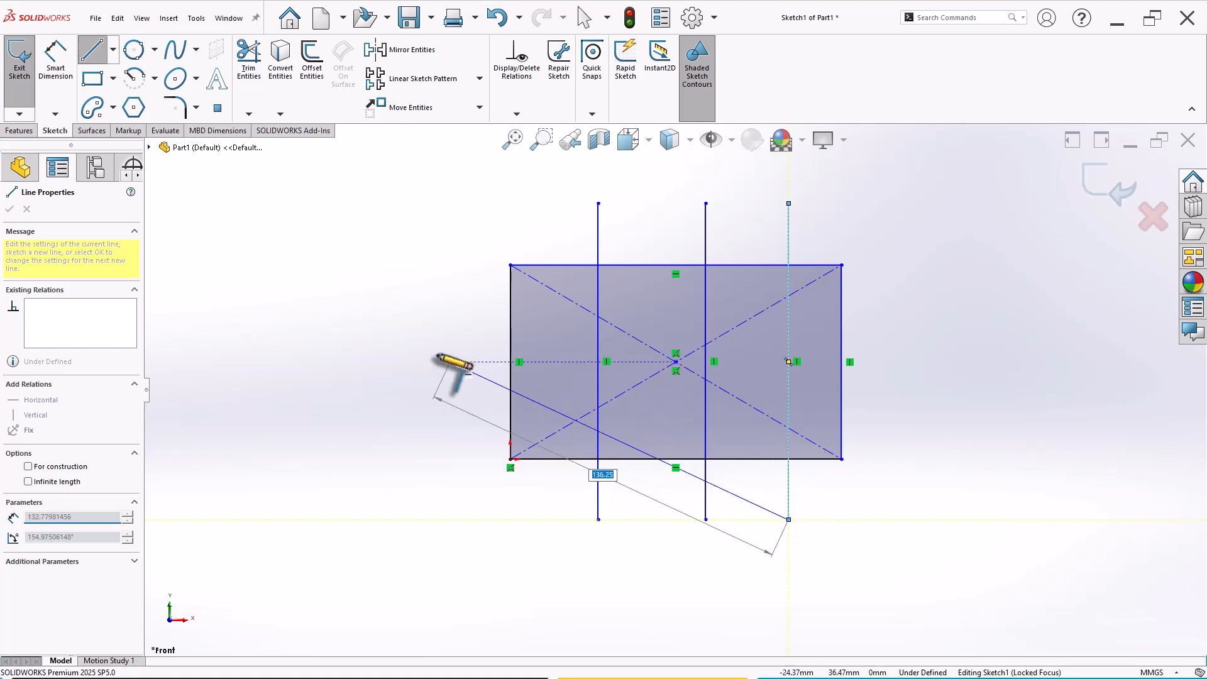
{"action": "key", "text": "Escape"}
- Sketch two separate horizontal lines across the rectangle, each extending beyond its left and right edges
{"action": "left_click", "coordinate": [433, 335]}
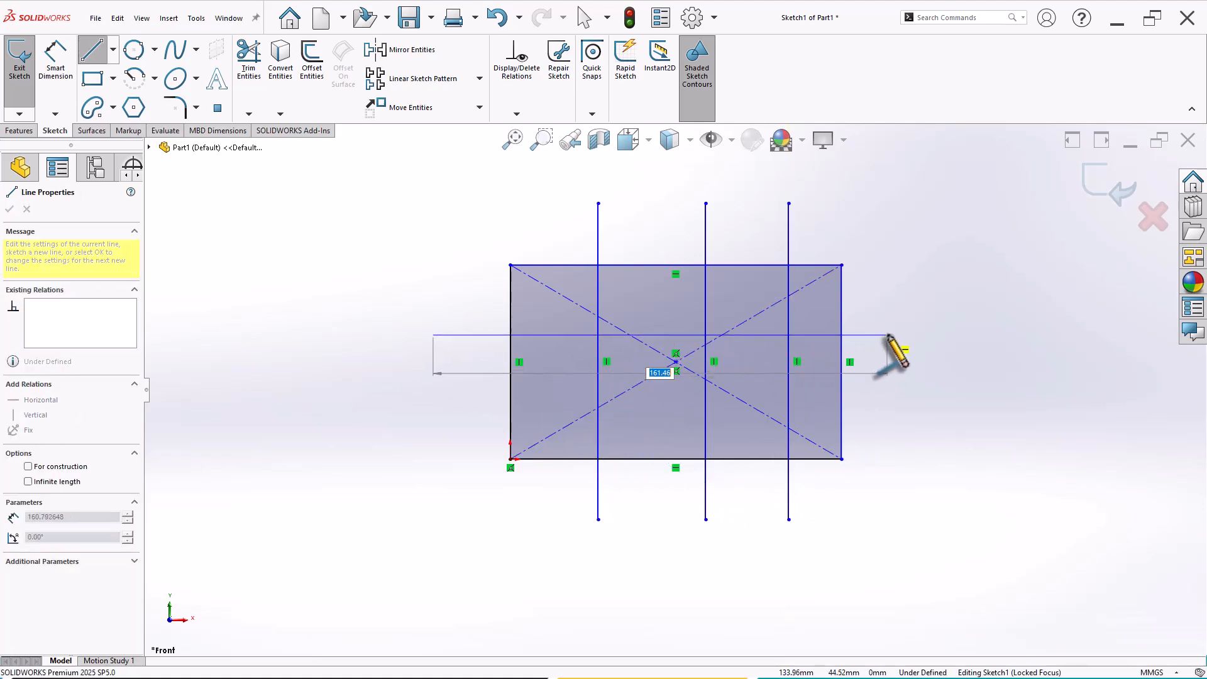
{"action": "left_click", "coordinate": [892, 335]}
{"action": "key", "text": "Escape"}
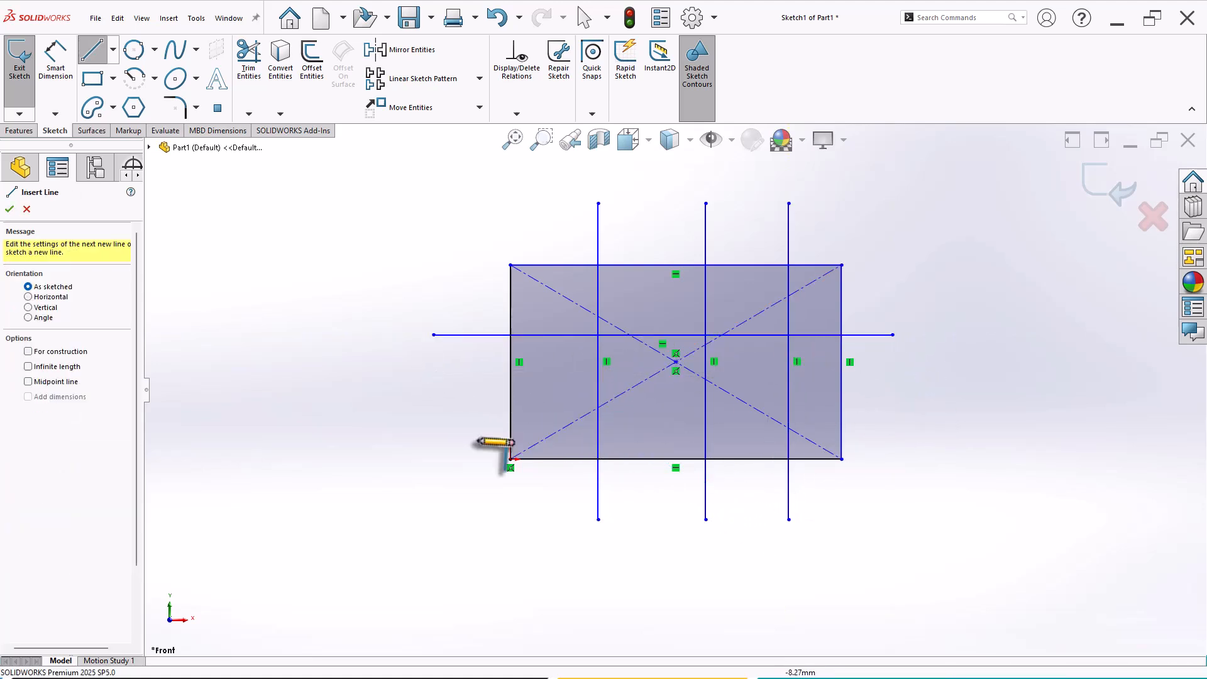
{"action": "left_click", "coordinate": [439, 417]}
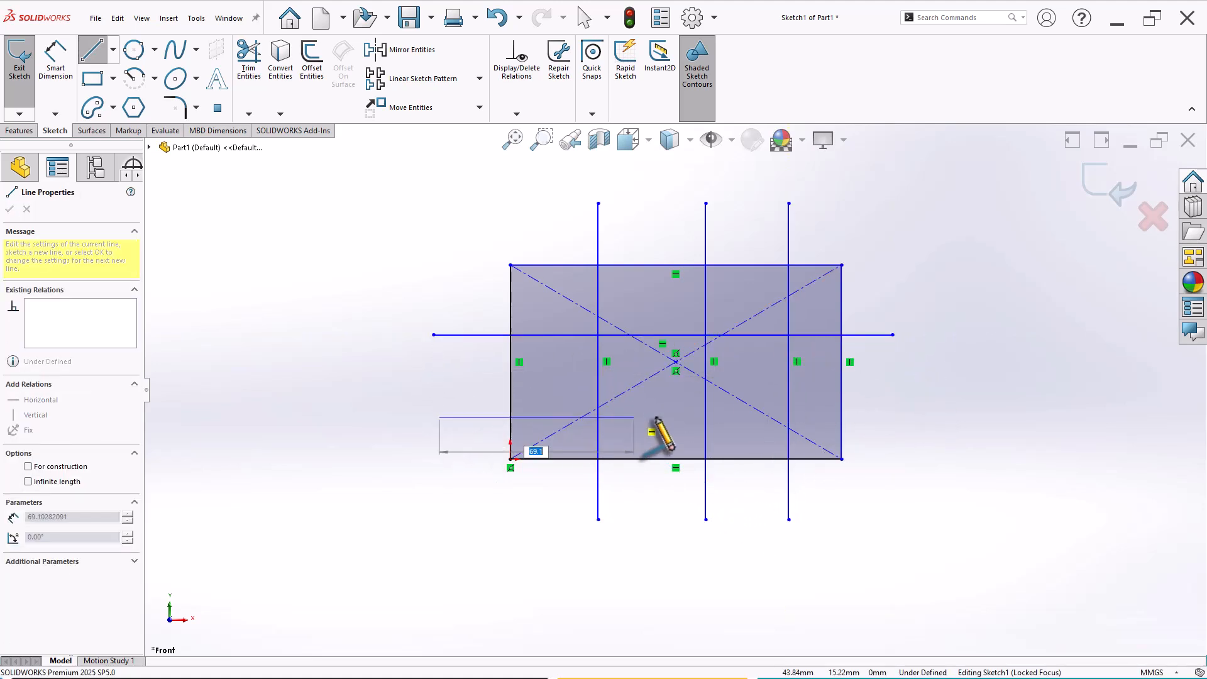
{"action": "left_click", "coordinate": [900, 417]}
{"action": "right_click", "coordinate": [922, 335]}
{"action": "left_click", "coordinate": [949, 345]}
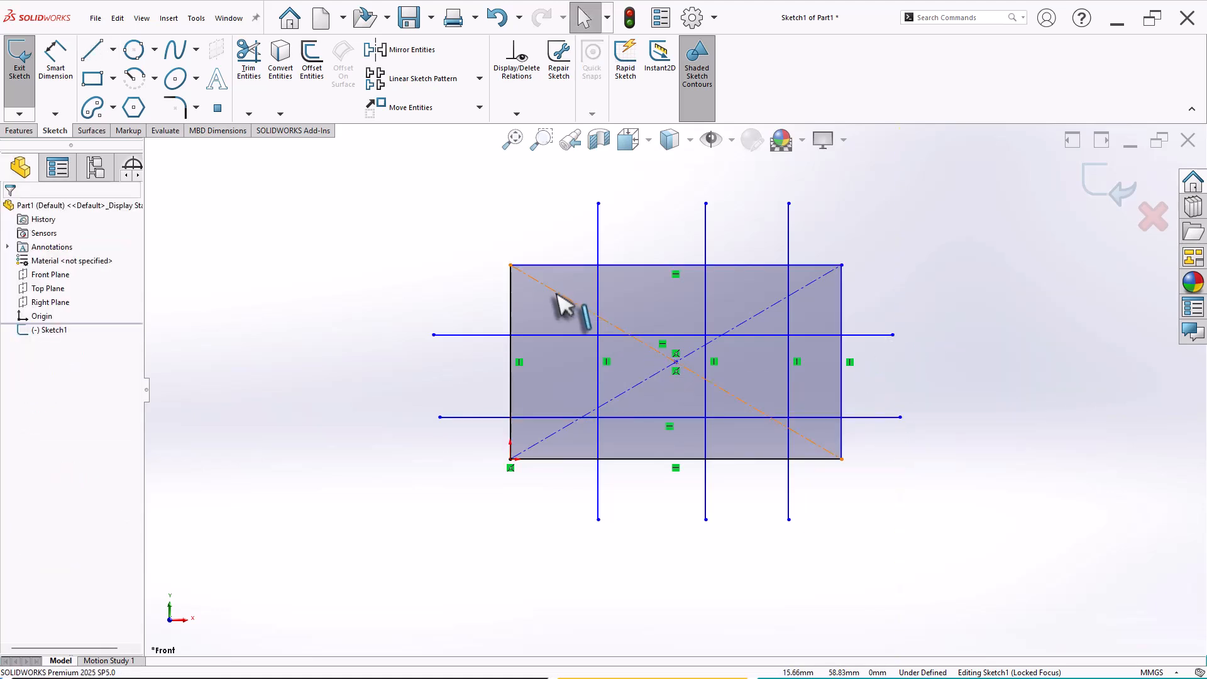
- Try power trimming the vertical lines' ends above the rectangle, retracing the trim path to restore them
{"action": "left_click", "coordinate": [249, 62]}
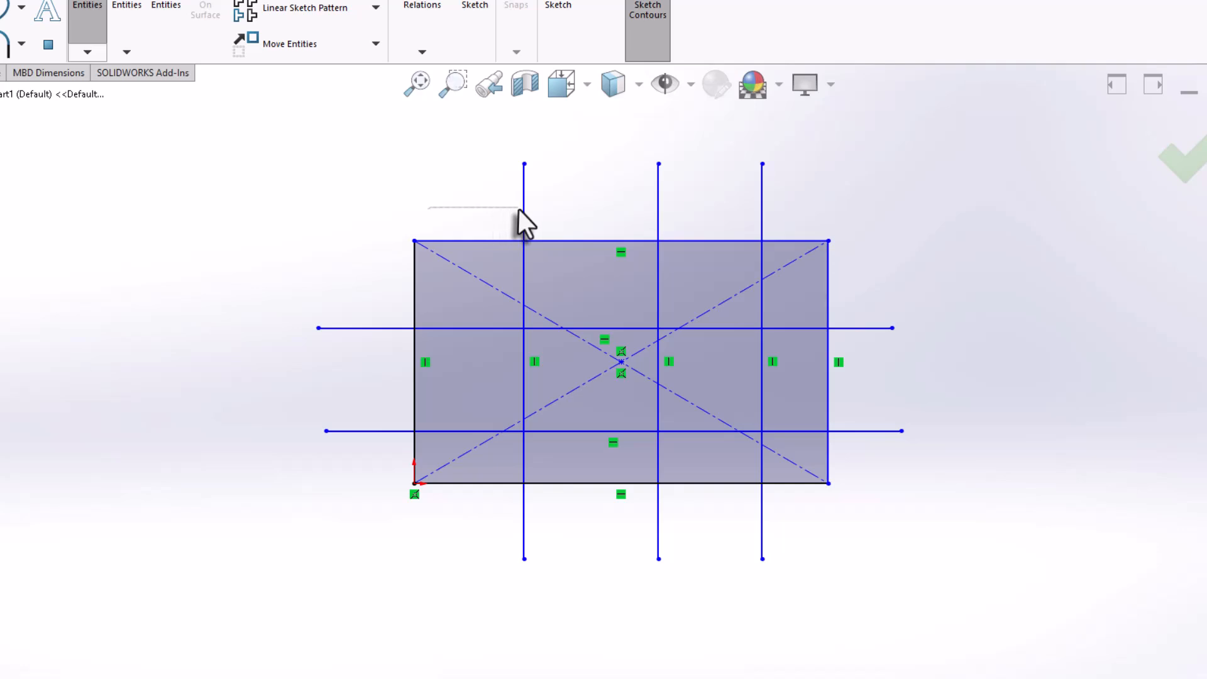
{"action": "left_click_drag", "start_coordinate": [519, 209], "coordinate": [531, 210]}
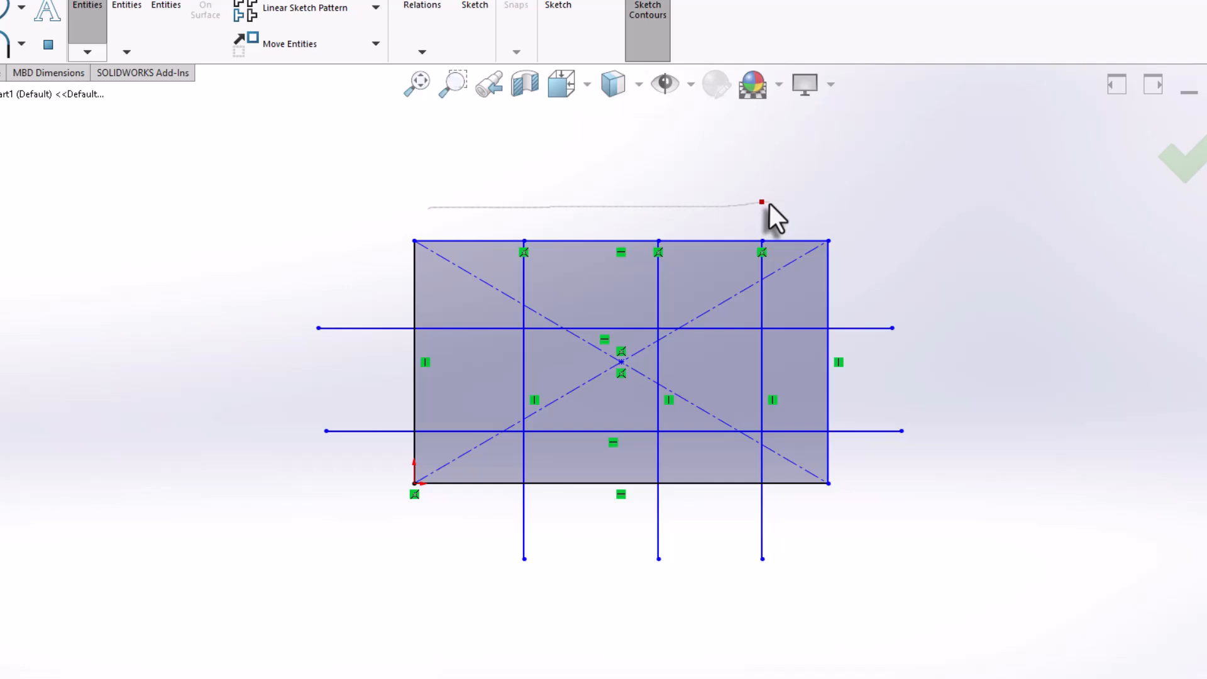
{"action": "left_click_drag", "start_coordinate": [766, 202], "coordinate": [762, 204]}
{"action": "left_click_drag", "start_coordinate": [658, 206], "coordinate": [522, 209]}
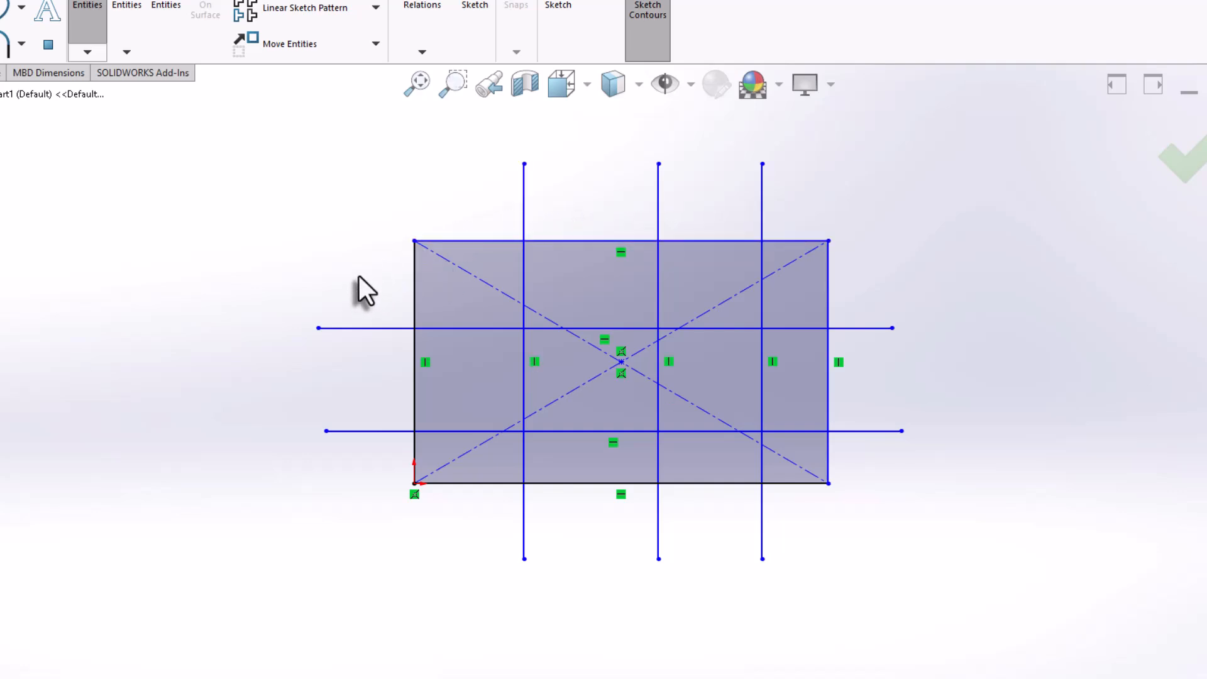
- Power trim all line ends outside the rectangle, and the upper-left part of the construction diagonal down to the upper horizontal line
{"action": "mouse_move", "coordinate": [358, 277]}
{"action": "left_mouse_down"}
{"action": "mouse_move", "coordinate": [362, 415]}
{"action": "mouse_move", "coordinate": [416, 524]}
{"action": "mouse_move", "coordinate": [676, 540]}
{"action": "mouse_move", "coordinate": [836, 522]}
{"action": "mouse_move", "coordinate": [865, 379]}
{"action": "mouse_move", "coordinate": [843, 226]}
{"action": "mouse_move", "coordinate": [450, 218]}
{"action": "left_mouse_up"}
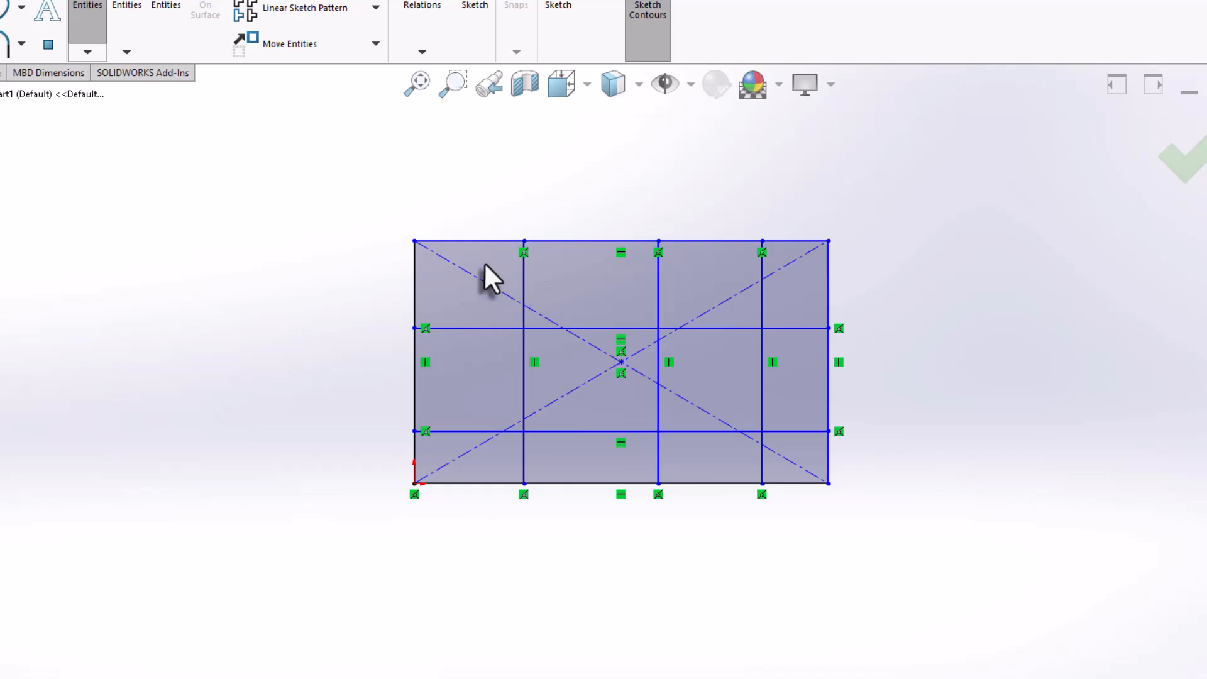
{"action": "left_click_drag", "start_coordinate": [466, 303], "coordinate": [465, 301]}
{"action": "left_click_drag", "start_coordinate": [583, 282], "coordinate": [558, 306]}
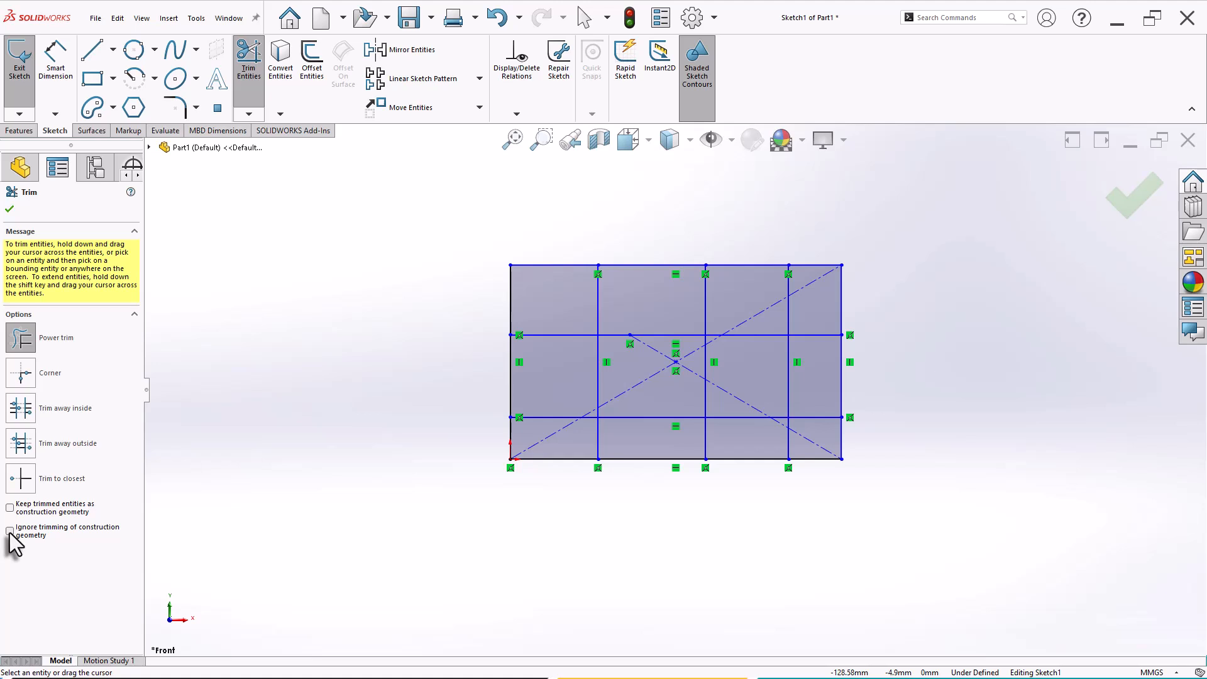
- Switch ignoring of construction geometry on and back off, and power trim the middle vertical line's segment above the upper horizontal line
{"action": "left_click", "coordinate": [10, 531]}
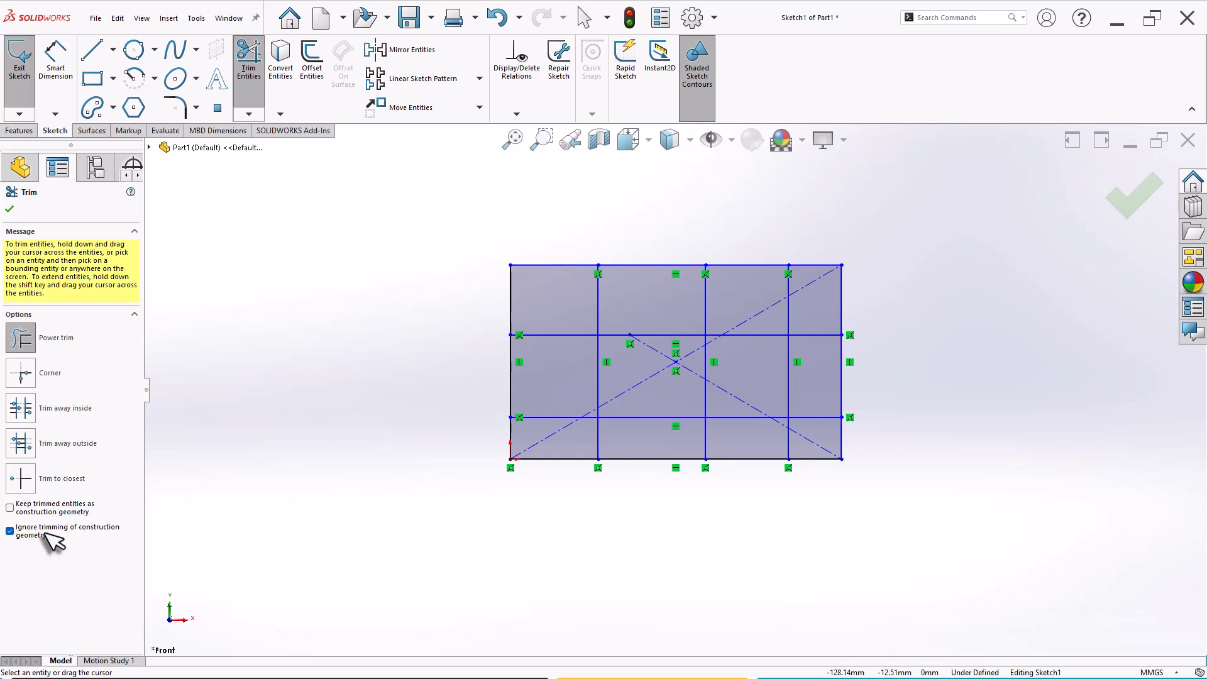
{"action": "left_click", "coordinate": [10, 531]}
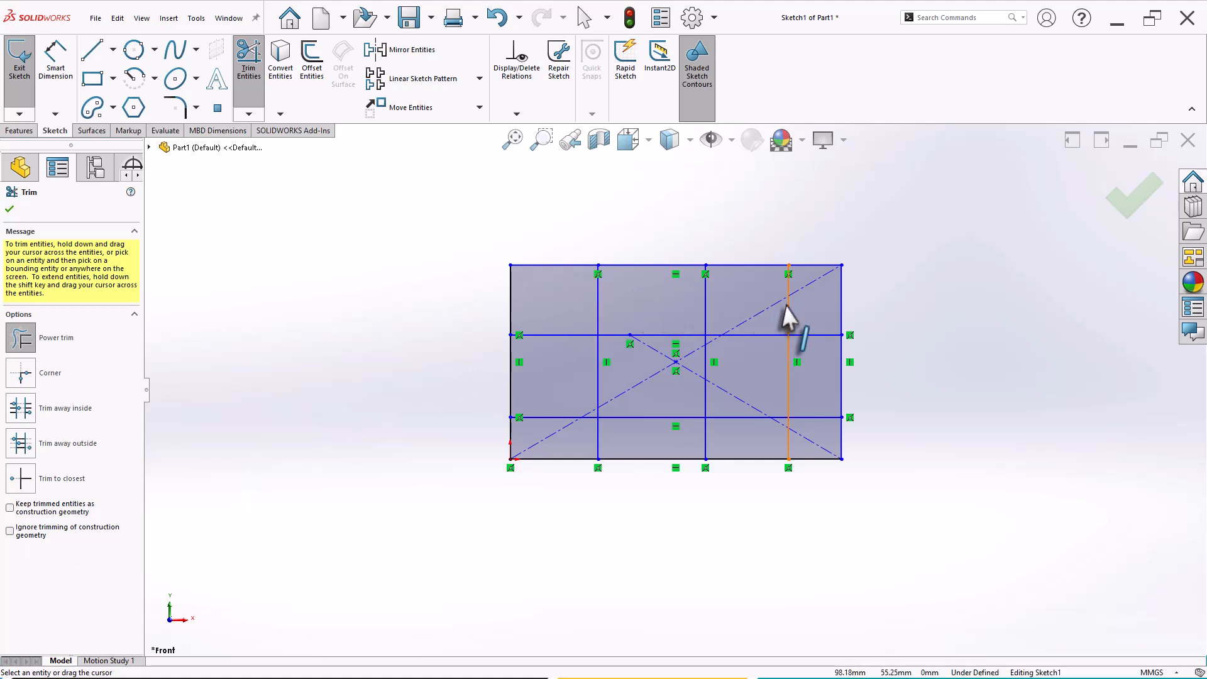
{"action": "mouse_move", "coordinate": [750, 290]}
{"action": "left_mouse_down"}
{"action": "mouse_move", "coordinate": [641, 313]}
{"action": "mouse_move", "coordinate": [585, 305]}
{"action": "left_mouse_up"}
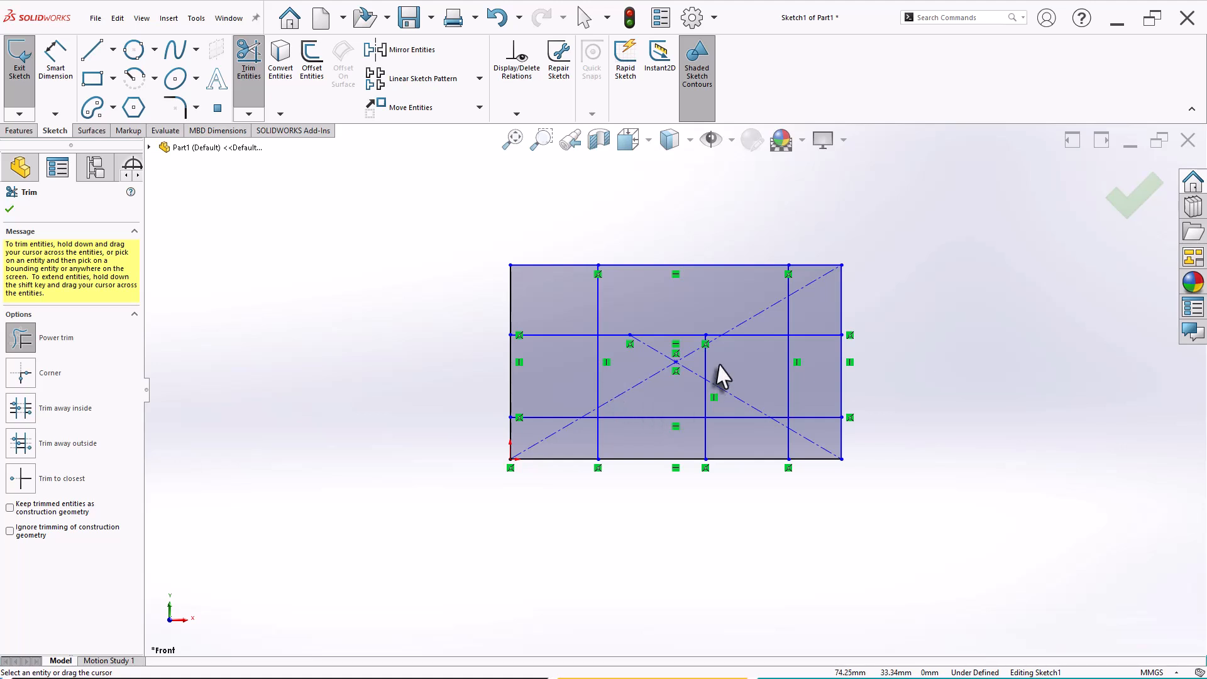
- Try further power trims around the upper-left part of the grid and undo the last trim
{"action": "left_click_drag", "start_coordinate": [553, 307], "coordinate": [552, 349]}
{"action": "left_click_drag", "start_coordinate": [616, 289], "coordinate": [616, 317]}
{"action": "key", "text": "ctrl+z"}
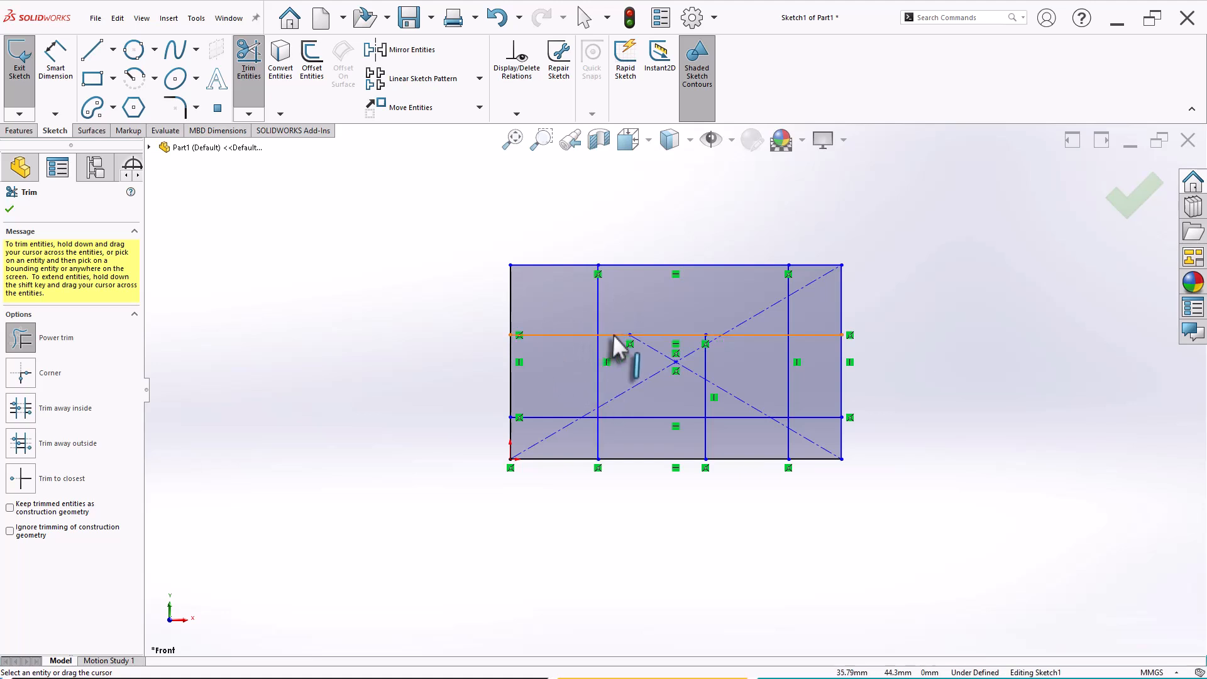
- Switch to the open document Trim_Extend.SLDPRT and show its Power Trim sketch
{"action": "left_click", "coordinate": [230, 18]}
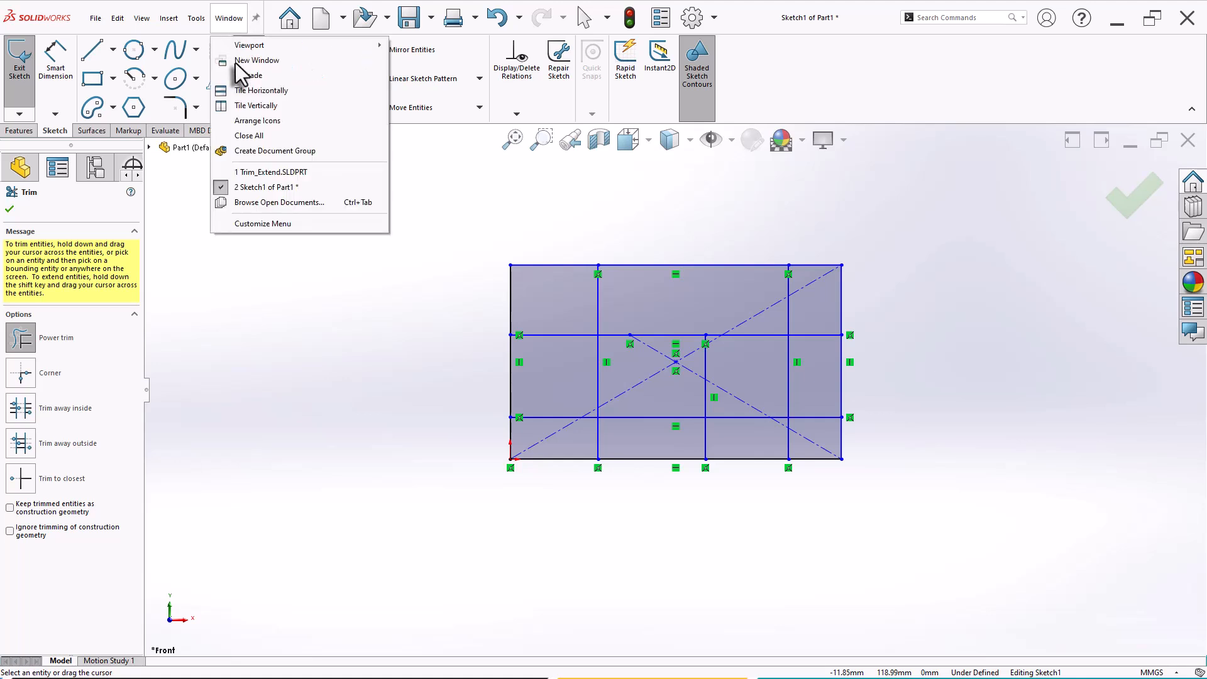
{"action": "left_click", "coordinate": [266, 175]}
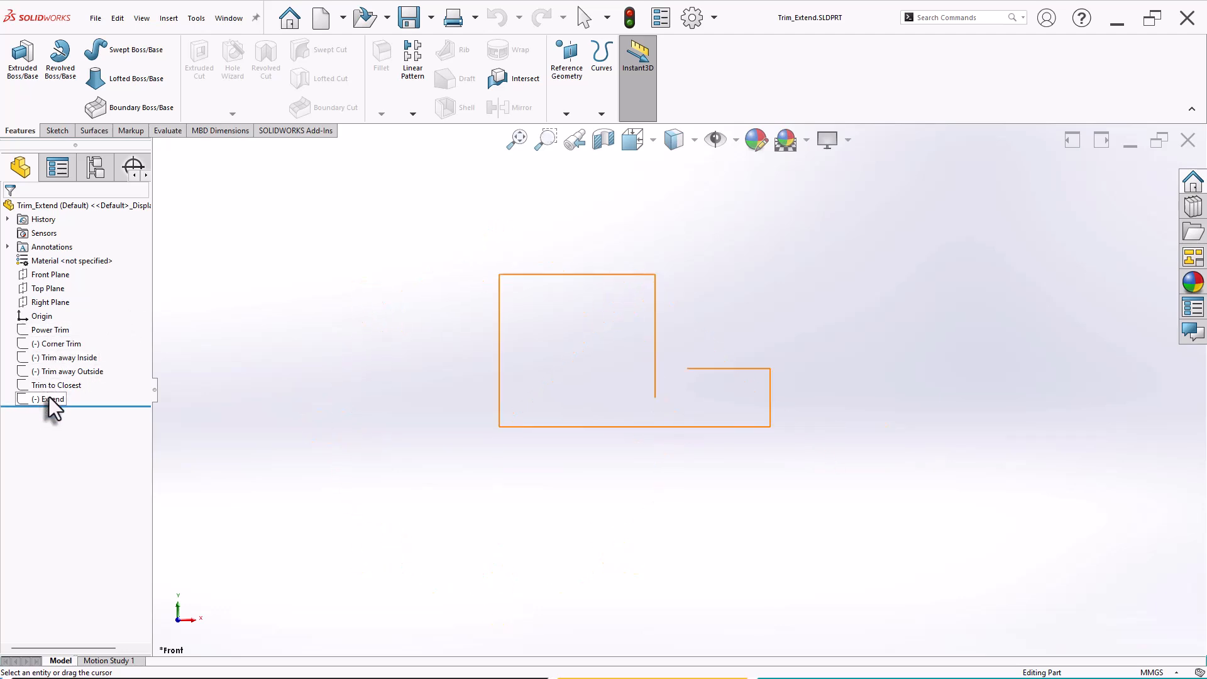
{"action": "left_click", "coordinate": [54, 334]}
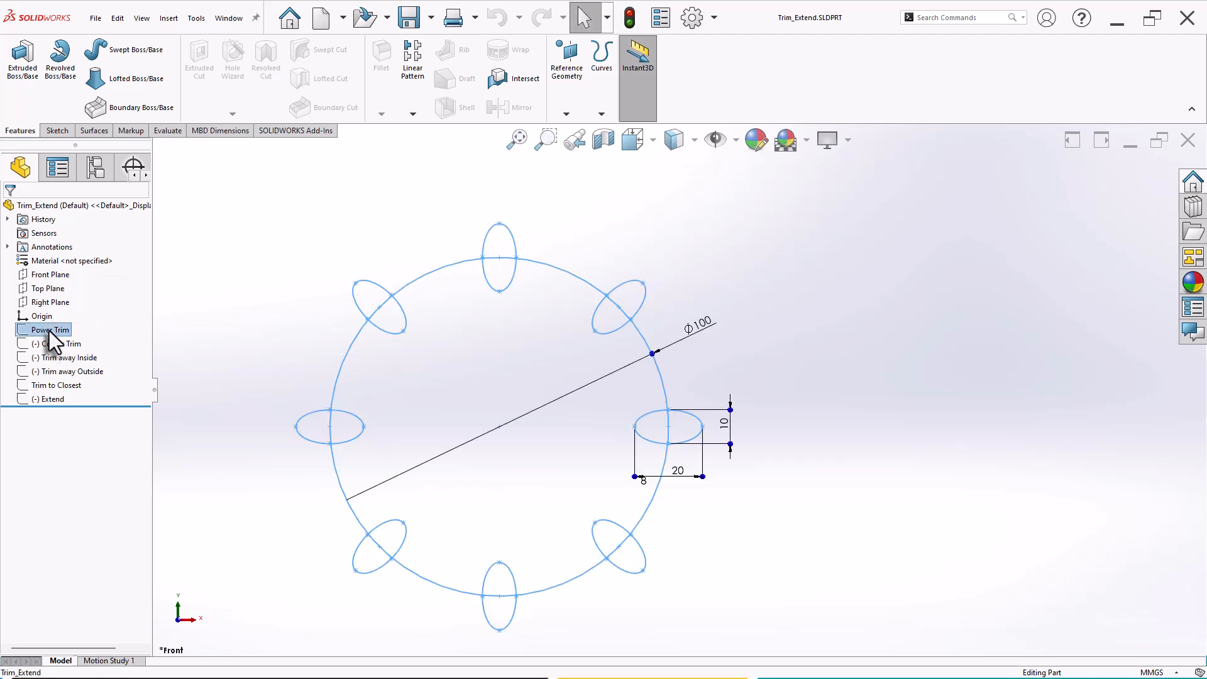
{"action": "right_click", "coordinate": [49, 330]}
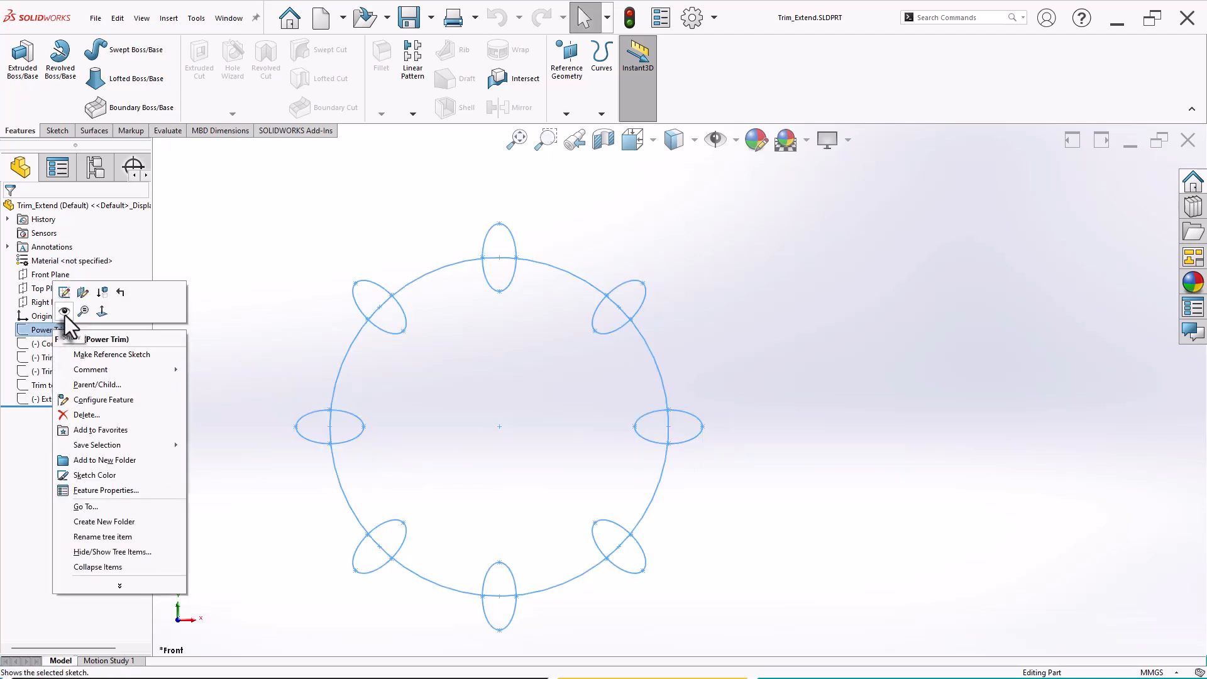
{"action": "left_click", "coordinate": [65, 312]}
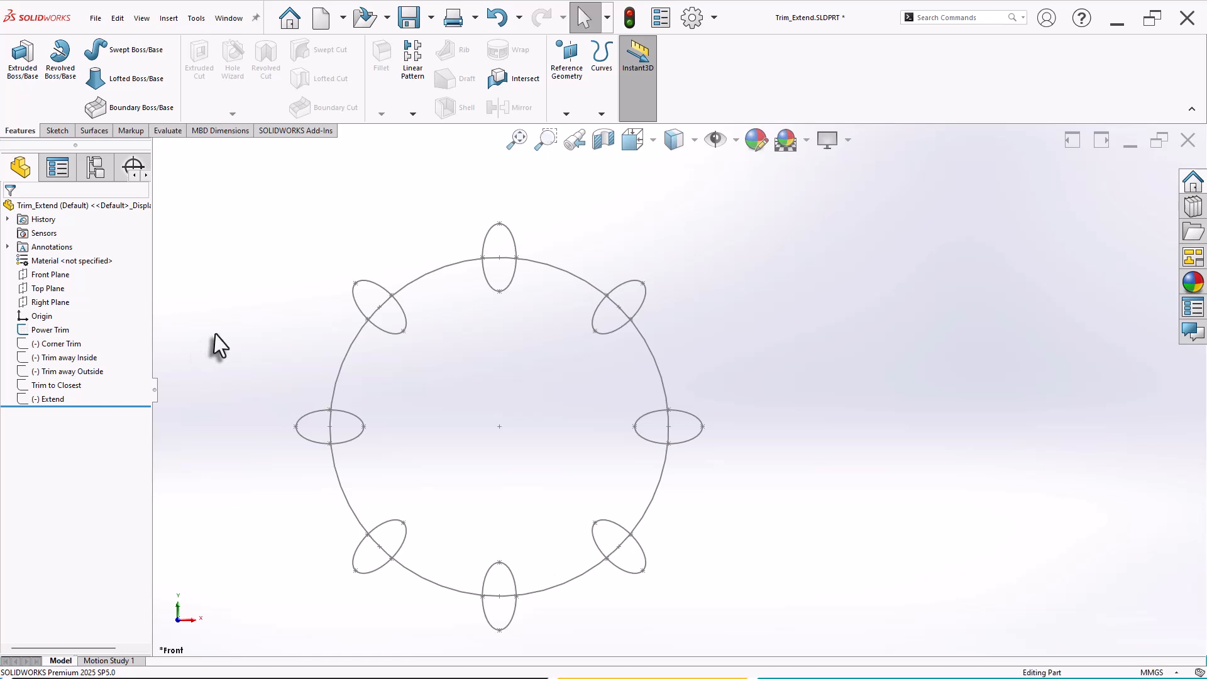
{"action": "scroll", "coordinate": [541, 569], "scroll_direction": "down", "scroll_amount": 2}
{"action": "scroll", "coordinate": [542, 509], "scroll_direction": "up", "scroll_amount": 1}
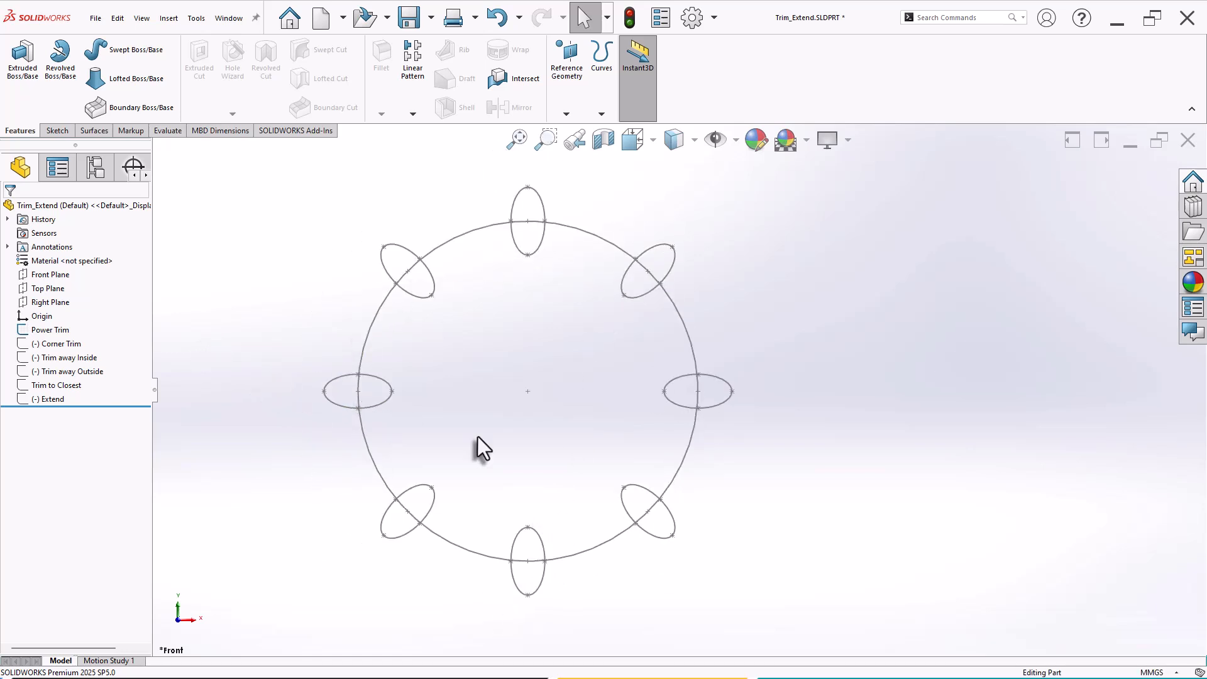
- Edit the Power Trim sketch, power trim the eight ellipses' outer halves and the circle arcs inside them, and exit the sketch
{"action": "right_click", "coordinate": [51, 330]}
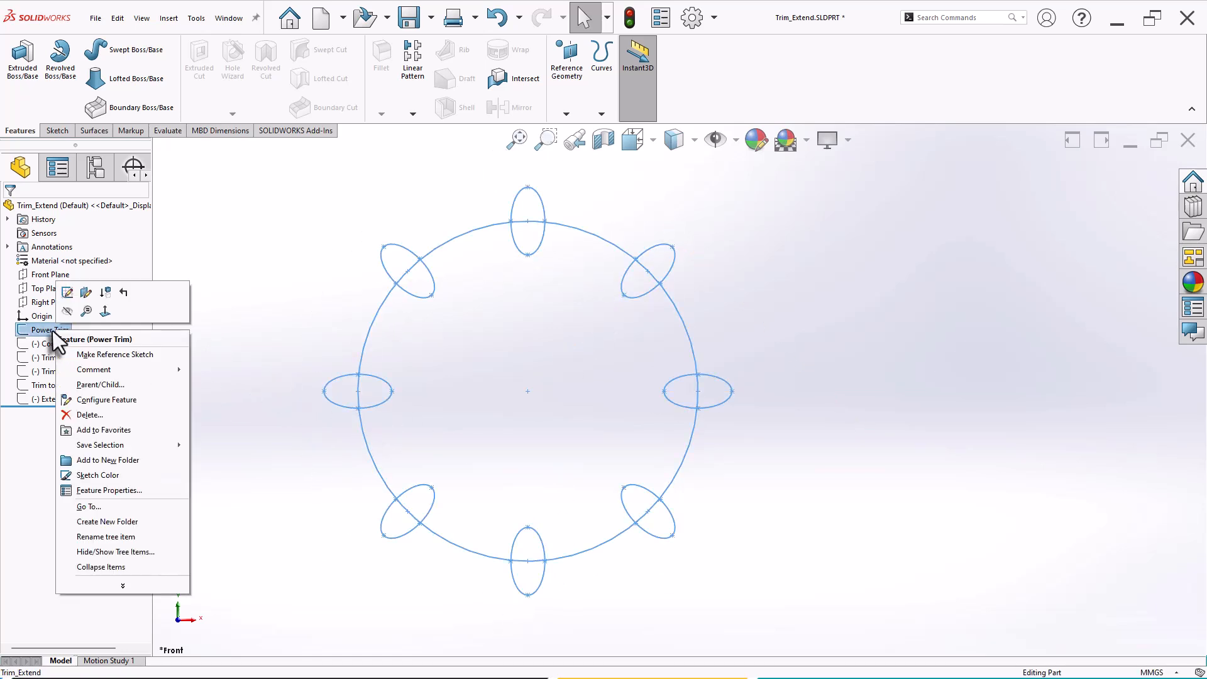
{"action": "left_click", "coordinate": [67, 292]}
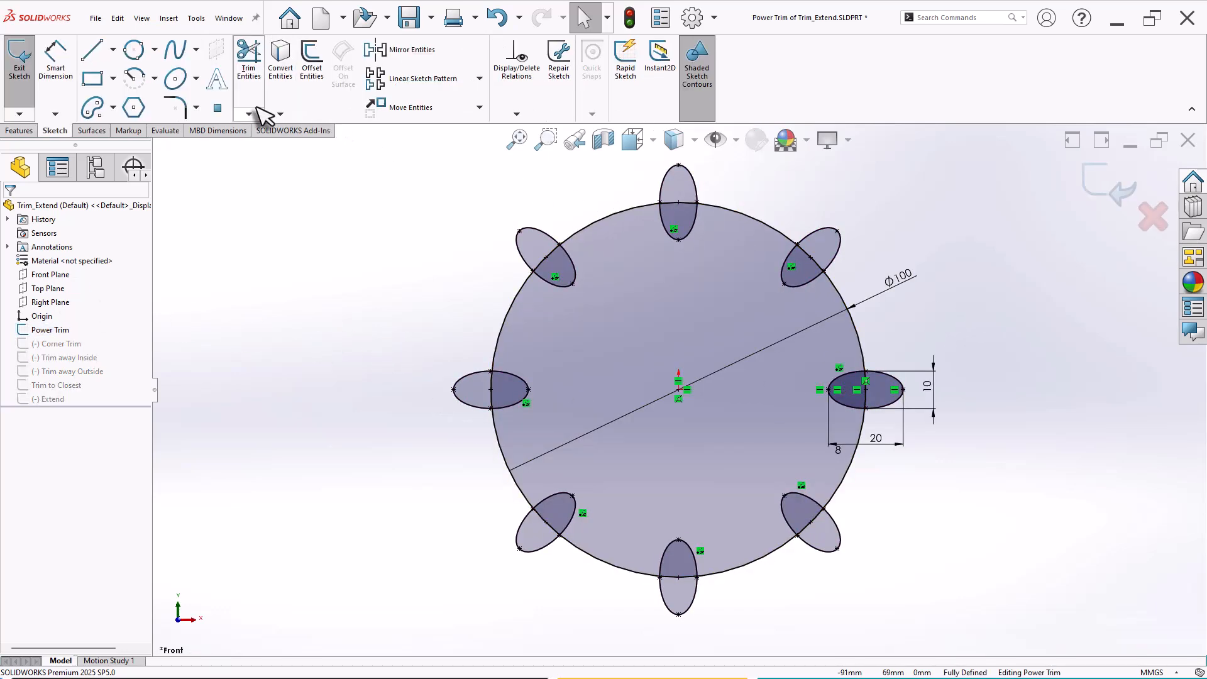
{"action": "left_click", "coordinate": [250, 82]}
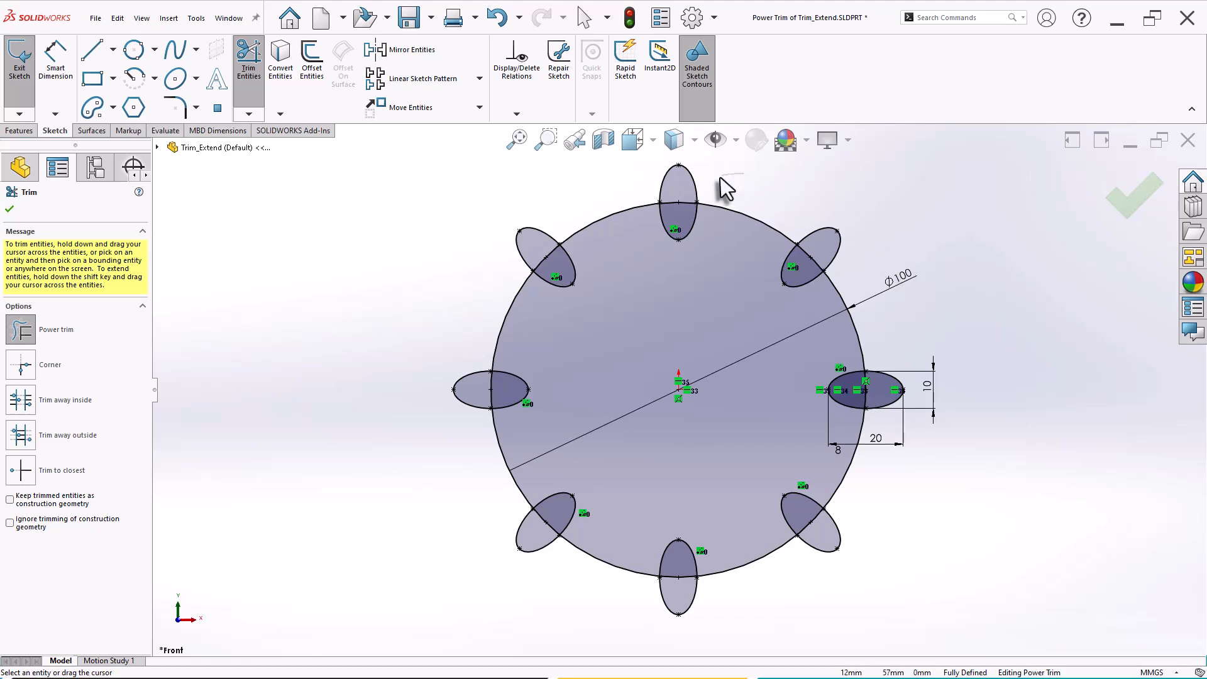
{"action": "mouse_move", "coordinate": [722, 188]}
{"action": "left_mouse_down"}
{"action": "mouse_move", "coordinate": [616, 191]}
{"action": "mouse_move", "coordinate": [538, 255]}
{"action": "mouse_move", "coordinate": [528, 334]}
{"action": "mouse_move", "coordinate": [431, 399]}
{"action": "mouse_move", "coordinate": [503, 395]}
{"action": "left_mouse_up"}
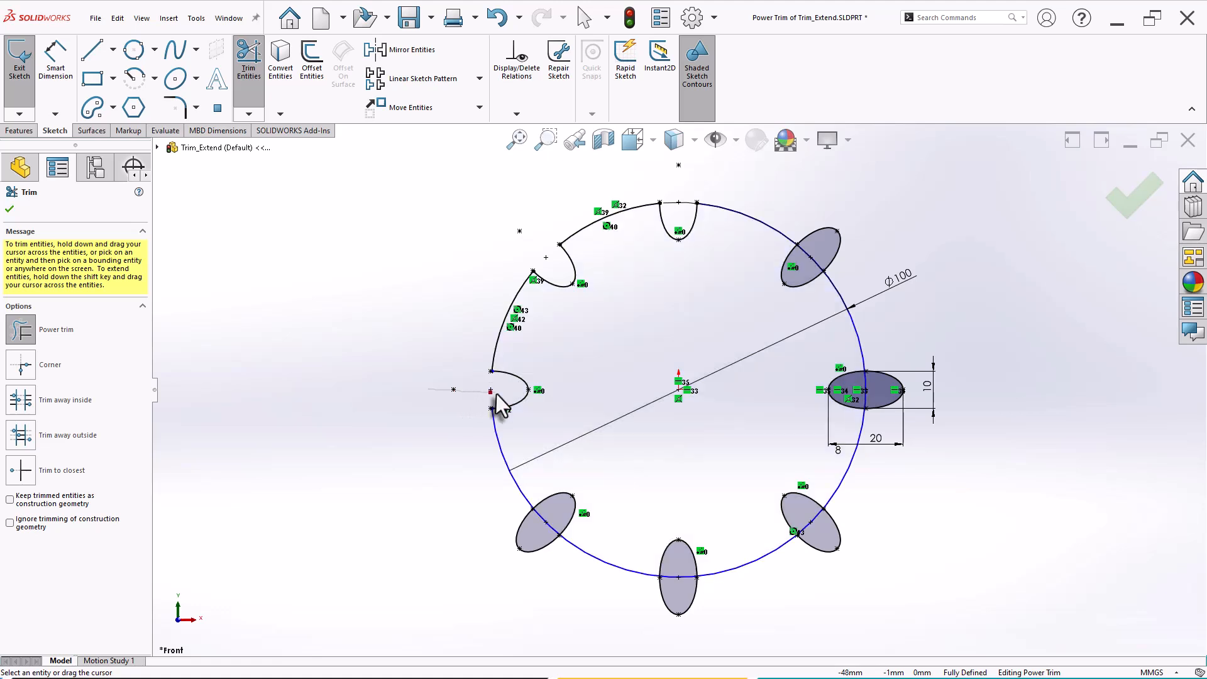
{"action": "mouse_move", "coordinate": [508, 560]}
{"action": "left_mouse_down"}
{"action": "mouse_move", "coordinate": [560, 531]}
{"action": "mouse_move", "coordinate": [703, 641]}
{"action": "mouse_move", "coordinate": [679, 567]}
{"action": "mouse_move", "coordinate": [860, 558]}
{"action": "mouse_move", "coordinate": [846, 562]}
{"action": "mouse_move", "coordinate": [803, 521]}
{"action": "mouse_move", "coordinate": [916, 400]}
{"action": "mouse_move", "coordinate": [880, 406]}
{"action": "mouse_move", "coordinate": [884, 323]}
{"action": "left_mouse_up"}
{"action": "left_click_drag", "start_coordinate": [847, 221], "coordinate": [870, 261]}
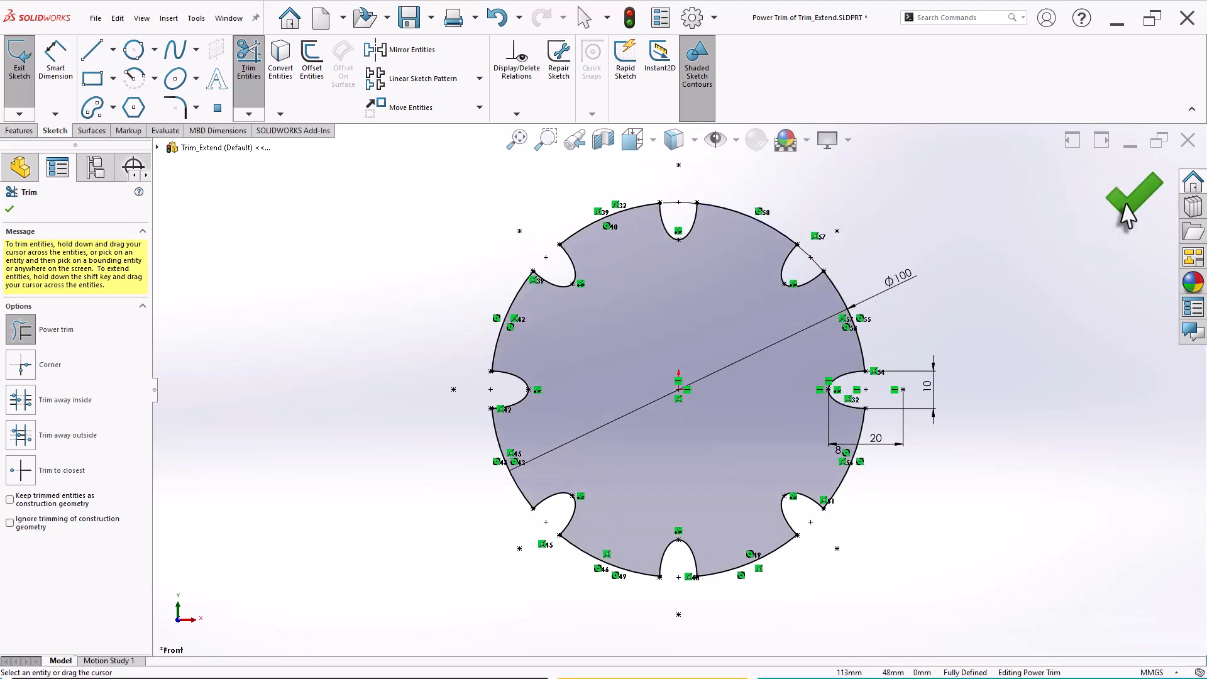
{"action": "left_click", "coordinate": [1126, 202]}
{"action": "left_click", "coordinate": [1097, 183]}
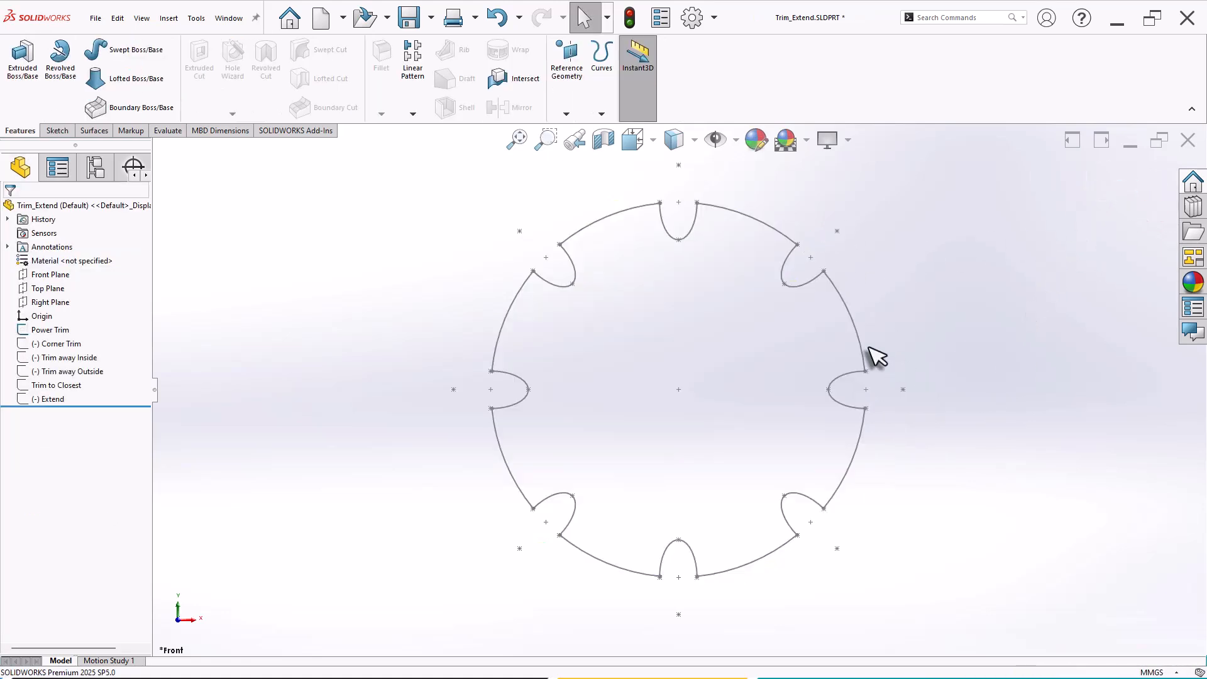
- Hide the Power Trim sketch
{"action": "scroll", "coordinate": [871, 327], "scroll_direction": "down", "scroll_amount": 1}
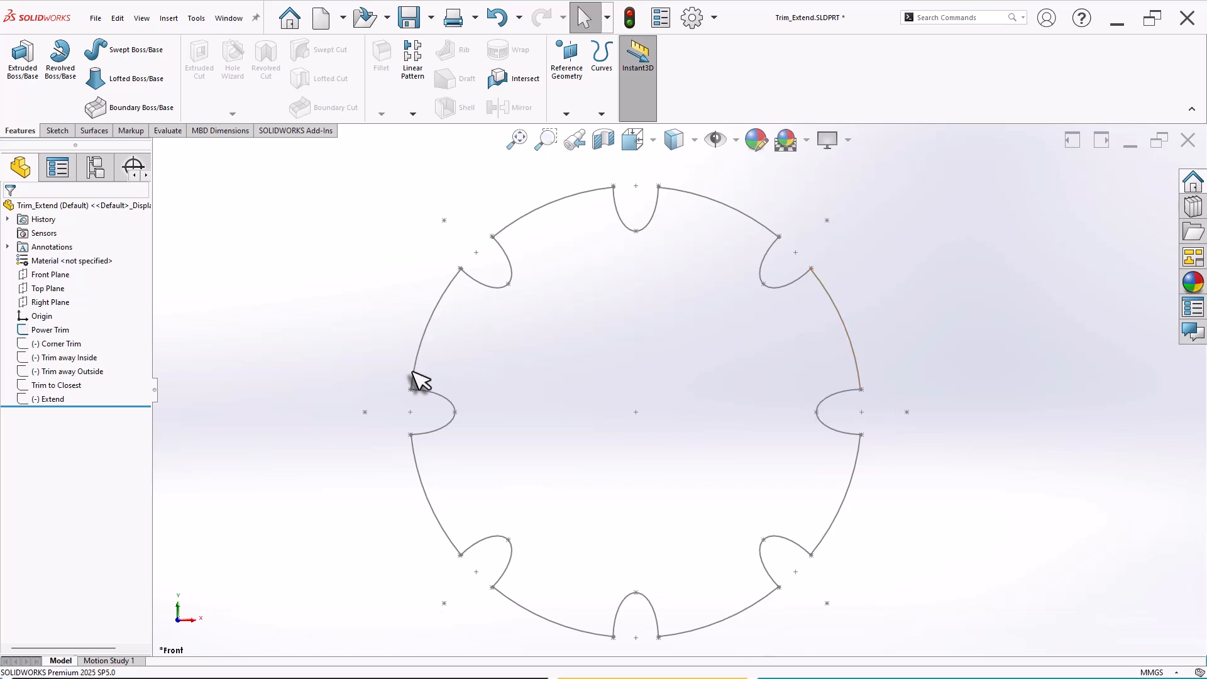
{"action": "left_click", "coordinate": [65, 348]}
{"action": "left_click", "coordinate": [50, 330]}
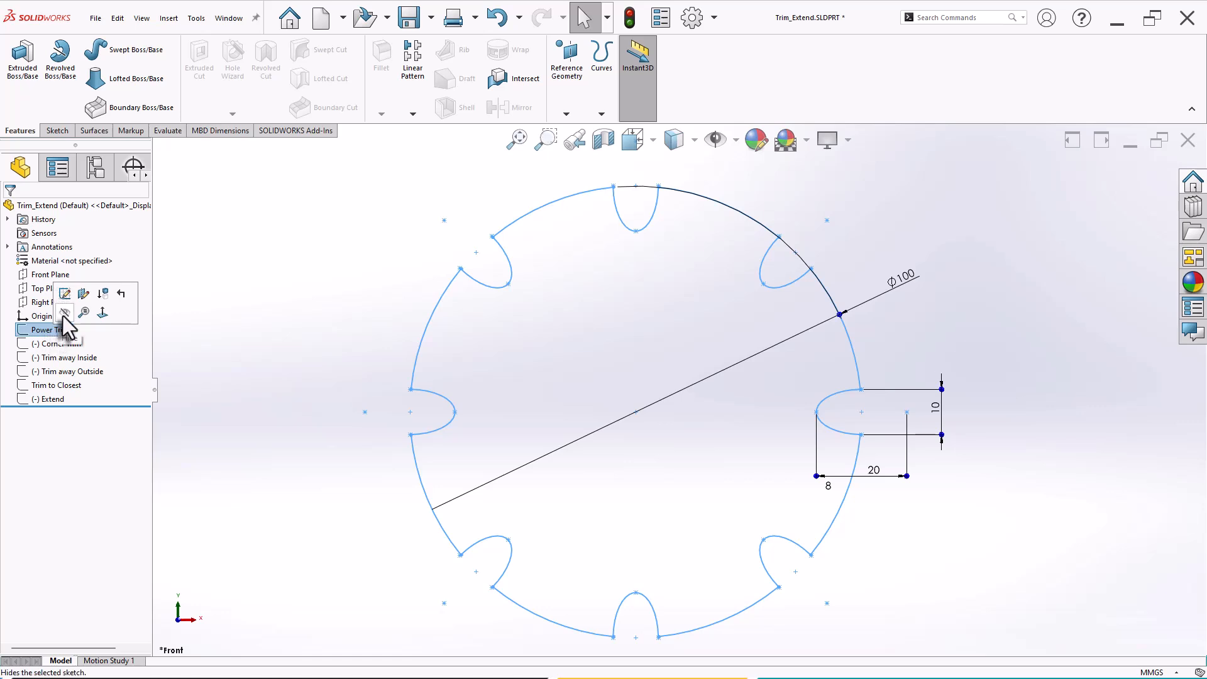
{"action": "left_click", "coordinate": [62, 316]}
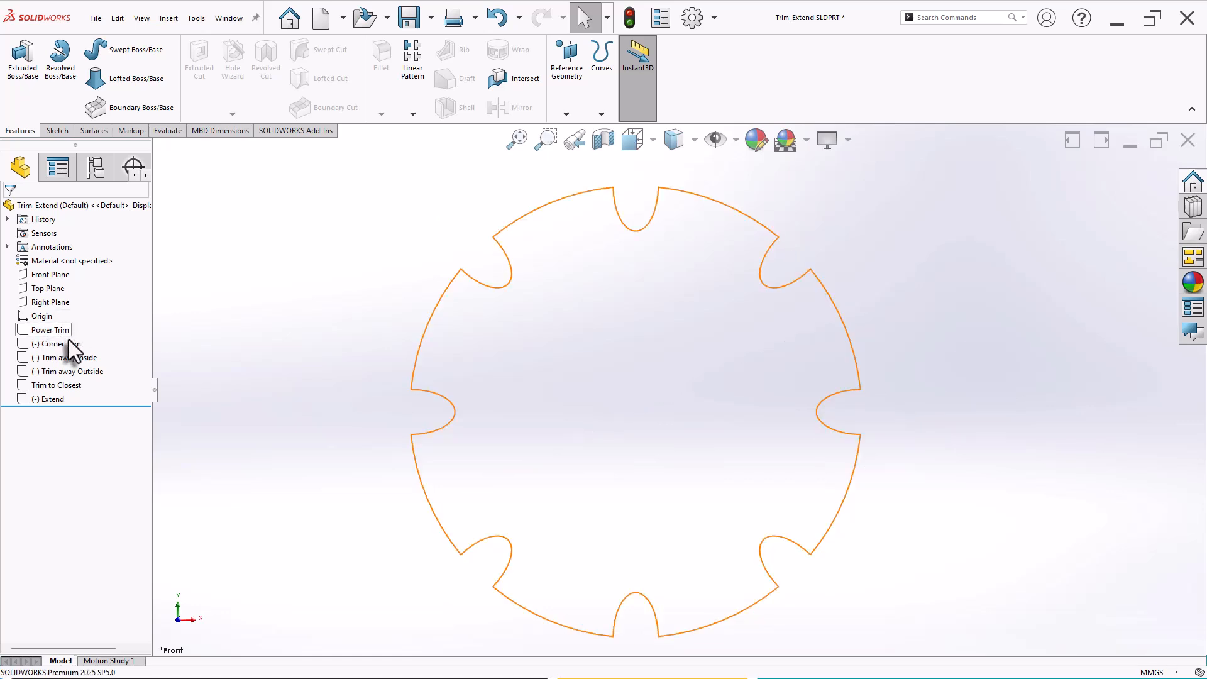
- Show the Corner Trim sketch
{"action": "left_click", "coordinate": [62, 346]}
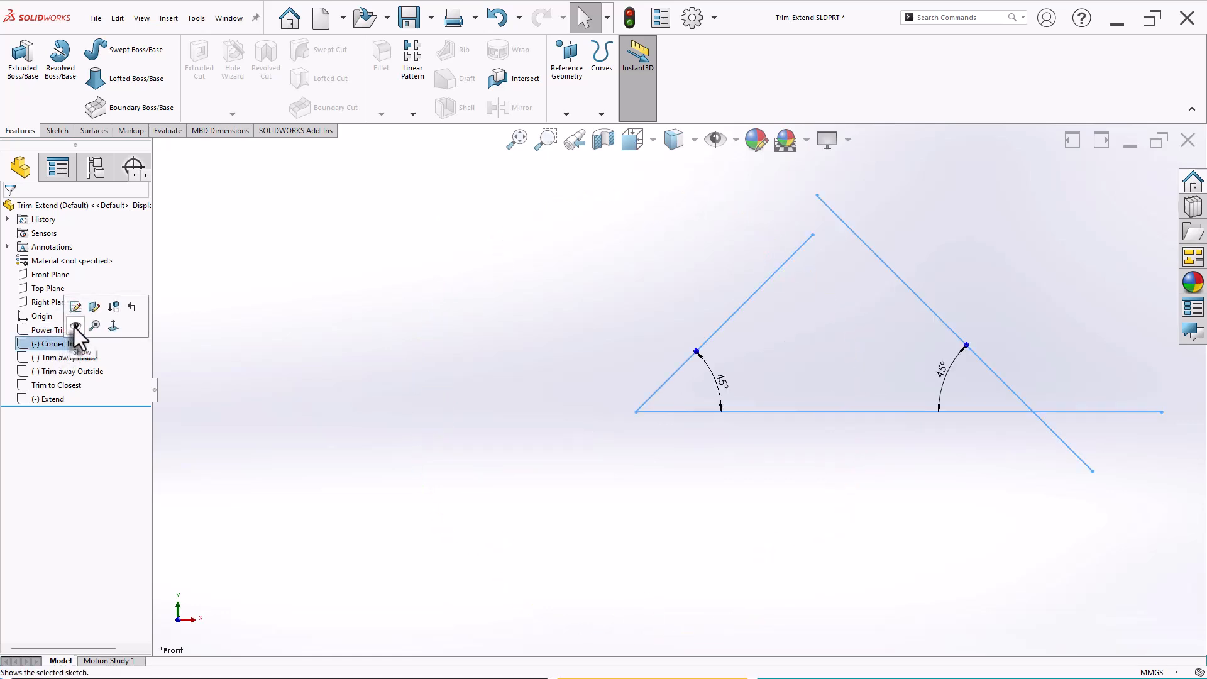
{"action": "left_click", "coordinate": [76, 325]}
{"action": "scroll", "coordinate": [843, 374], "scroll_direction": "up", "scroll_amount": 2}
{"action": "scroll", "coordinate": [912, 333], "scroll_direction": "down", "scroll_amount": 1}
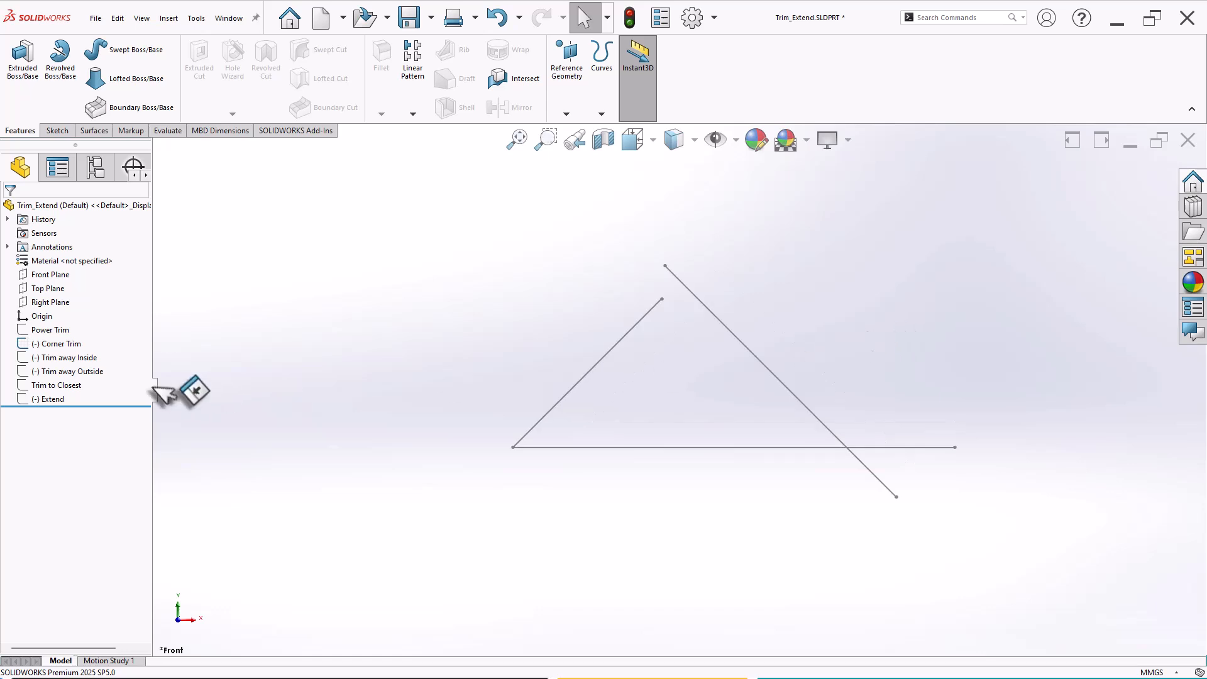
- Edit the Corner Trim sketch and corner trim the two slanted lines so they meet at the apex
{"action": "left_click", "coordinate": [62, 345]}
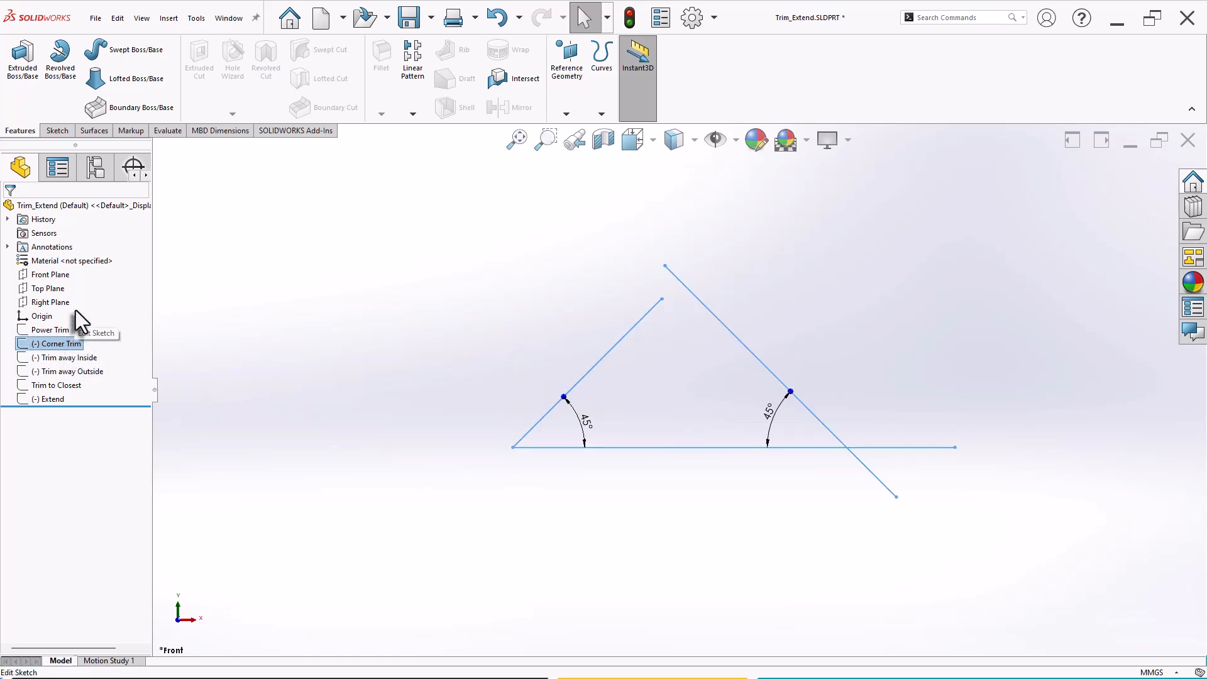
{"action": "left_click", "coordinate": [76, 310]}
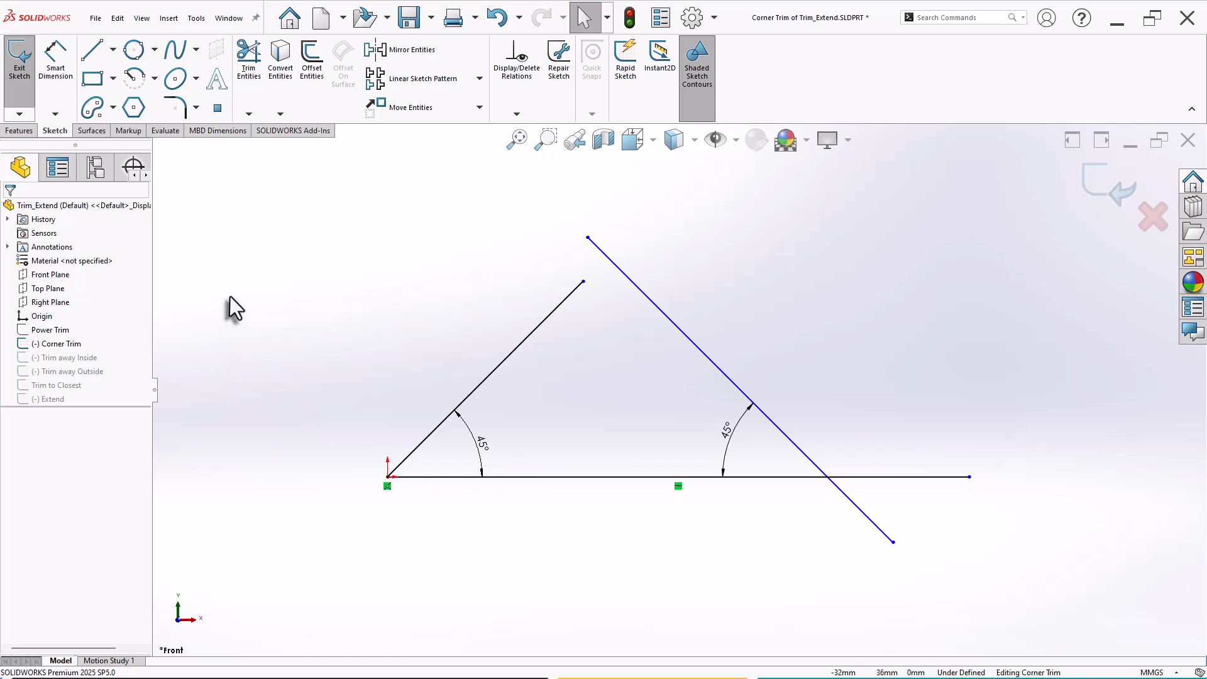
{"action": "left_click", "coordinate": [247, 79]}
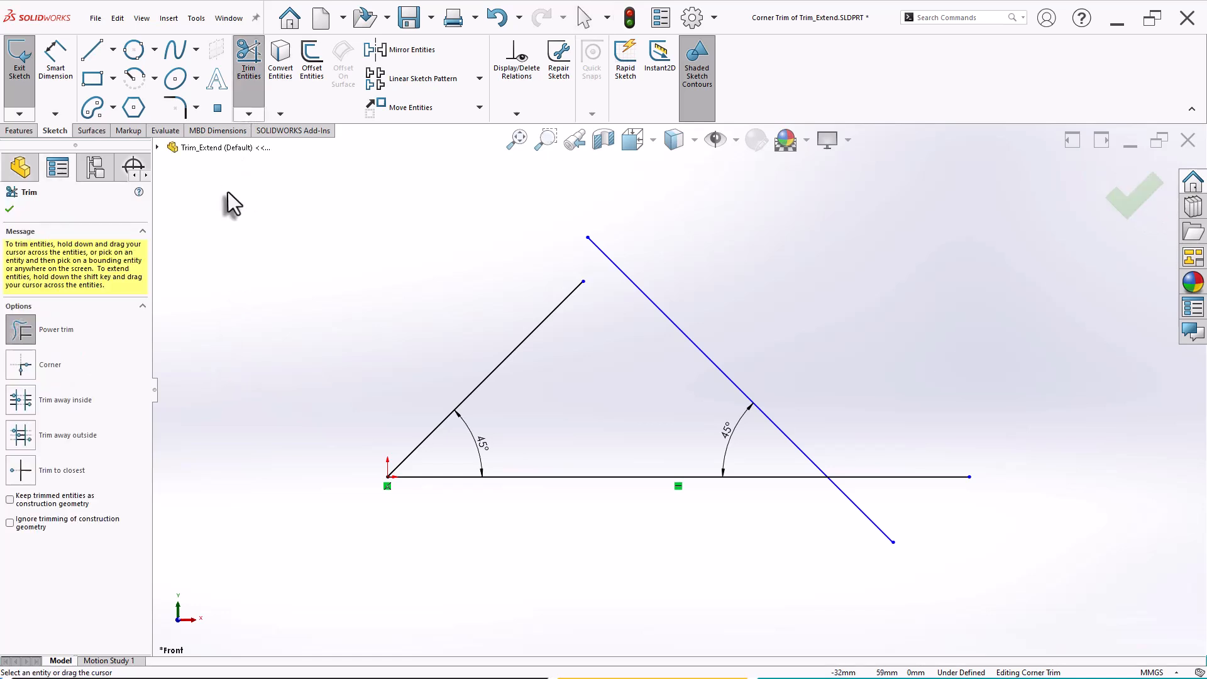
{"action": "left_click", "coordinate": [26, 367]}
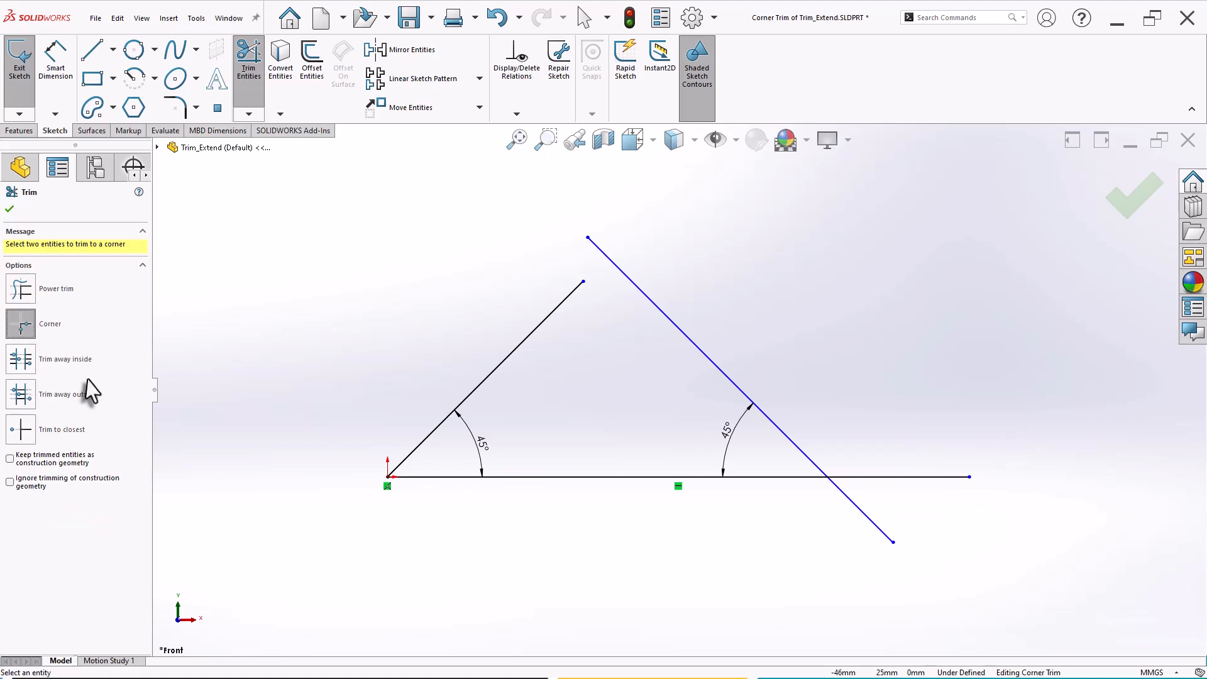
{"action": "left_click", "coordinate": [530, 340]}
{"action": "left_click", "coordinate": [635, 288]}
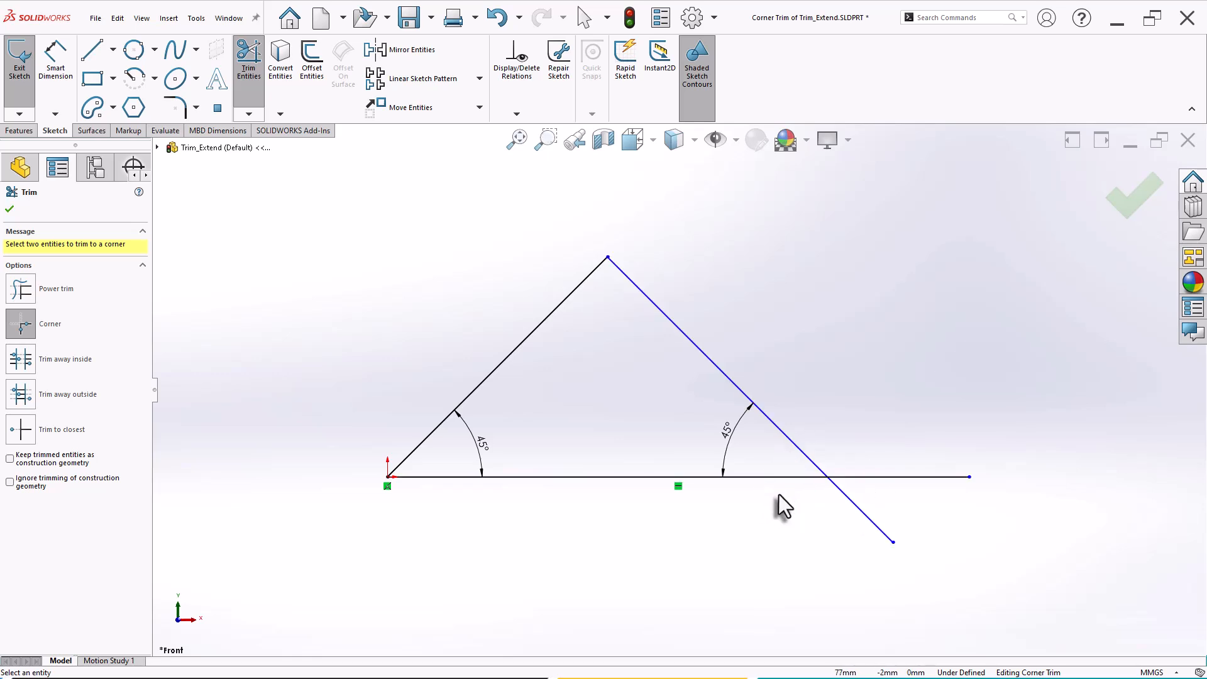
- Try a corner trim using the overhanging ends of the right slanted line and the base line, and undo it
{"action": "left_click", "coordinate": [865, 514]}
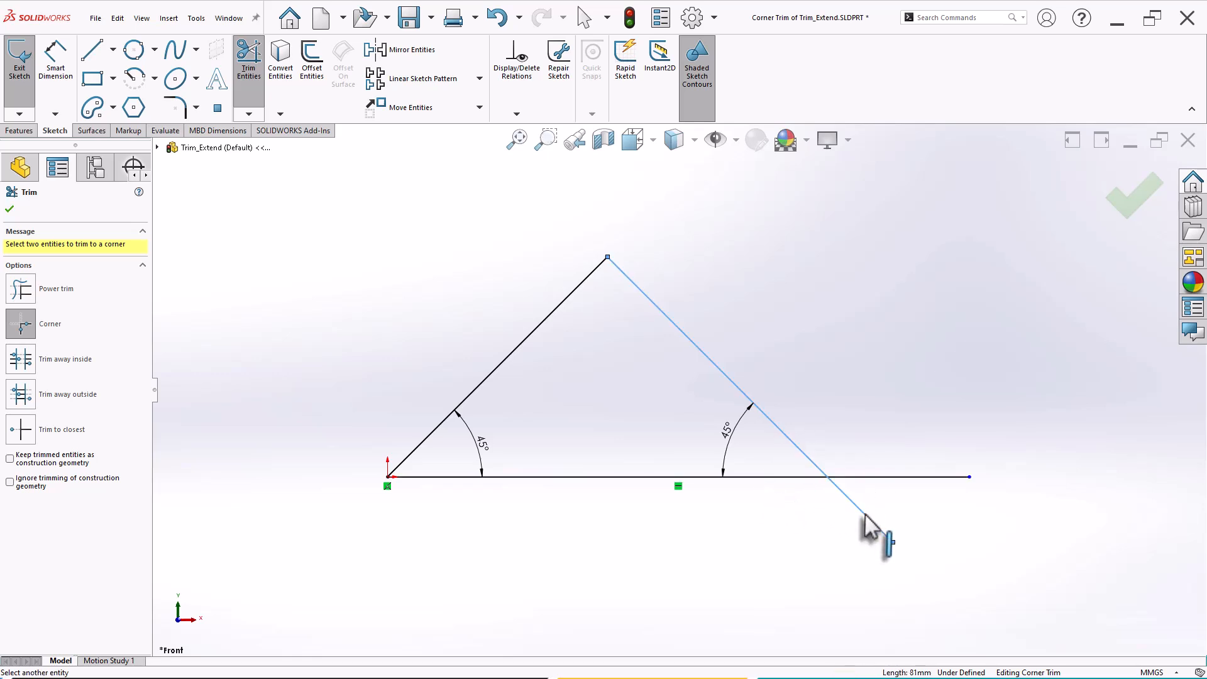
{"action": "left_click", "coordinate": [880, 480]}
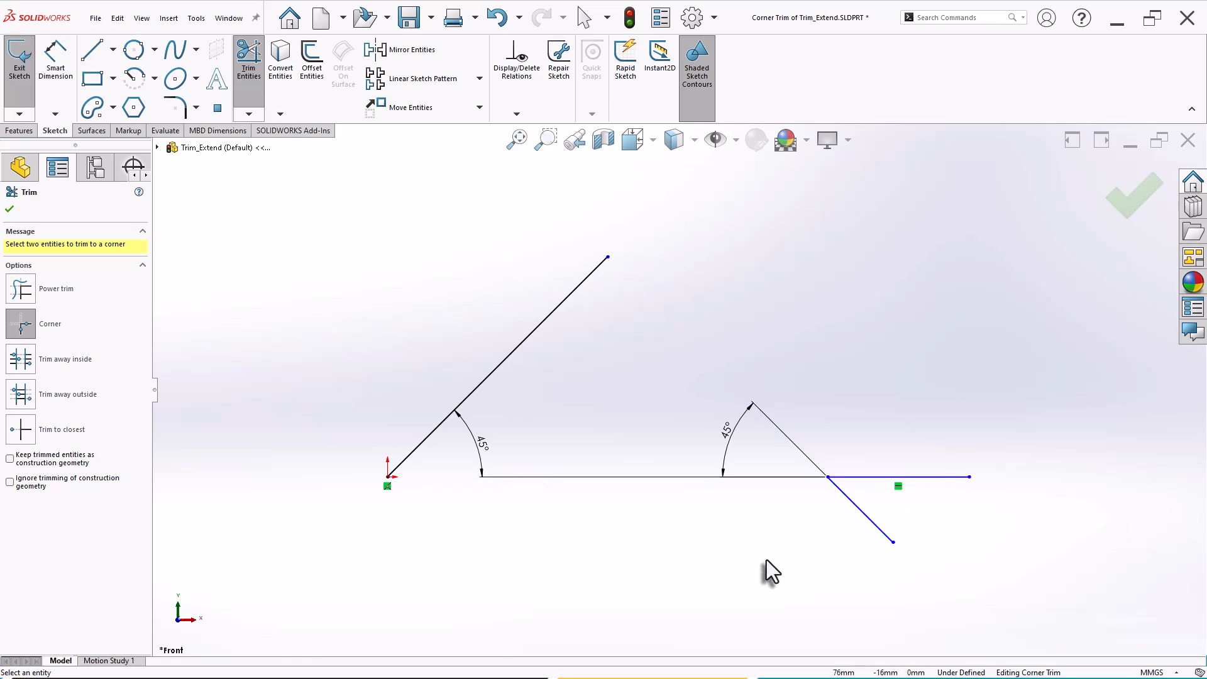
{"action": "key", "text": "ctrl+z"}
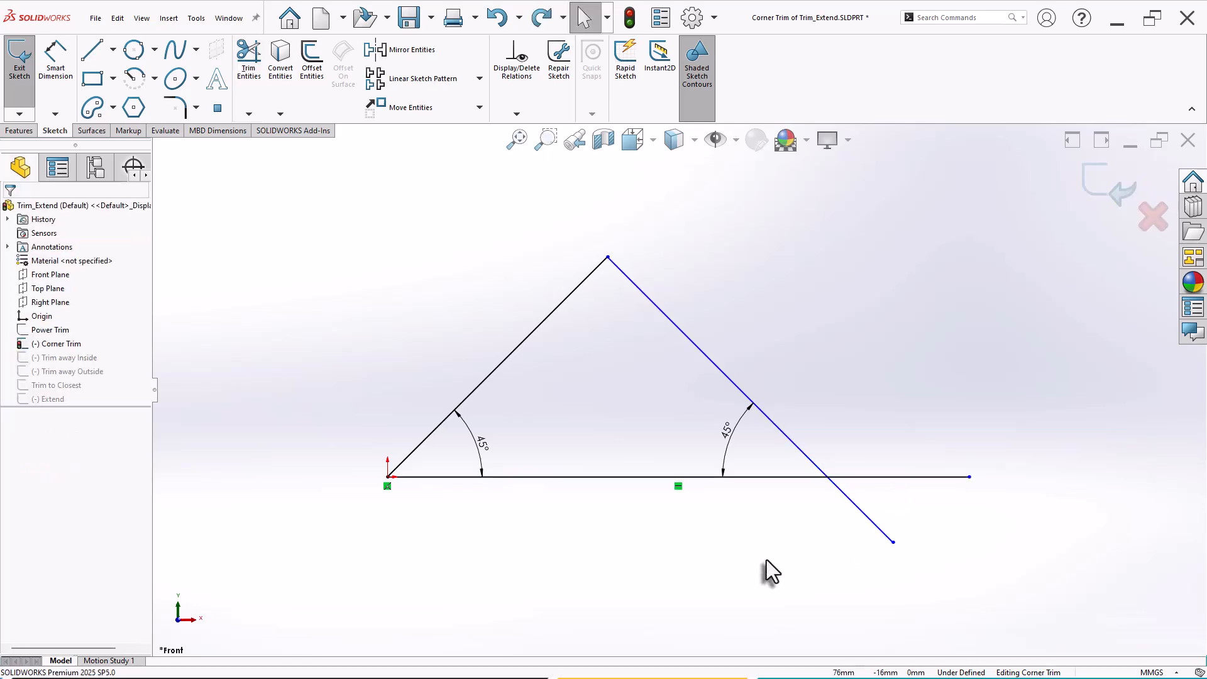
- Corner trim the base line and right slanted line, keeping their triangle sides, and exit the sketch
{"action": "left_click", "coordinate": [248, 79]}
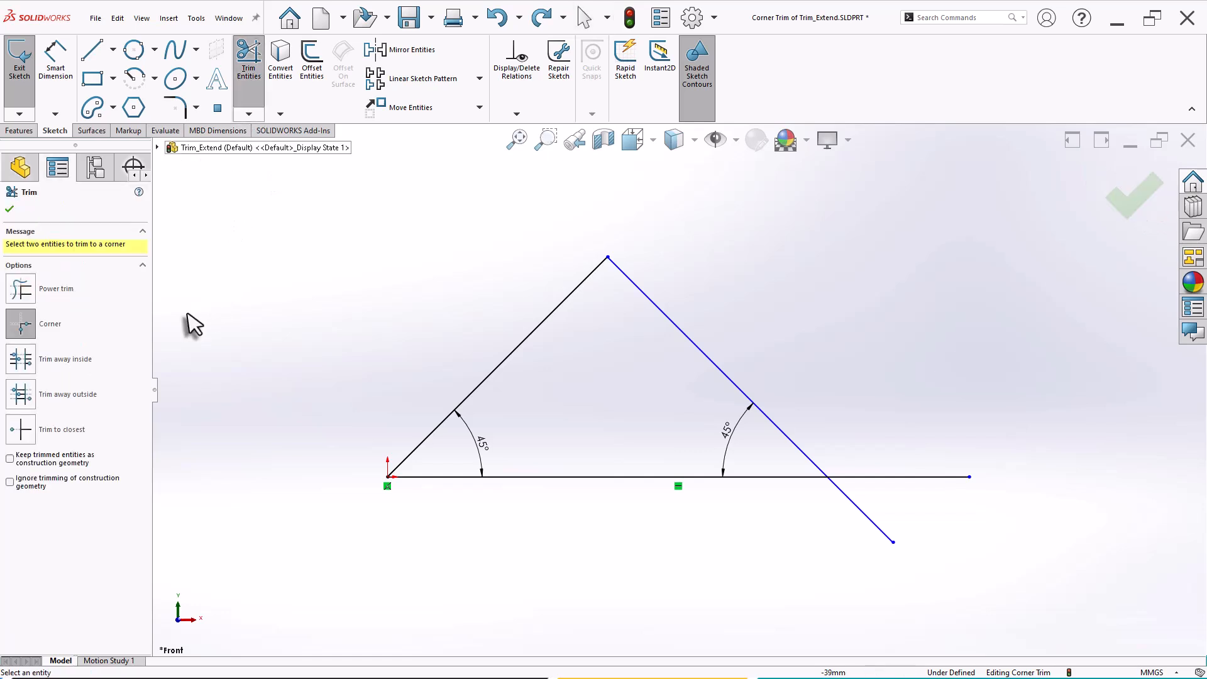
{"action": "left_click", "coordinate": [592, 478]}
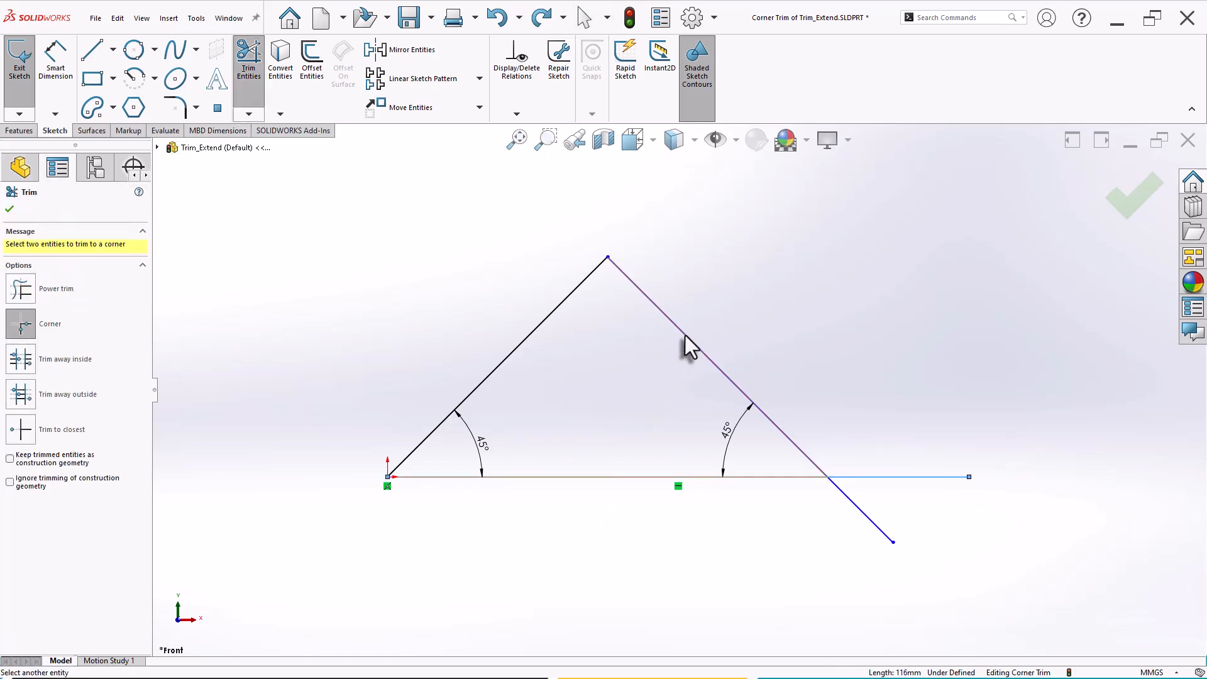
{"action": "left_click", "coordinate": [685, 335]}
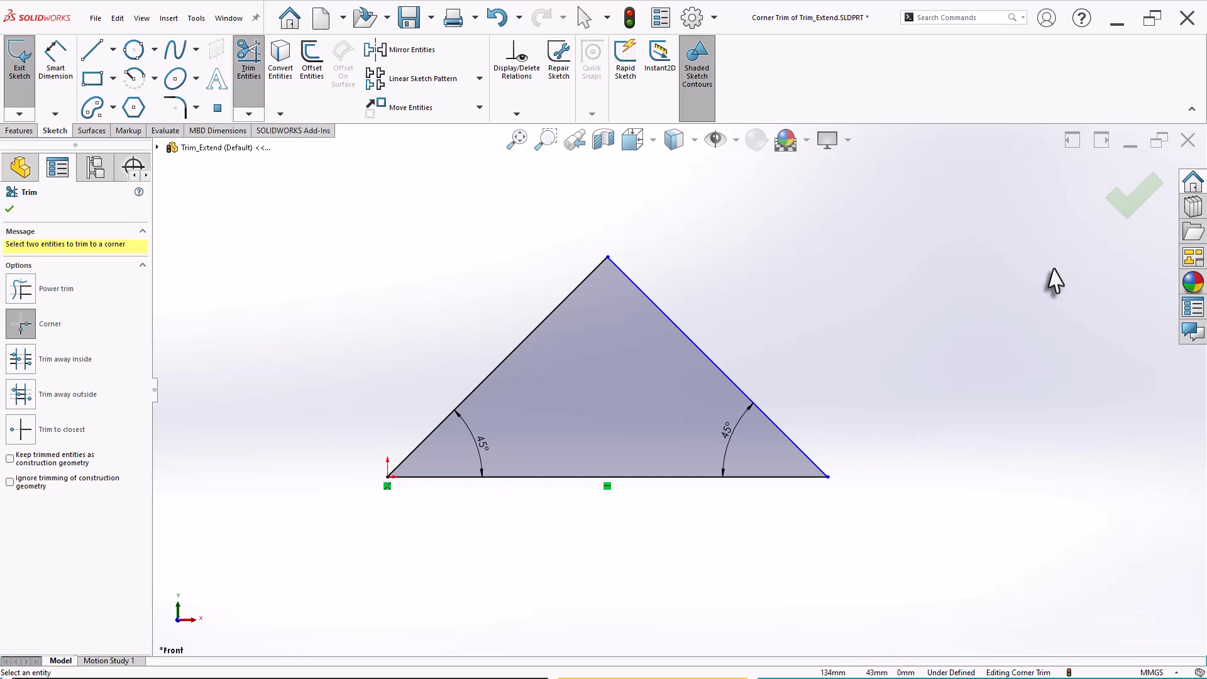
{"action": "left_click", "coordinate": [1129, 200]}
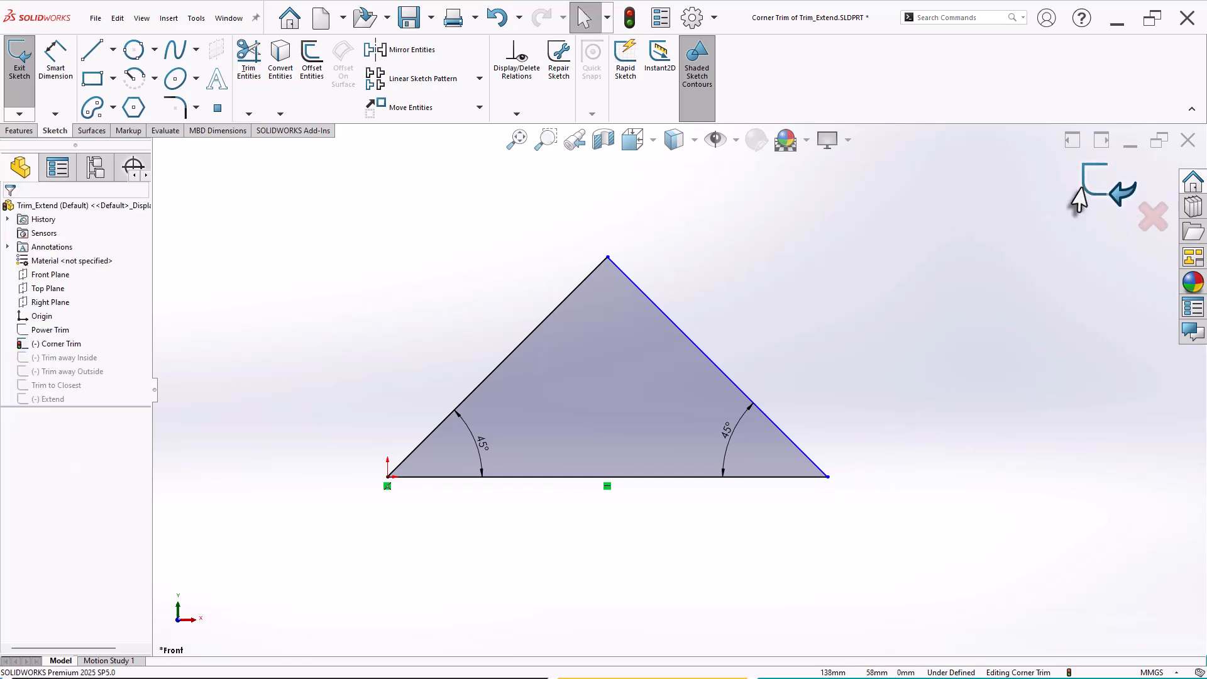
{"action": "left_click", "coordinate": [1092, 185]}
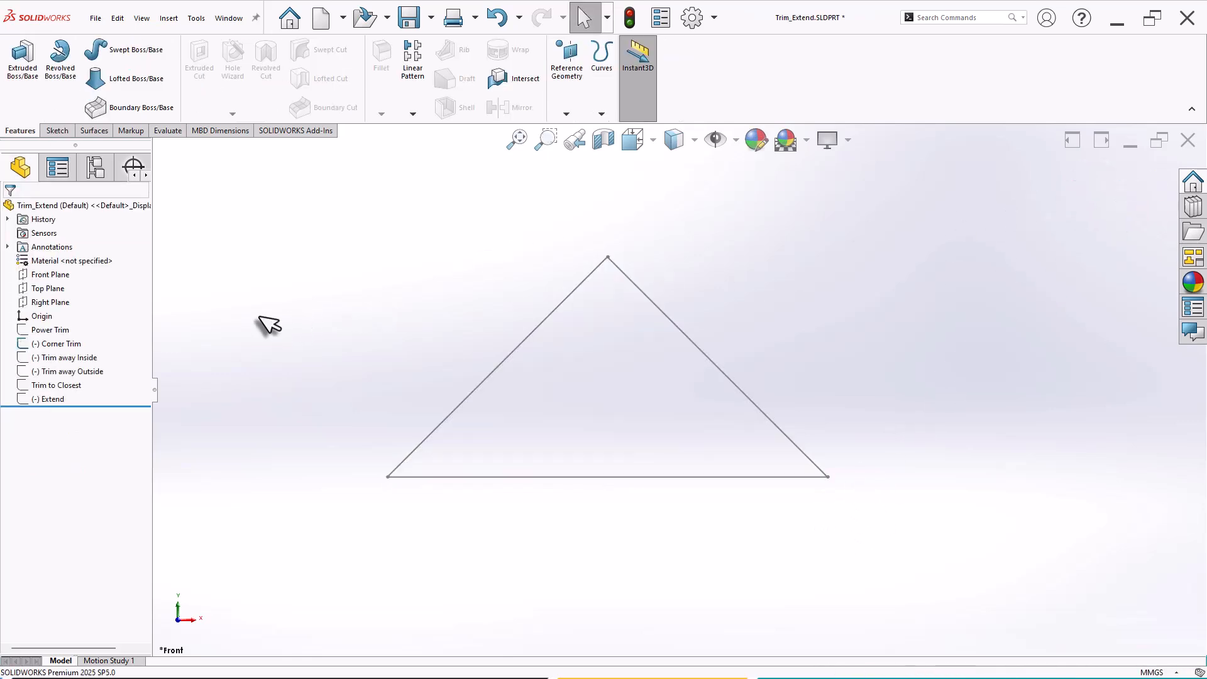
- Hide the Corner Trim sketch and show the Trim away Inside sketch
{"action": "right_click", "coordinate": [66, 344]}
{"action": "key", "text": "Escape"}
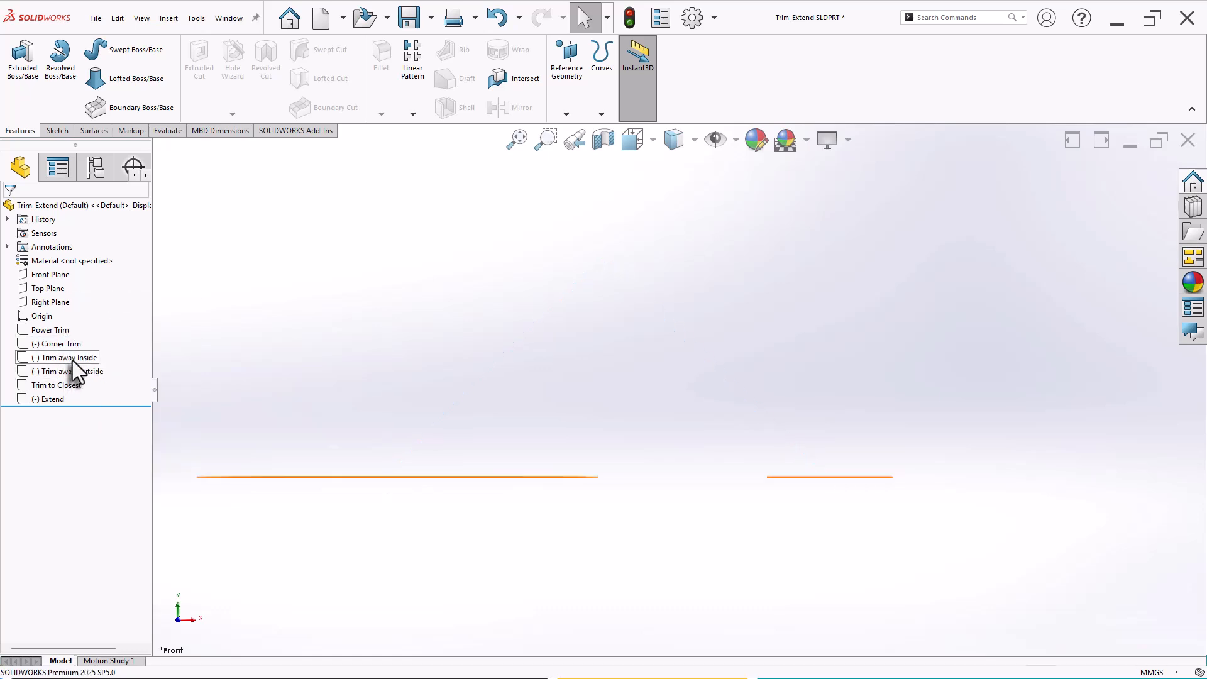
{"action": "left_click", "coordinate": [73, 360]}
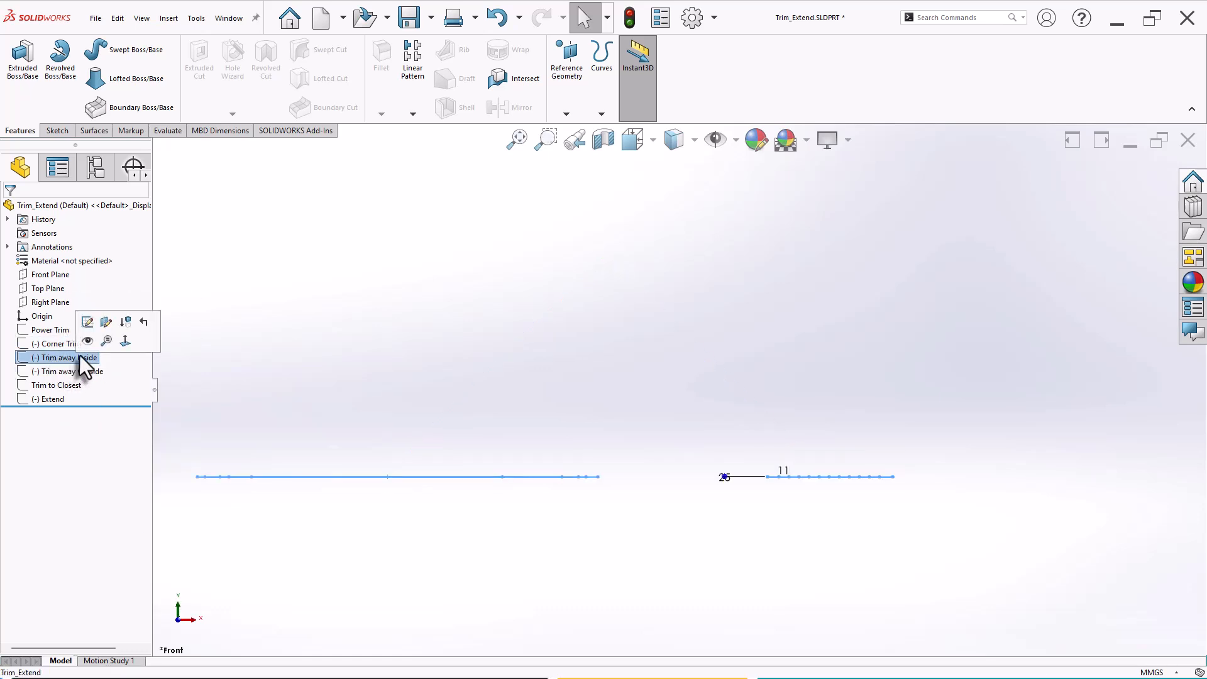
{"action": "left_click", "coordinate": [88, 342]}
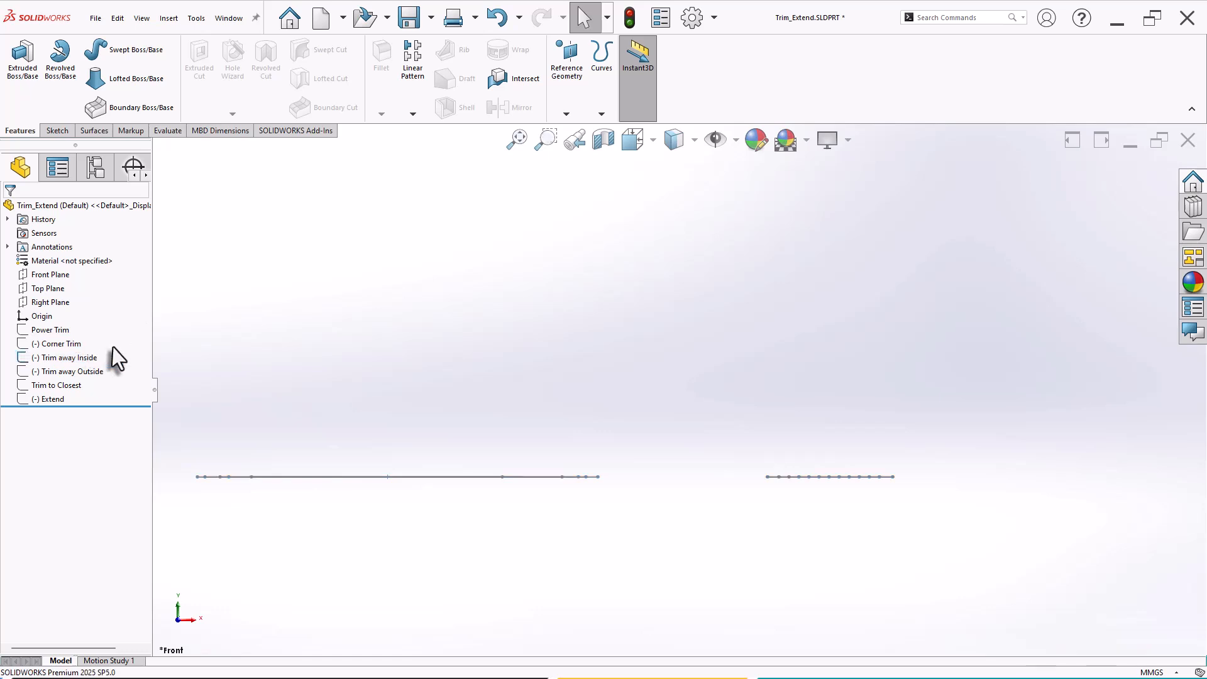
- Edit the Trim away Inside sketch and use Trim away inside to remove the slanted lines' portions within the circle
{"action": "right_click", "coordinate": [56, 357]}
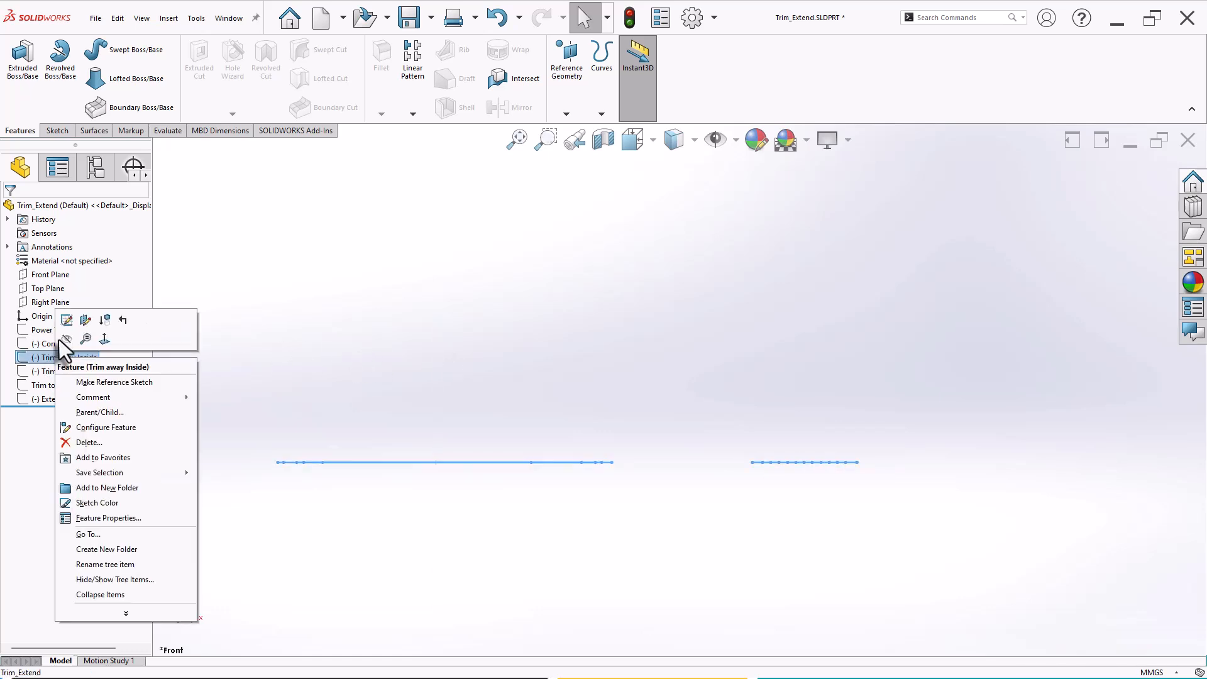
{"action": "left_click", "coordinate": [67, 329]}
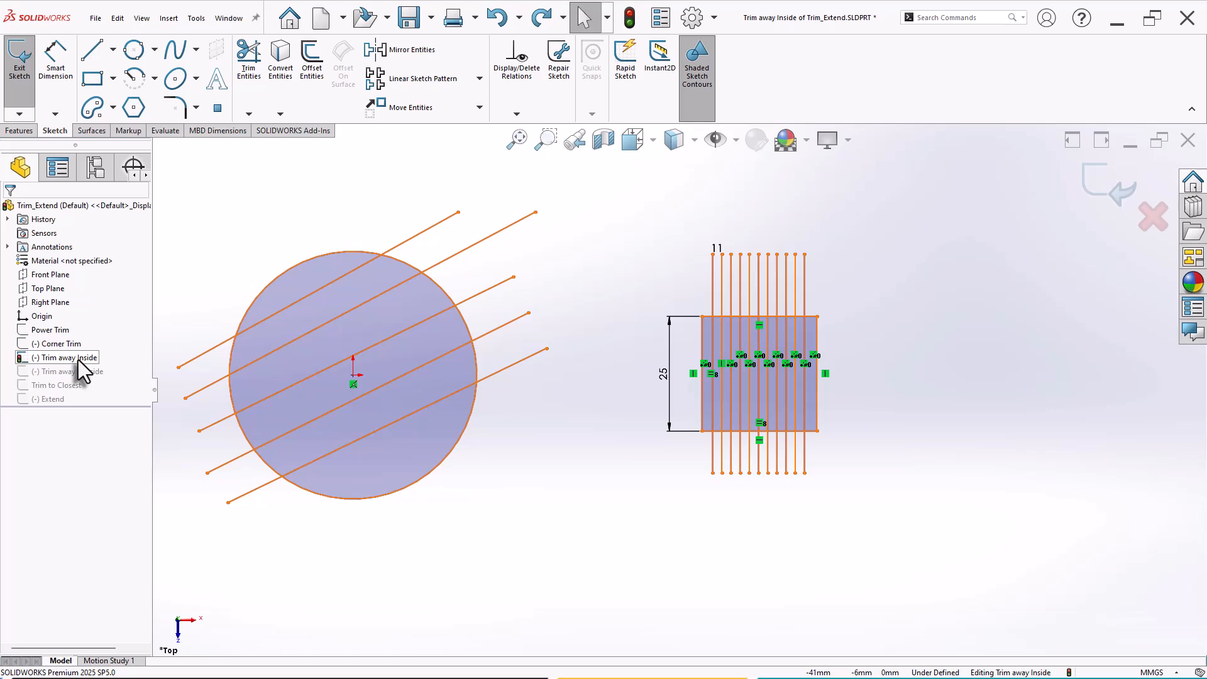
{"action": "left_click", "coordinate": [245, 65]}
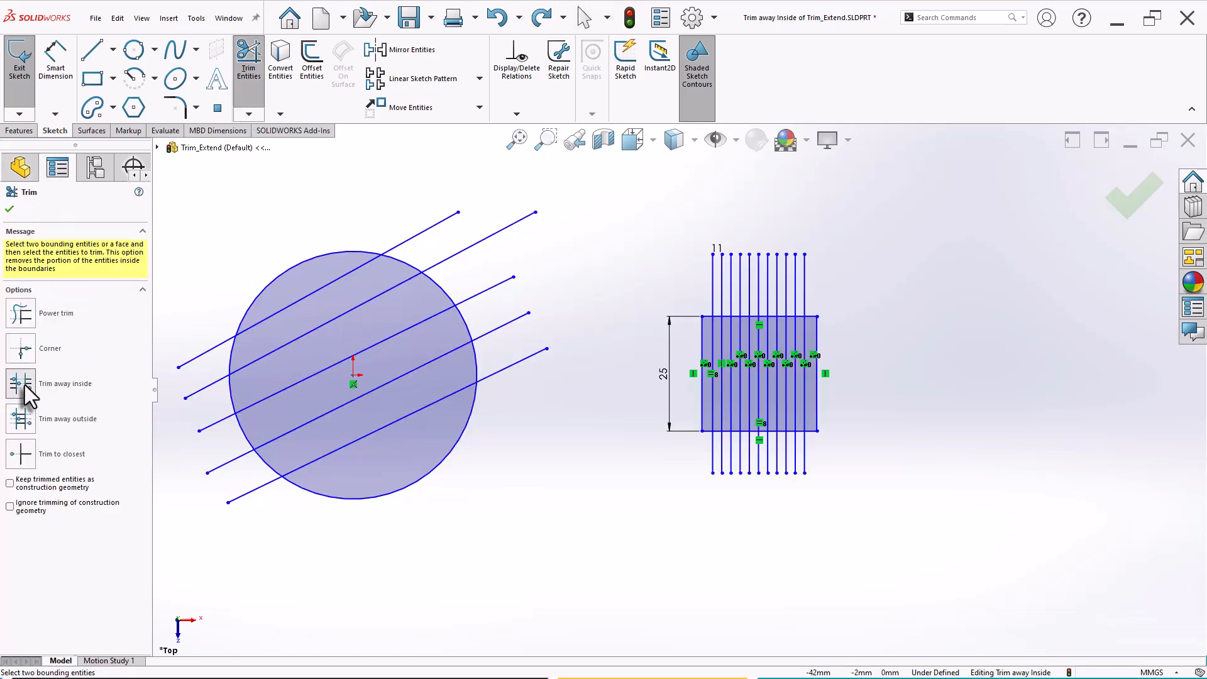
{"action": "scroll", "coordinate": [194, 307], "scroll_direction": "up", "scroll_amount": 1}
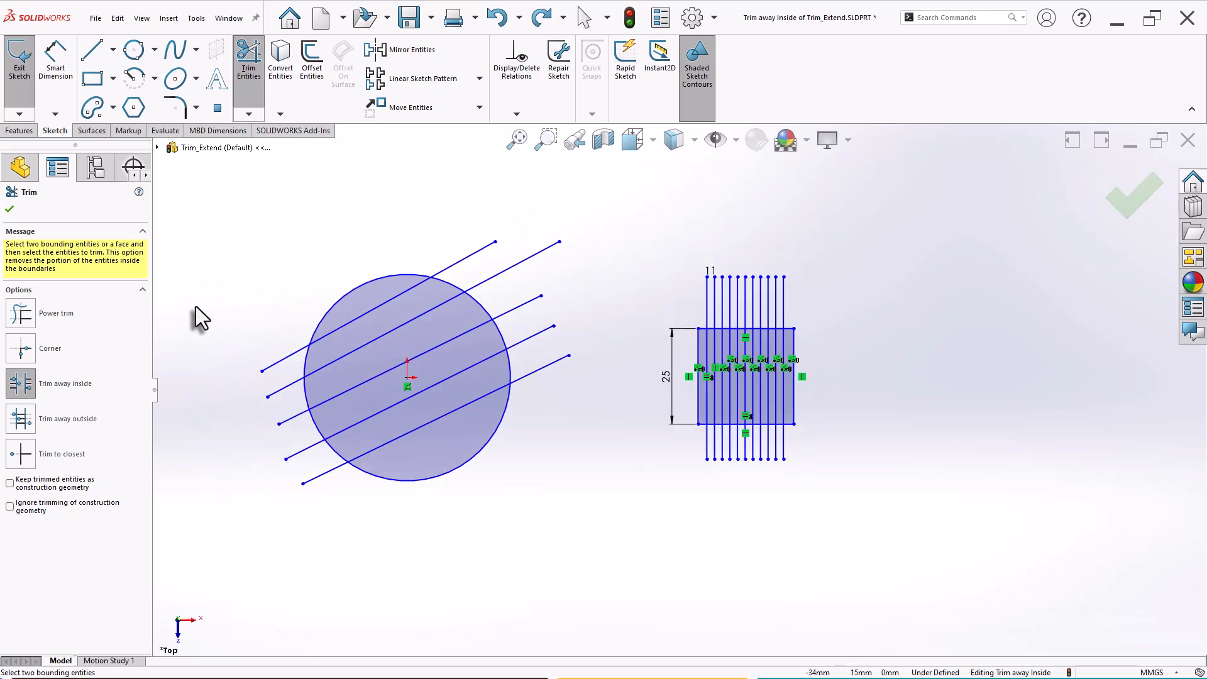
{"action": "scroll", "coordinate": [350, 328], "scroll_direction": "down", "scroll_amount": 2}
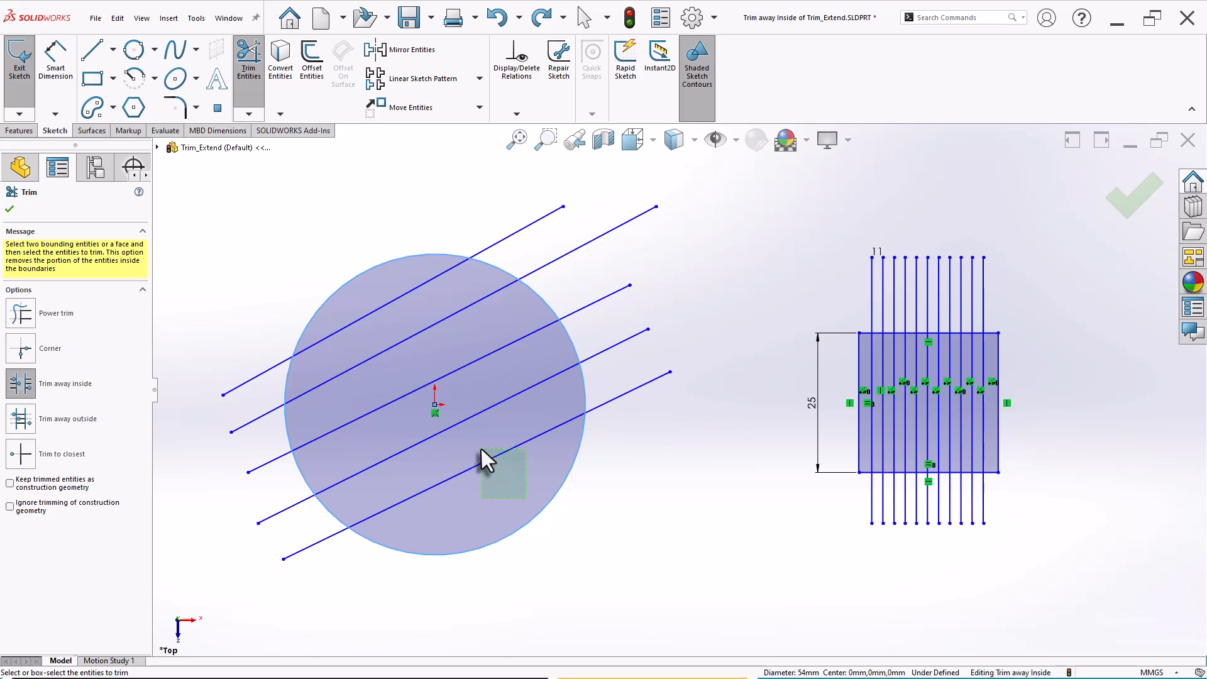
{"action": "left_click_drag", "start_coordinate": [436, 421], "coordinate": [331, 325]}
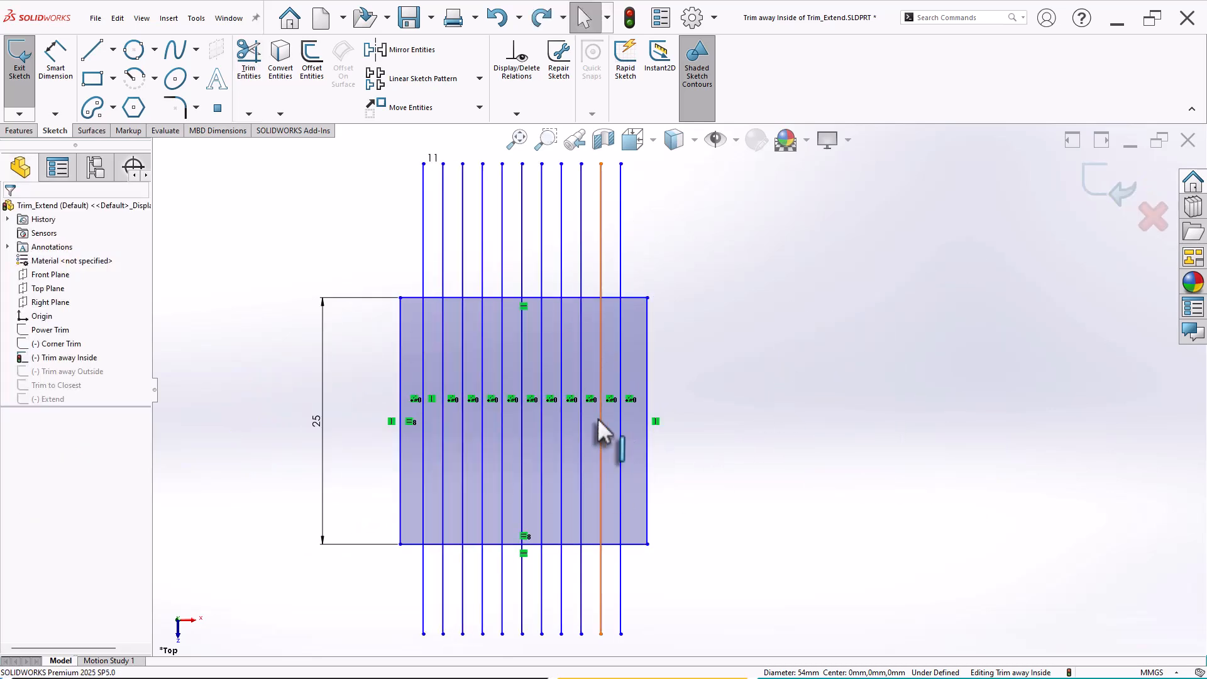
- Trim away inside the 11 vertical lines between the square's top and bottom edges, and exit the sketch
{"action": "left_click", "coordinate": [248, 63]}
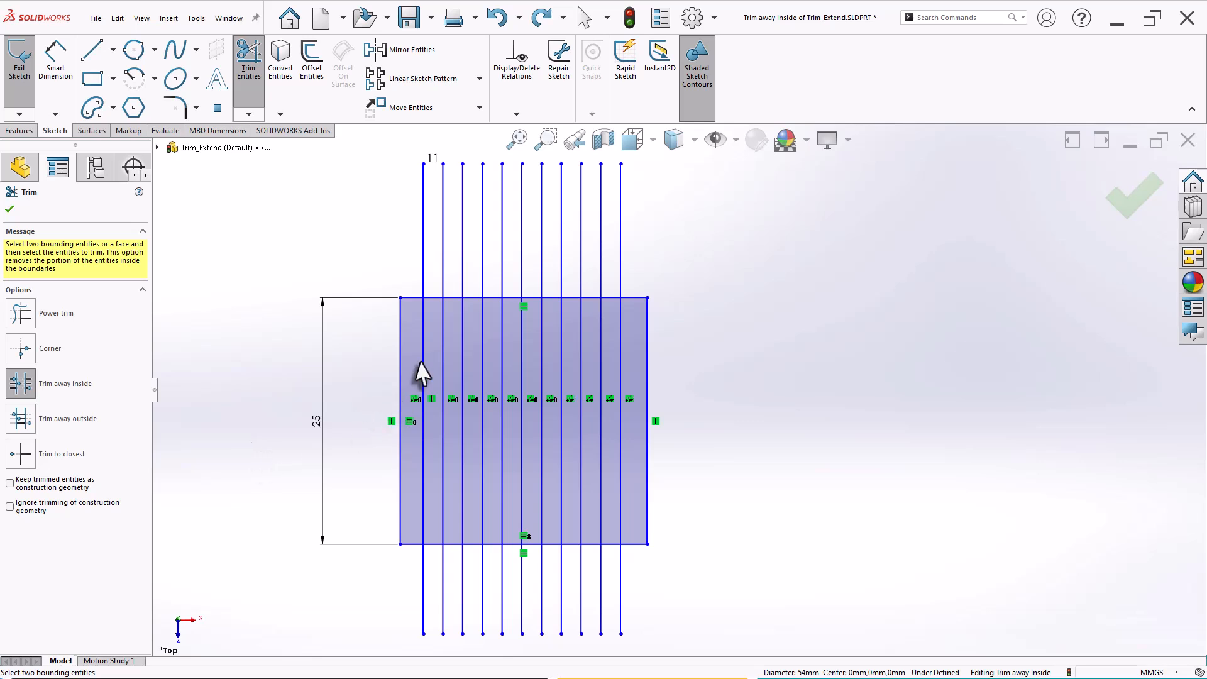
{"action": "left_click", "coordinate": [411, 298]}
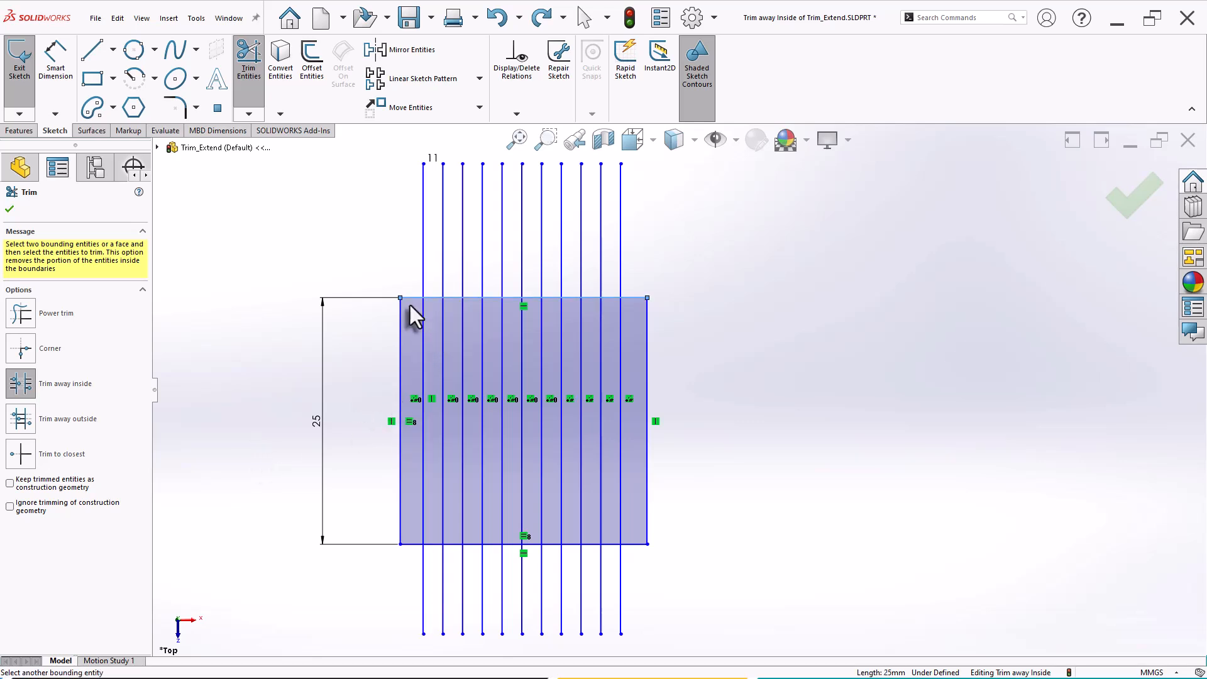
{"action": "left_click", "coordinate": [413, 544]}
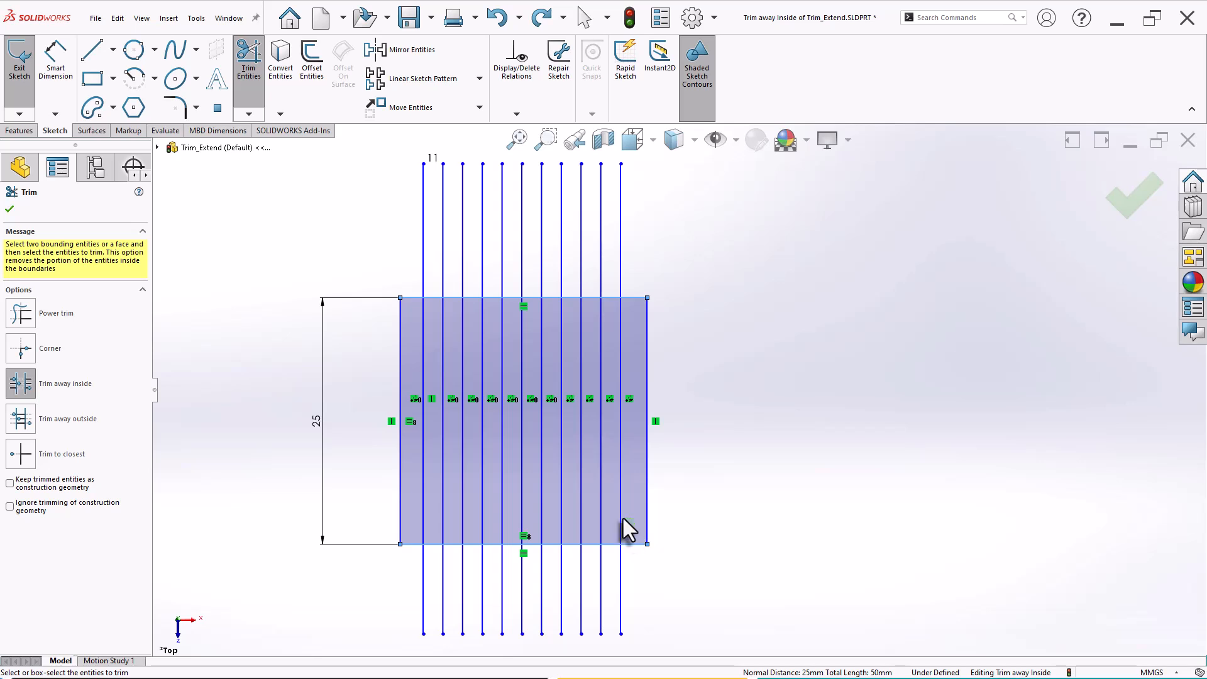
{"action": "left_click_drag", "start_coordinate": [587, 479], "coordinate": [415, 381]}
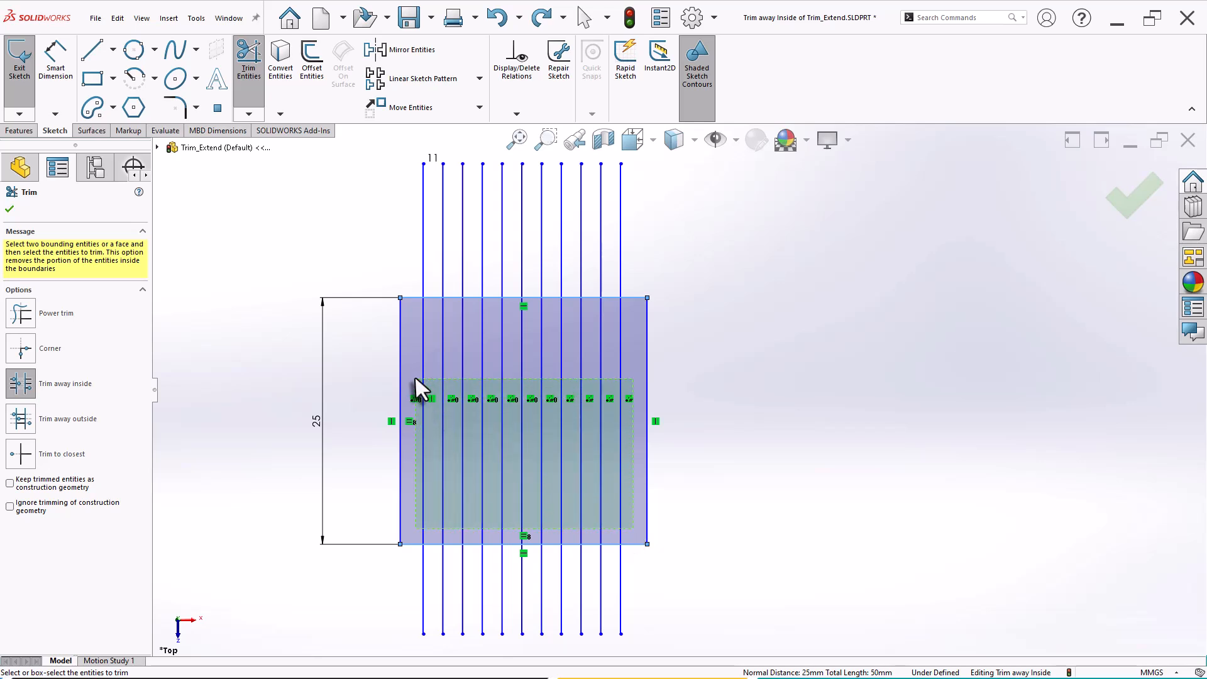
{"action": "left_click_drag", "start_coordinate": [414, 321], "coordinate": [414, 322]}
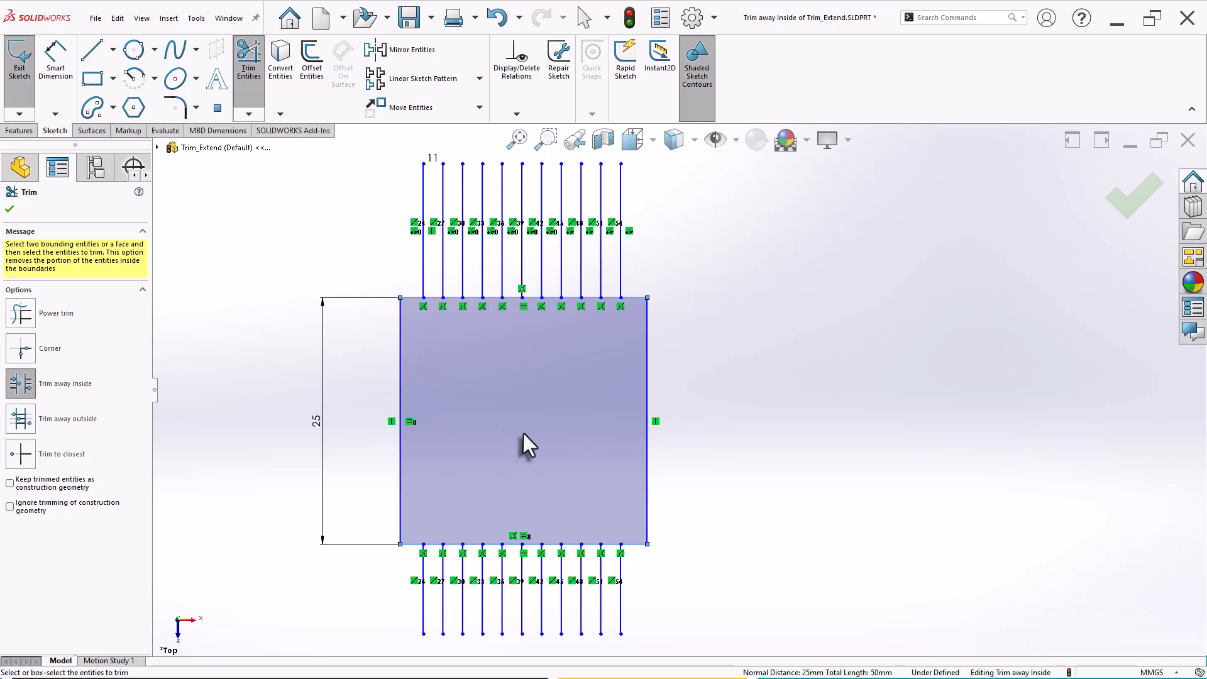
{"action": "left_click", "coordinate": [1133, 195]}
{"action": "left_click", "coordinate": [1088, 189]}
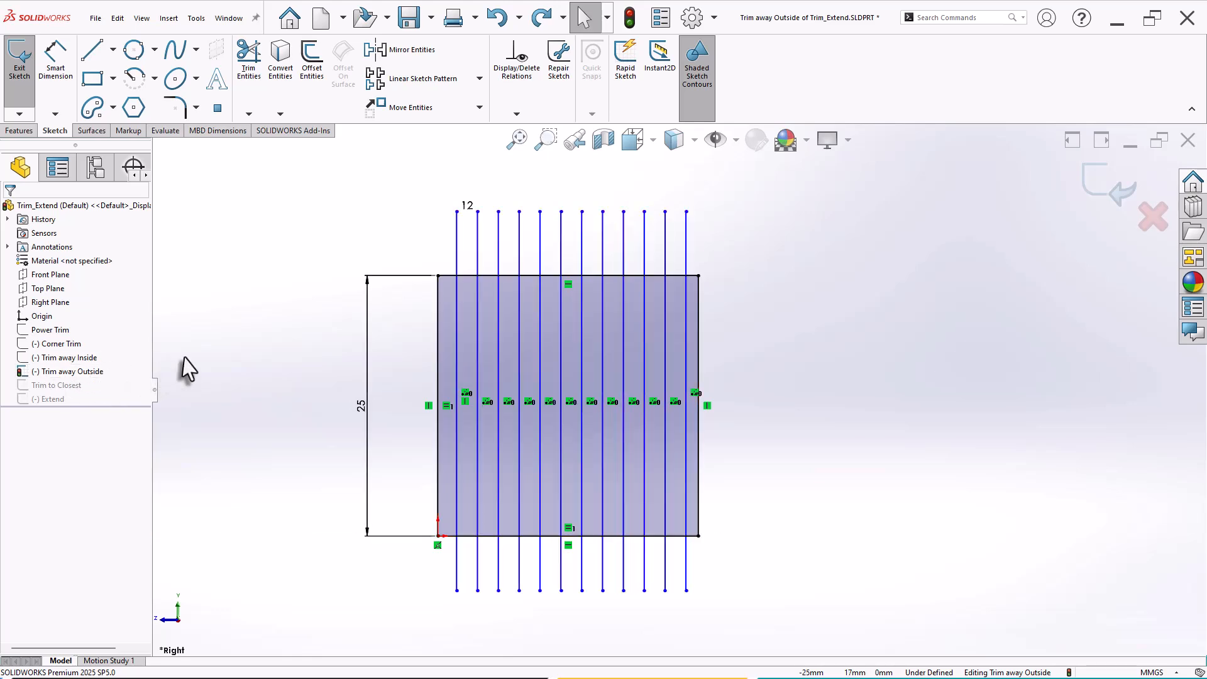
- In the Trim away Outside sketch, trim away outside the 12 vertical lines beyond the square's top and bottom edges
{"action": "left_click", "coordinate": [249, 70]}
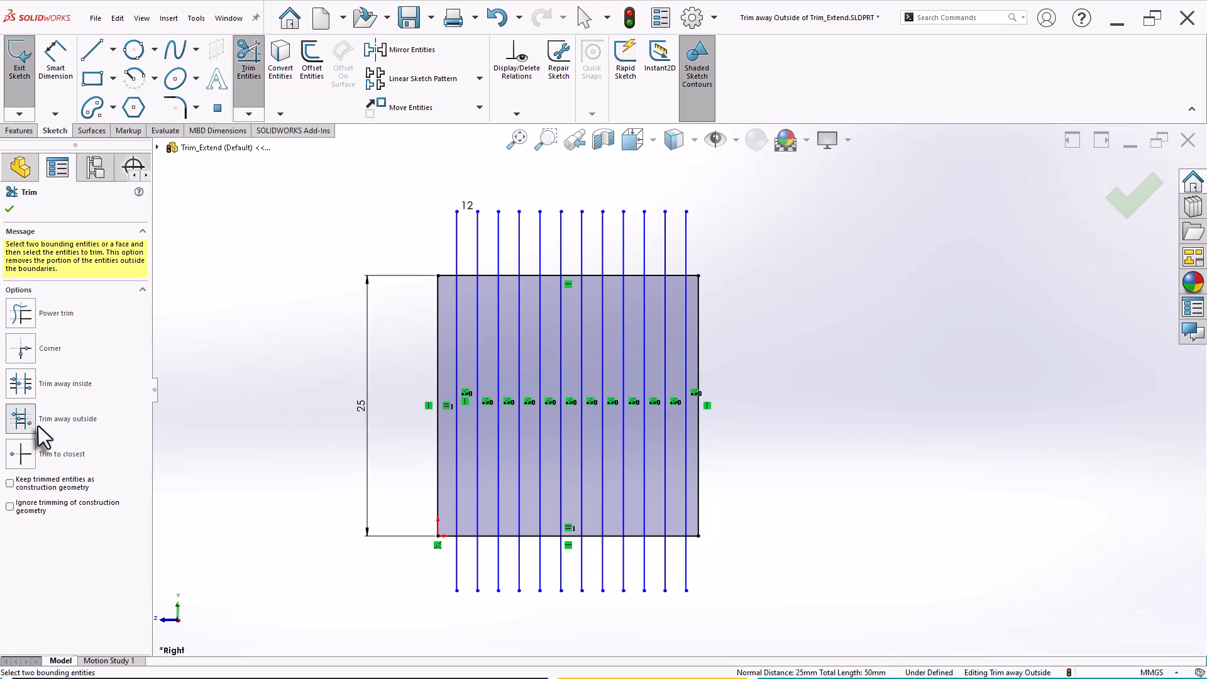
{"action": "left_click", "coordinate": [438, 284]}
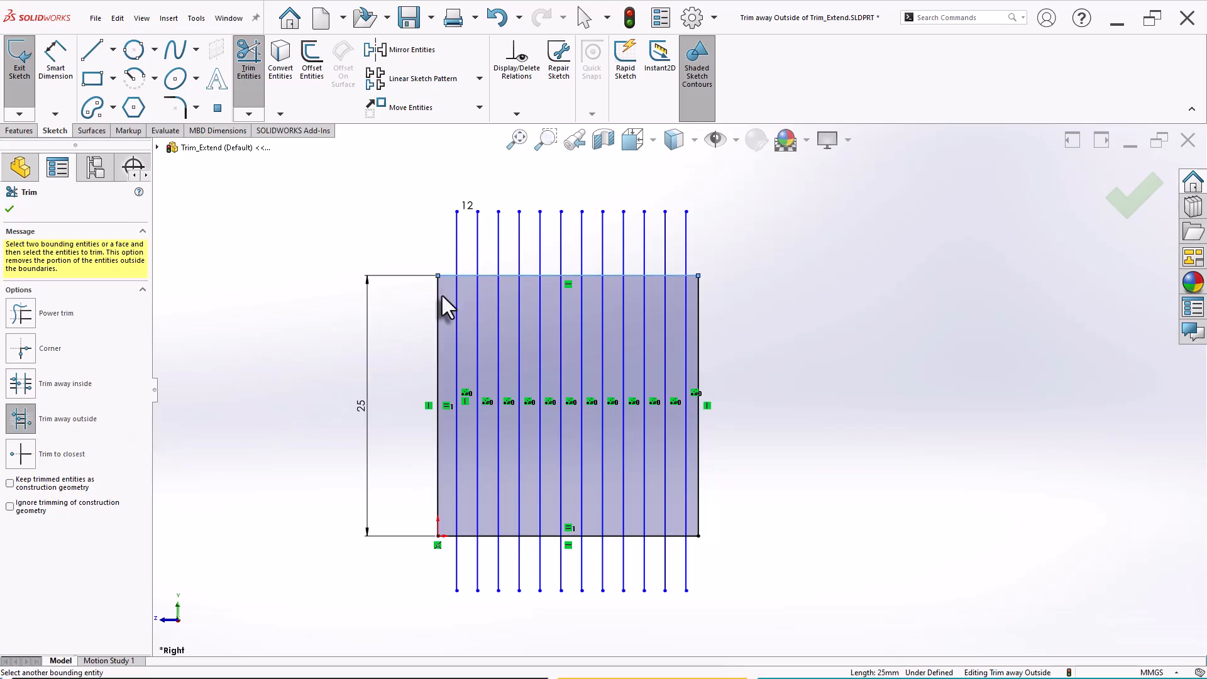
{"action": "left_click", "coordinate": [447, 536]}
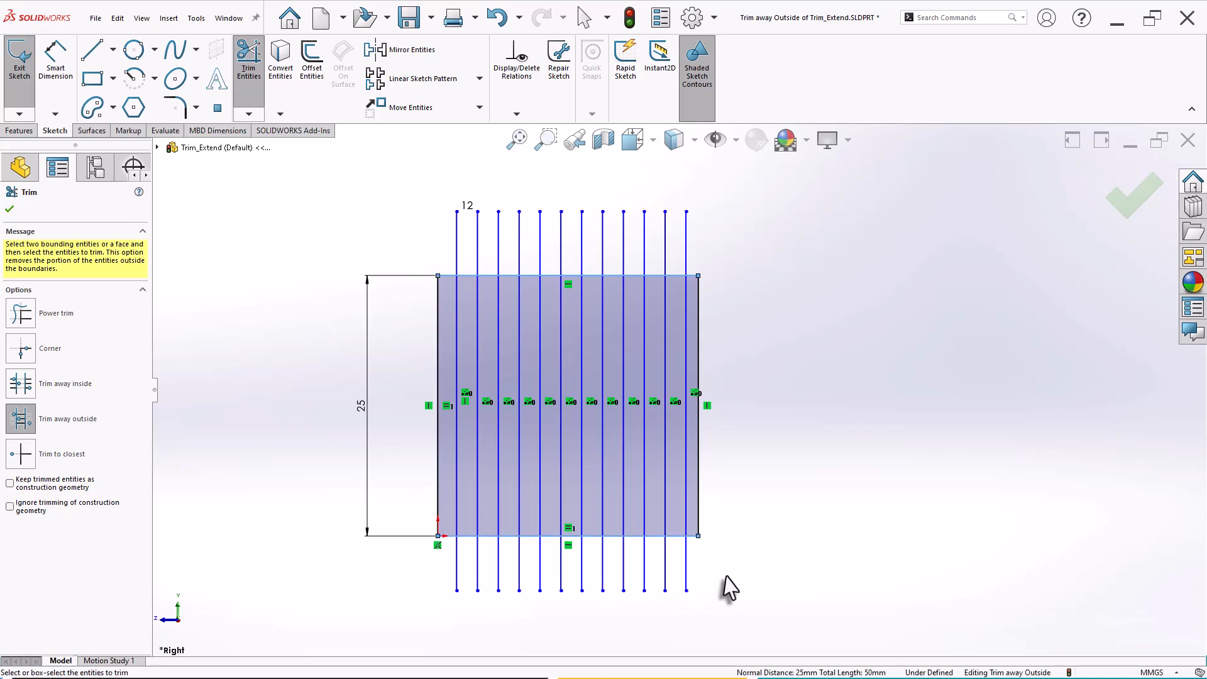
{"action": "left_click_drag", "start_coordinate": [728, 574], "coordinate": [420, 256]}
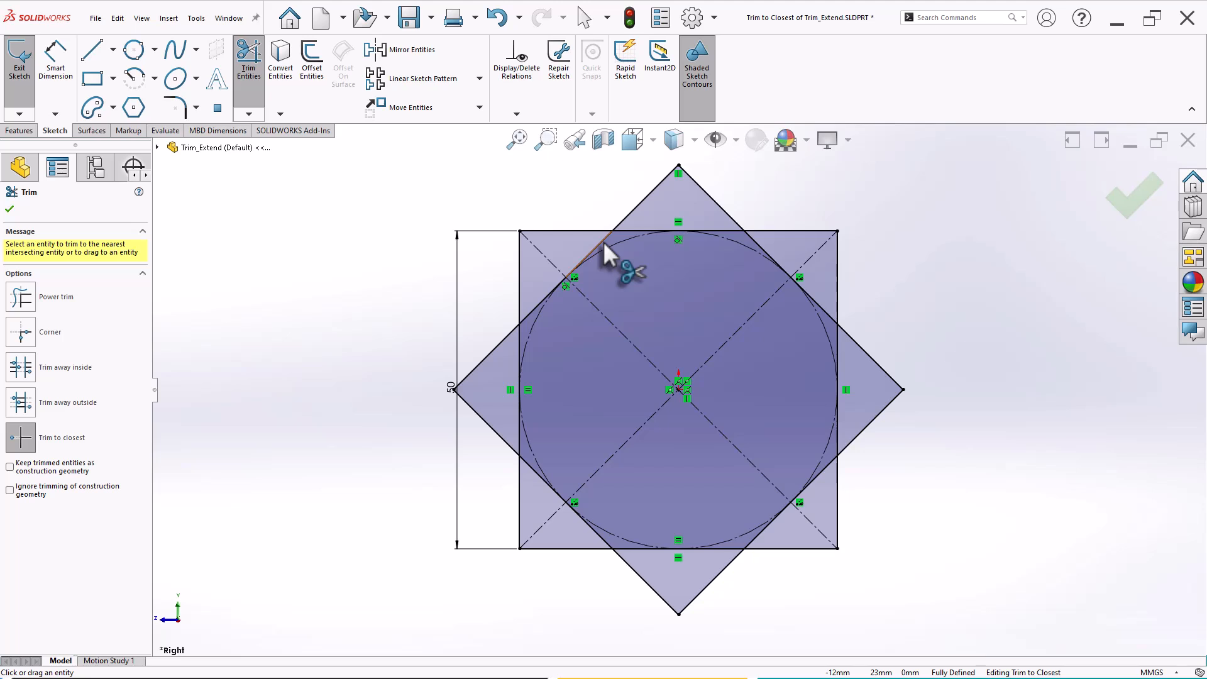
- Trim to closest the rotated square's upper-left edge inside the upright square, and the upright square's top edge between the rotated square's sides
{"action": "scroll", "coordinate": [603, 239], "scroll_direction": "down", "scroll_amount": 3}
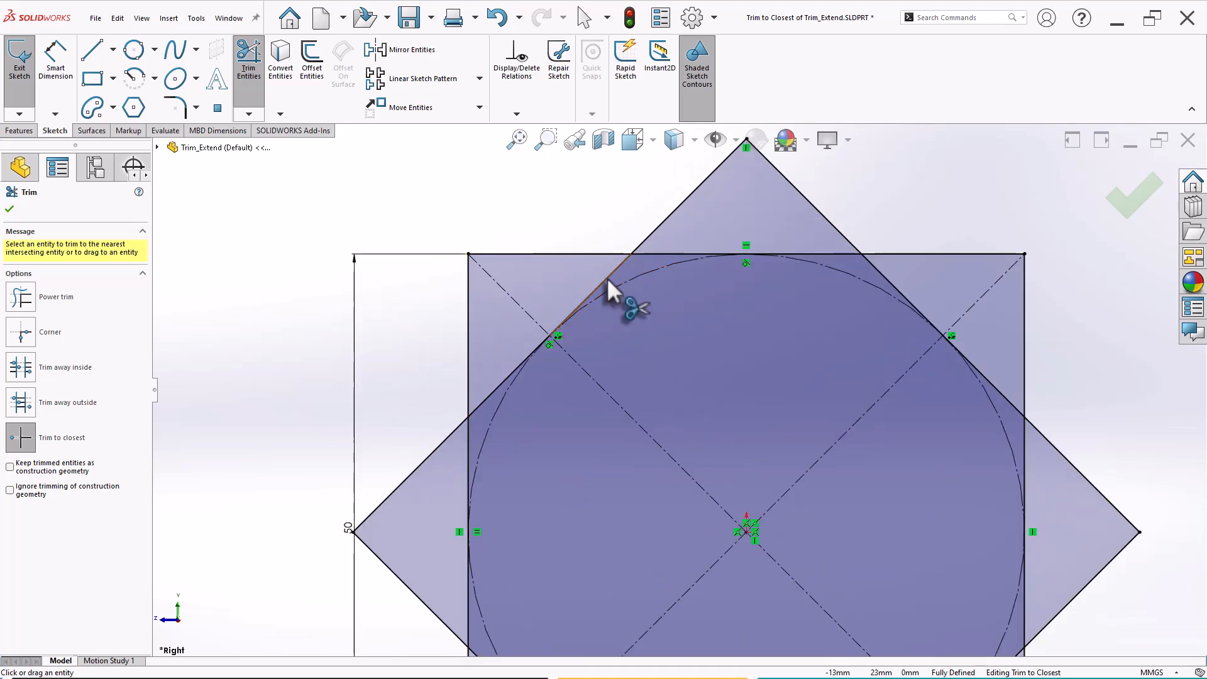
{"action": "left_click", "coordinate": [606, 277]}
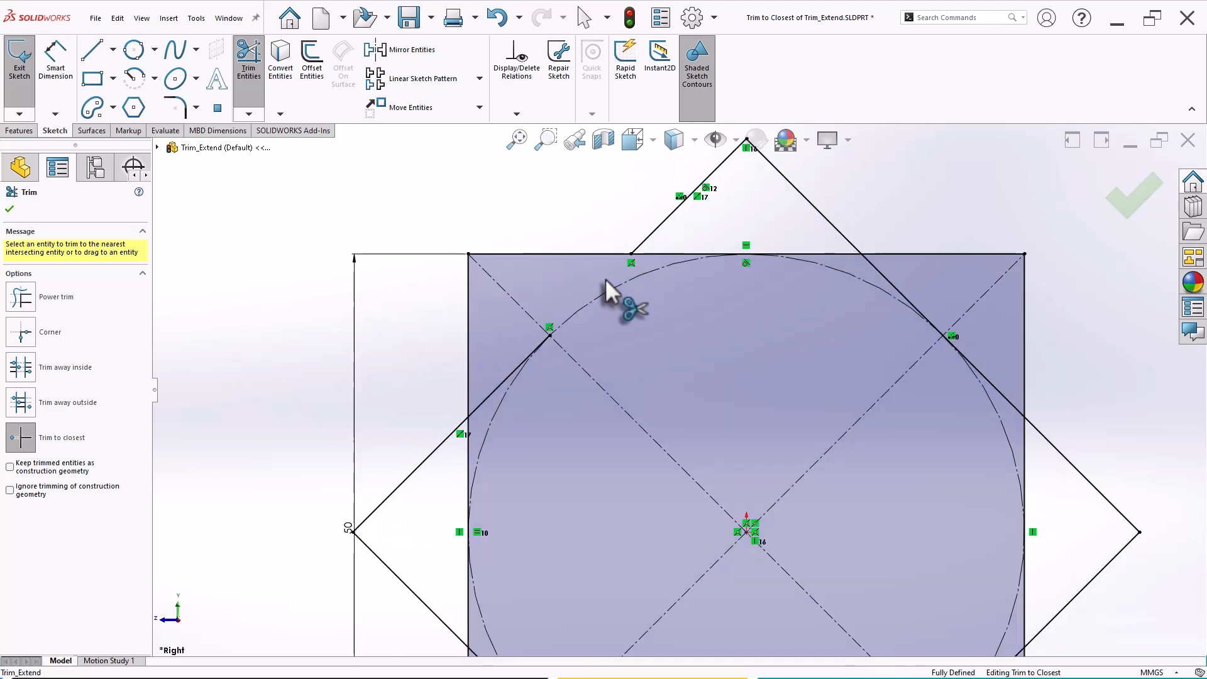
{"action": "left_click", "coordinate": [502, 382]}
{"action": "left_click", "coordinate": [668, 252]}
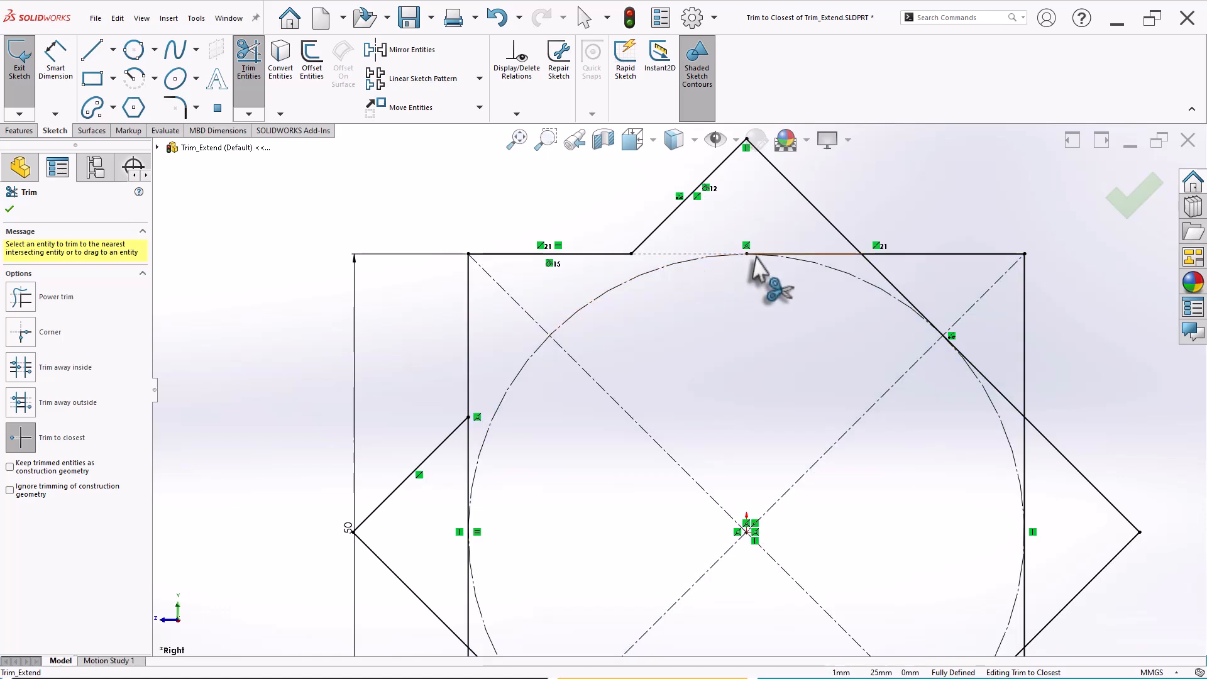
{"action": "scroll", "coordinate": [811, 266], "scroll_direction": "up", "scroll_amount": 3}
{"action": "scroll", "coordinate": [877, 493], "scroll_direction": "up", "scroll_amount": 1}
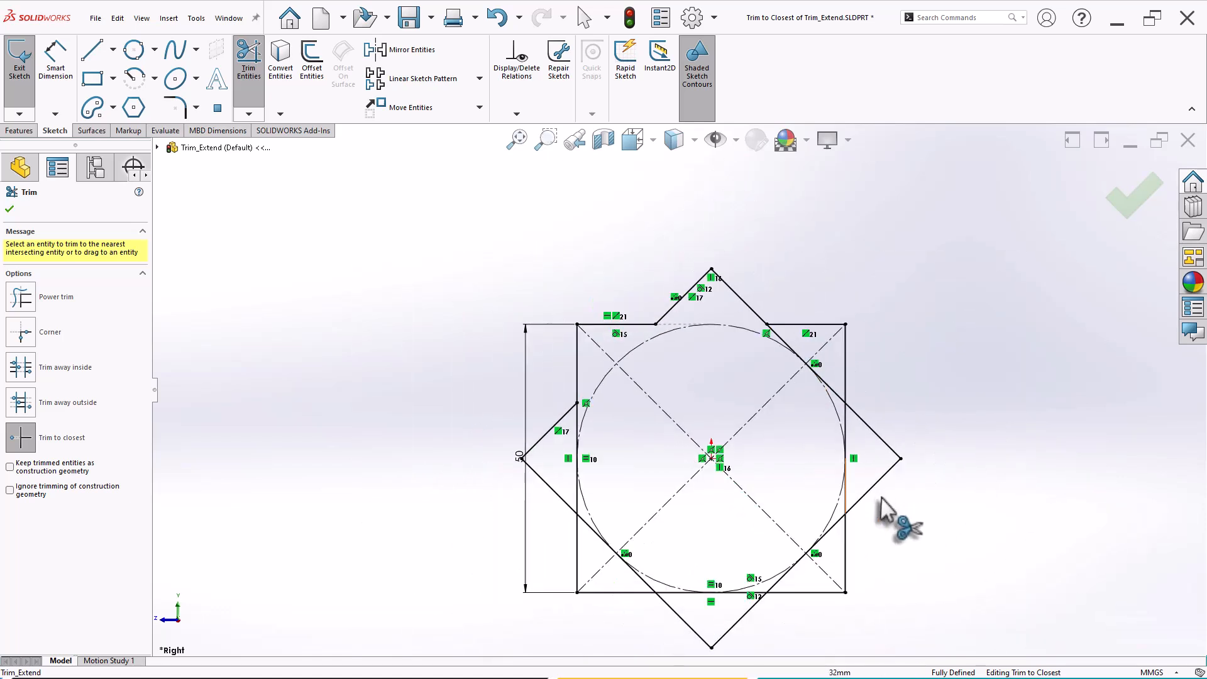
- Keep trimmed entities as construction geometry and trim the rotated square's upper-right edge portions lying inside the upright square
{"action": "scroll", "coordinate": [876, 505], "scroll_direction": "down", "scroll_amount": 1}
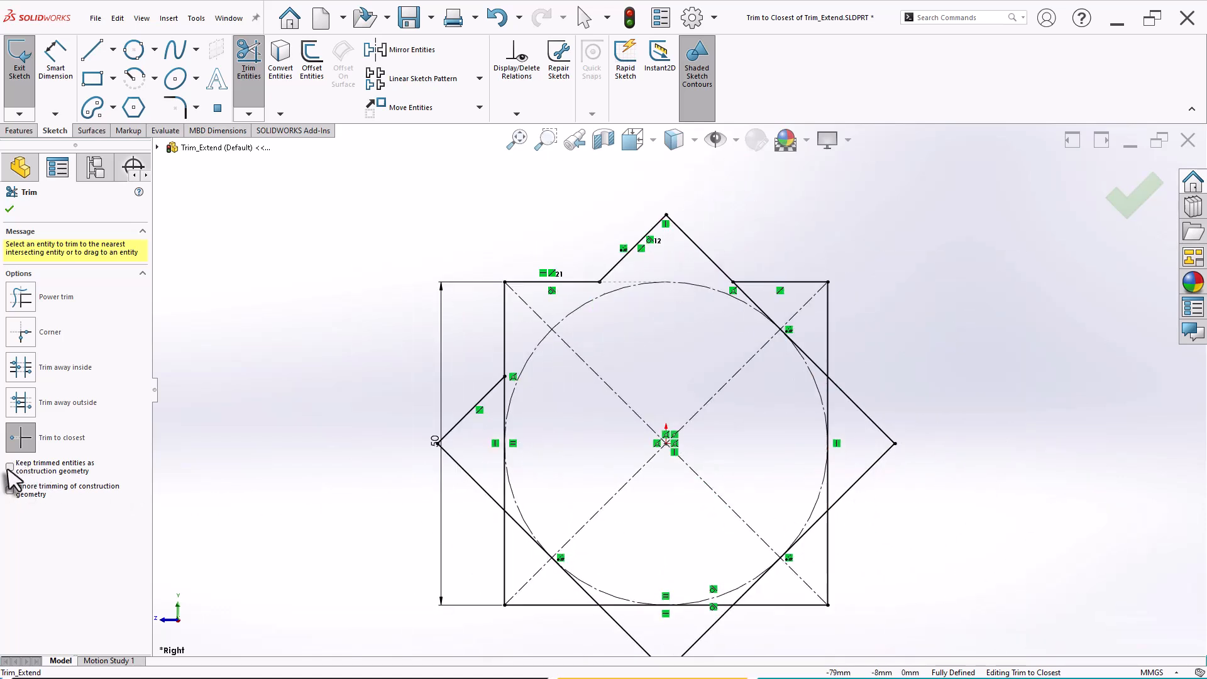
{"action": "left_click", "coordinate": [762, 310]}
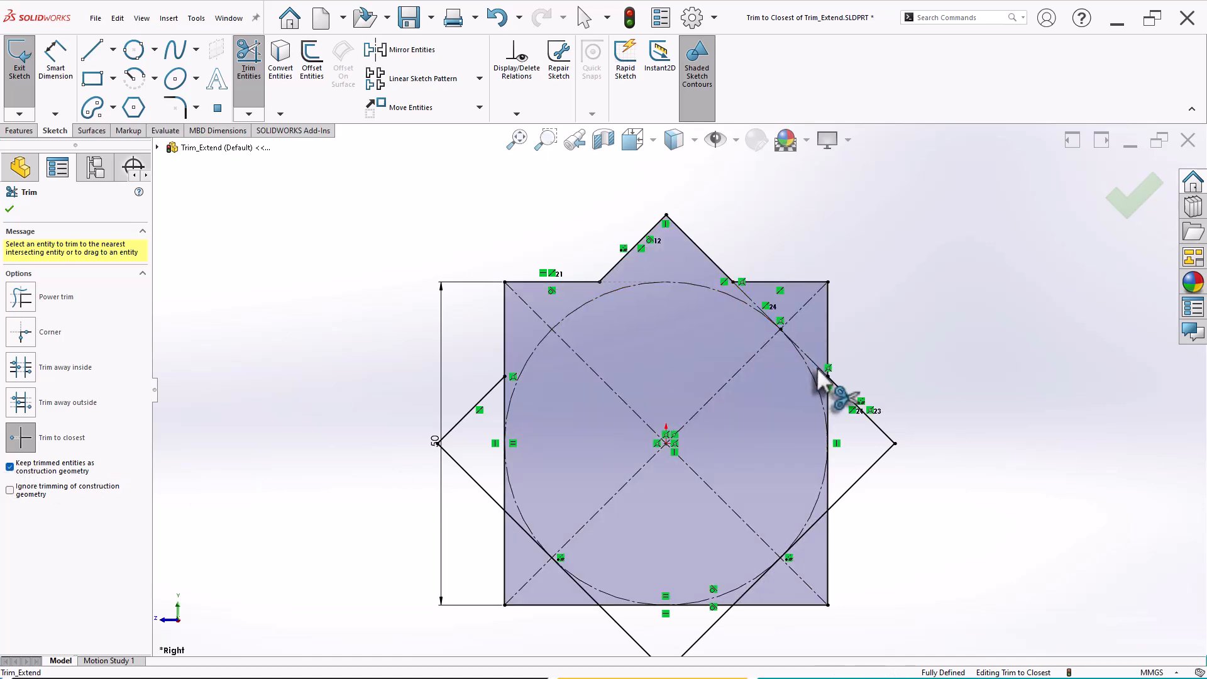
{"action": "scroll", "coordinate": [835, 390], "scroll_direction": "down", "scroll_amount": 2}
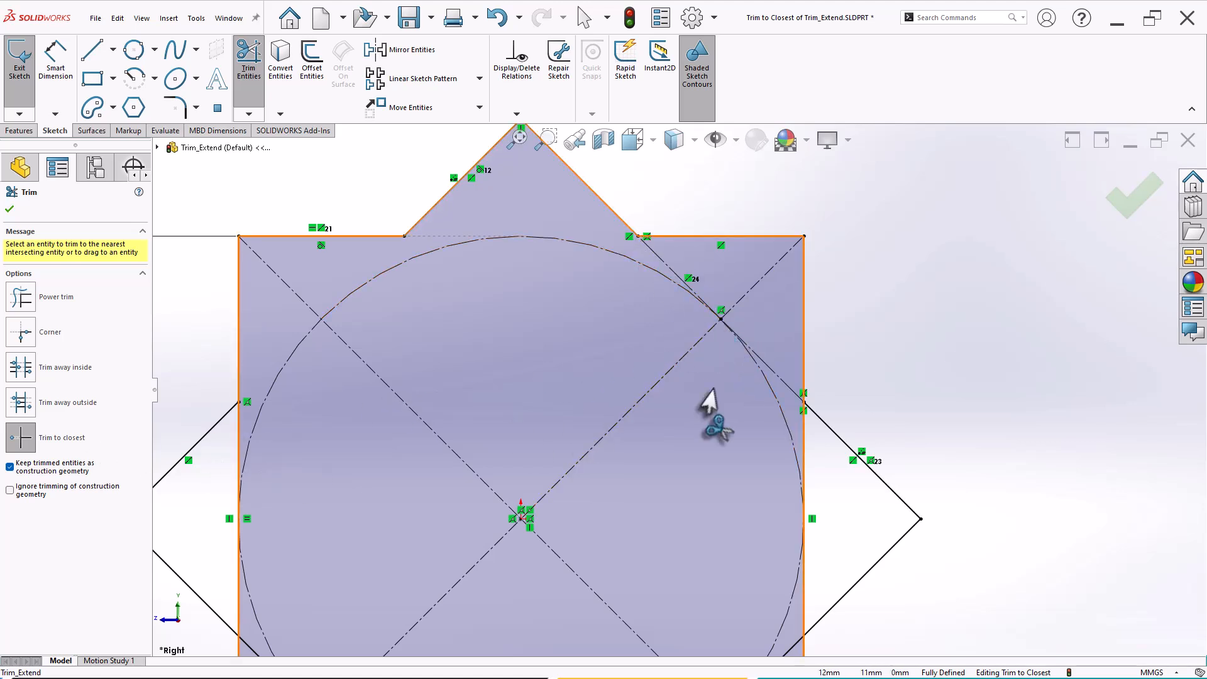
{"action": "scroll", "coordinate": [800, 422], "scroll_direction": "up", "scroll_amount": 3}
{"action": "scroll", "coordinate": [765, 493], "scroll_direction": "down", "scroll_amount": 1}
{"action": "scroll", "coordinate": [744, 439], "scroll_direction": "up", "scroll_amount": 1}
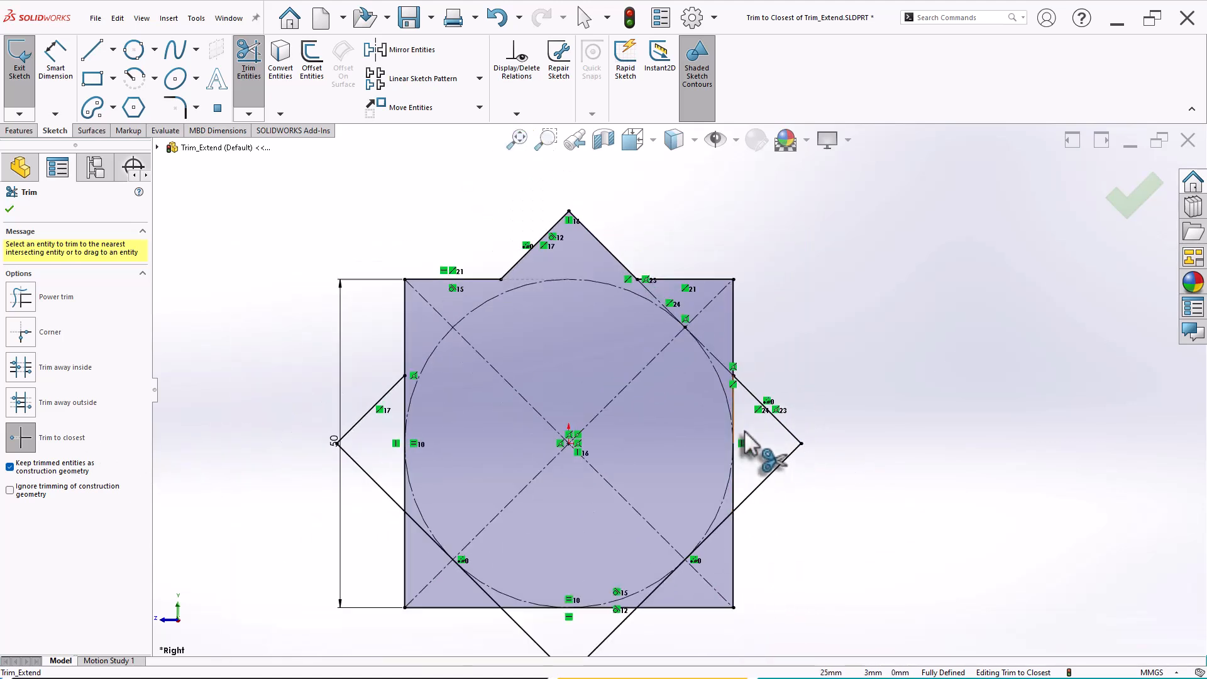
- Trim the upright square's left edge between the rotated square's sides, keeping the trimmed segments as construction geometry
{"action": "left_click", "coordinate": [405, 397]}
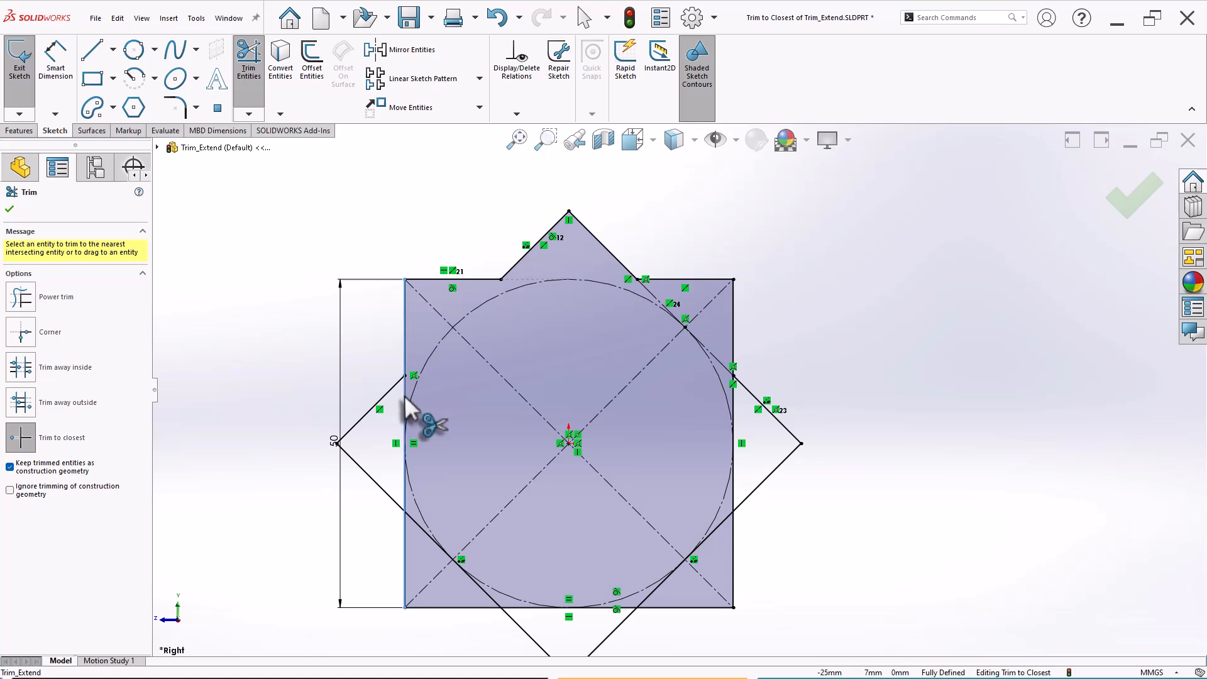
{"action": "left_click", "coordinate": [620, 354]}
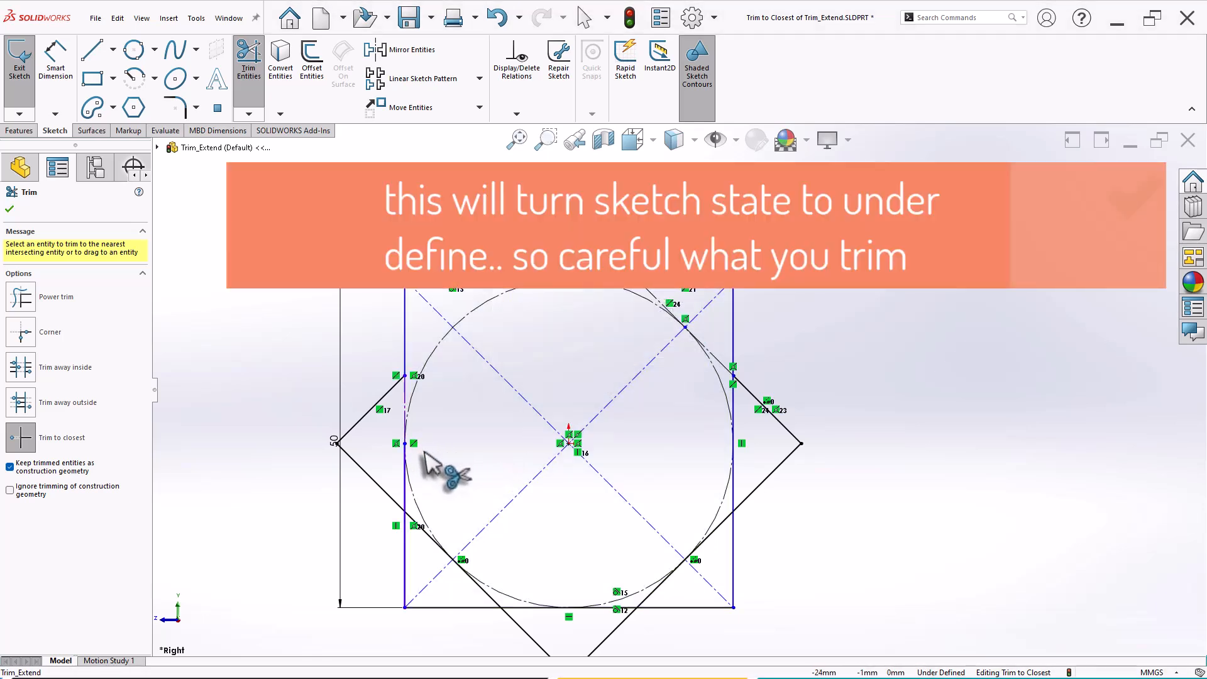
{"action": "scroll", "coordinate": [426, 454], "scroll_direction": "down", "scroll_amount": 1}
{"action": "scroll", "coordinate": [458, 442], "scroll_direction": "up", "scroll_amount": 2}
{"action": "scroll", "coordinate": [689, 374], "scroll_direction": "up", "scroll_amount": 1}
{"action": "scroll", "coordinate": [693, 386], "scroll_direction": "down", "scroll_amount": 1}
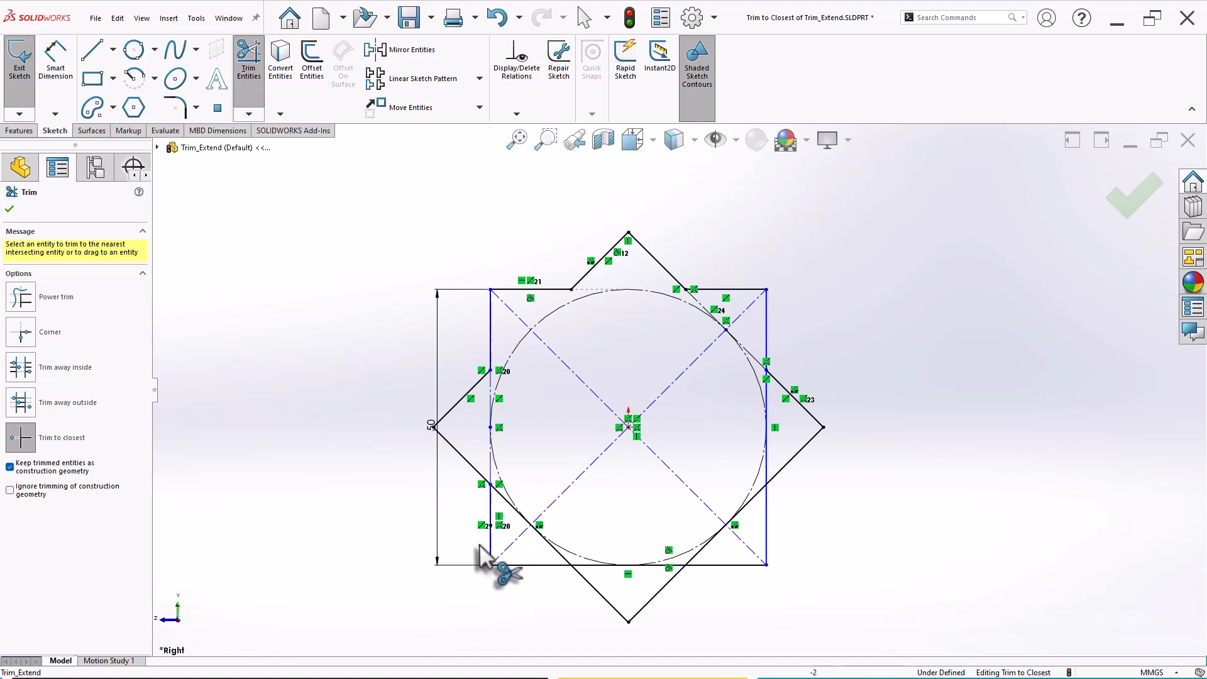
- Trim the rotated square's lower-left edge inside the upright square and the upright square's bottom edge between the rotated sides into construction geometry
{"action": "left_click", "coordinate": [512, 513]}
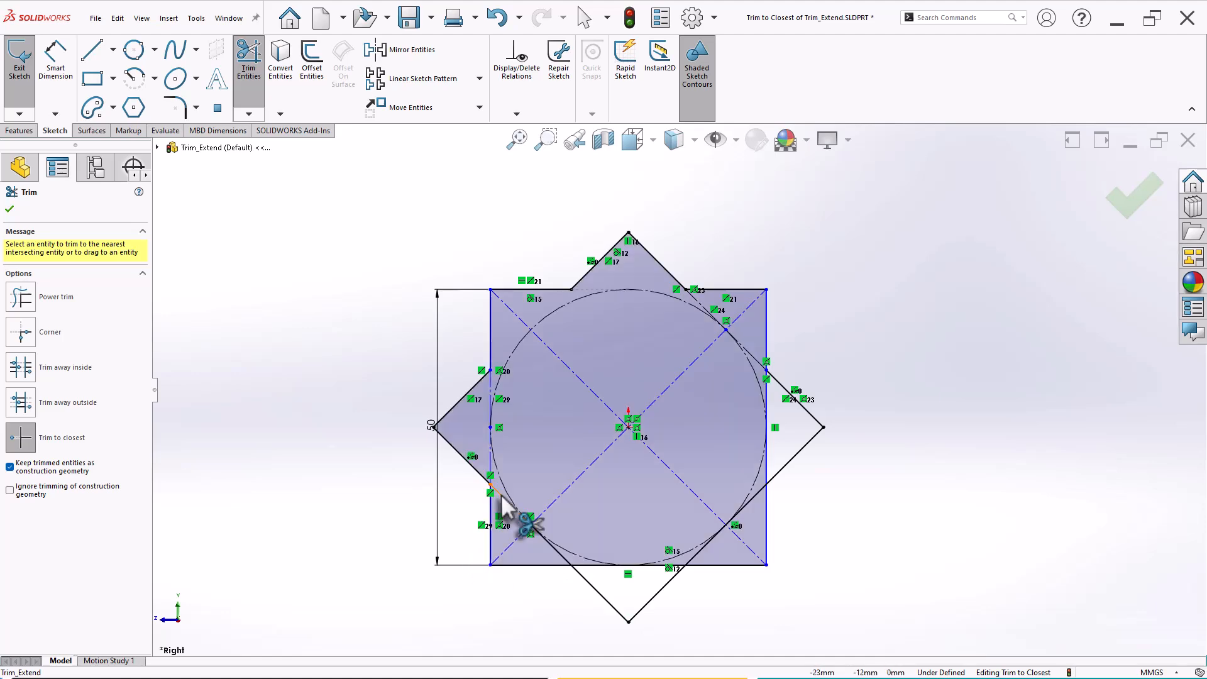
{"action": "left_click", "coordinate": [557, 552]}
{"action": "left_click", "coordinate": [594, 564]}
{"action": "scroll", "coordinate": [688, 570], "scroll_direction": "down", "scroll_amount": 4}
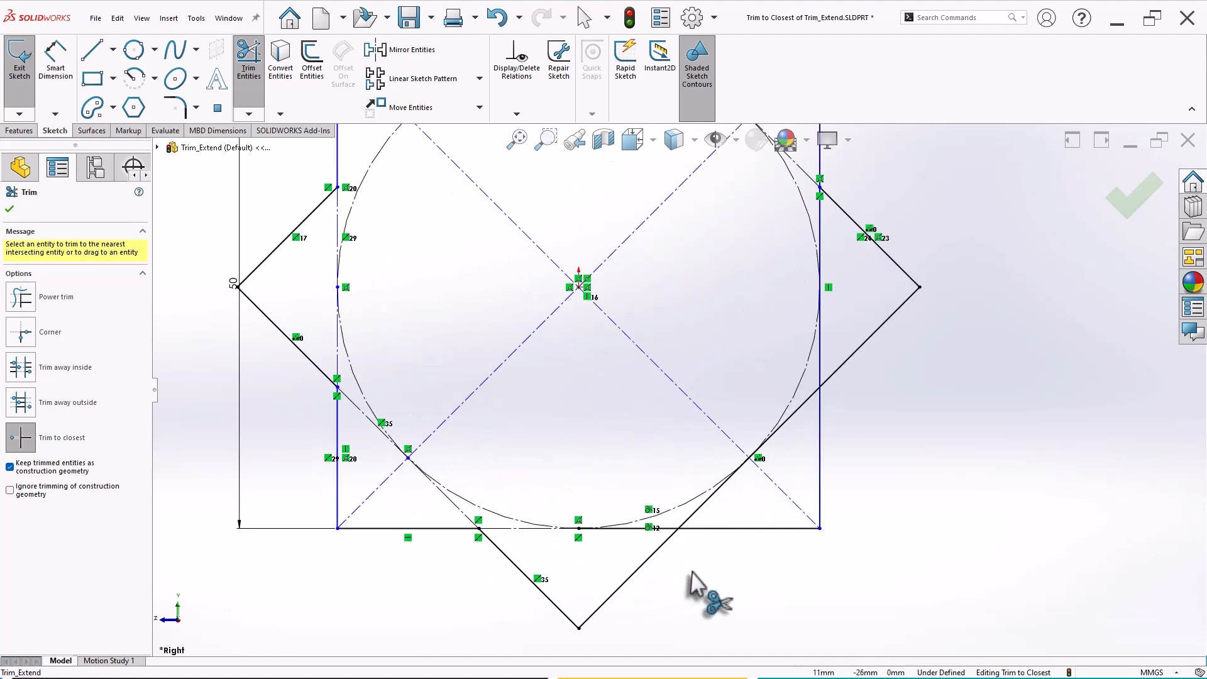
{"action": "left_click", "coordinate": [621, 513]}
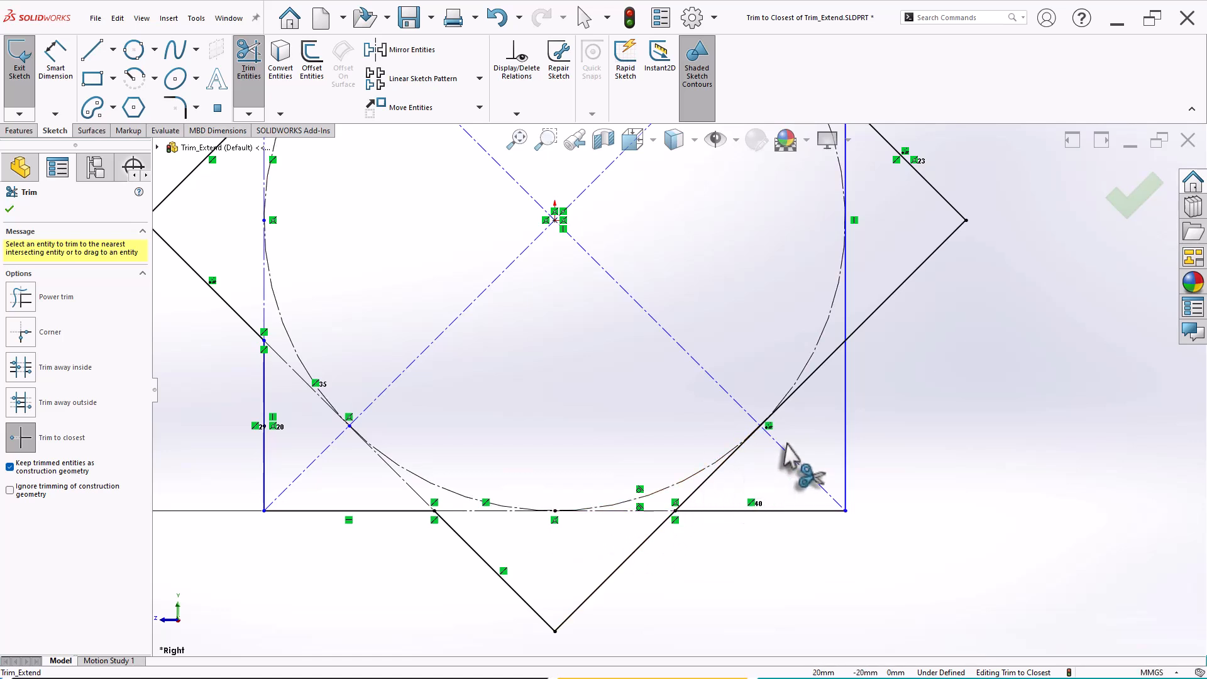
{"action": "scroll", "coordinate": [823, 427], "scroll_direction": "up", "scroll_amount": 2}
{"action": "scroll", "coordinate": [723, 403], "scroll_direction": "up", "scroll_amount": 3}
{"action": "scroll", "coordinate": [786, 256], "scroll_direction": "down", "scroll_amount": 1}
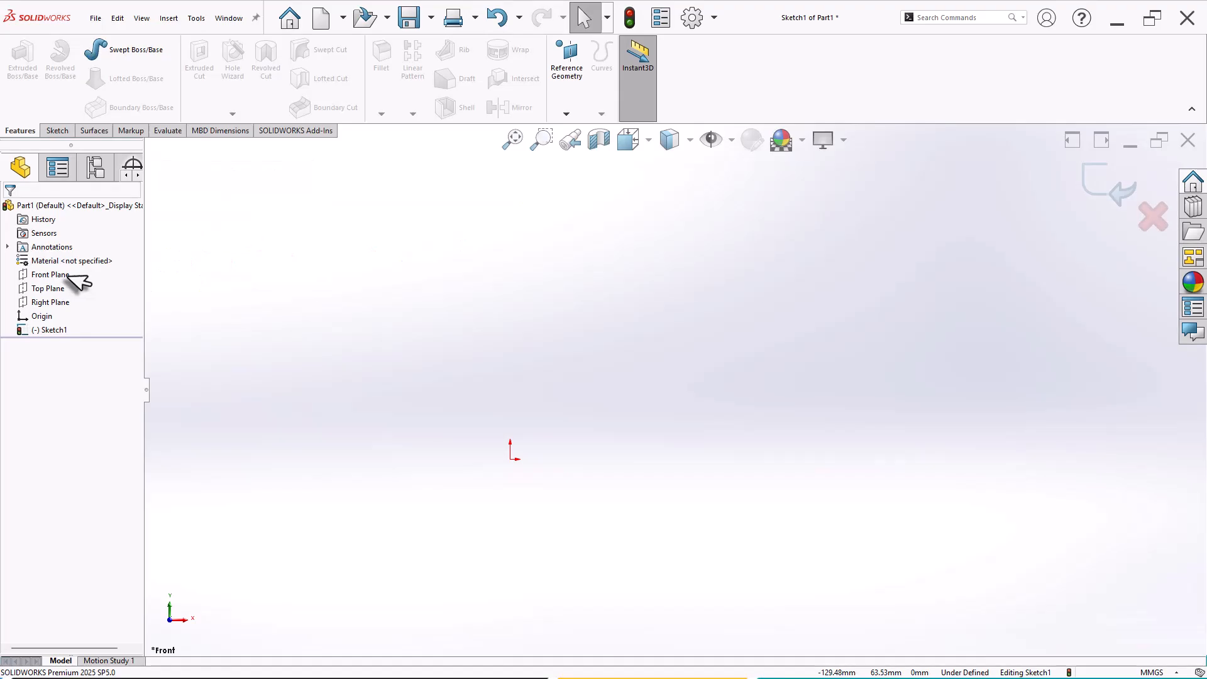
- Draw a corner rectangle with diagonal construction lines in the new part's sketch, starting at the origin and extending up and to the right
{"action": "left_click", "coordinate": [70, 275]}
{"action": "left_click", "coordinate": [373, 294]}
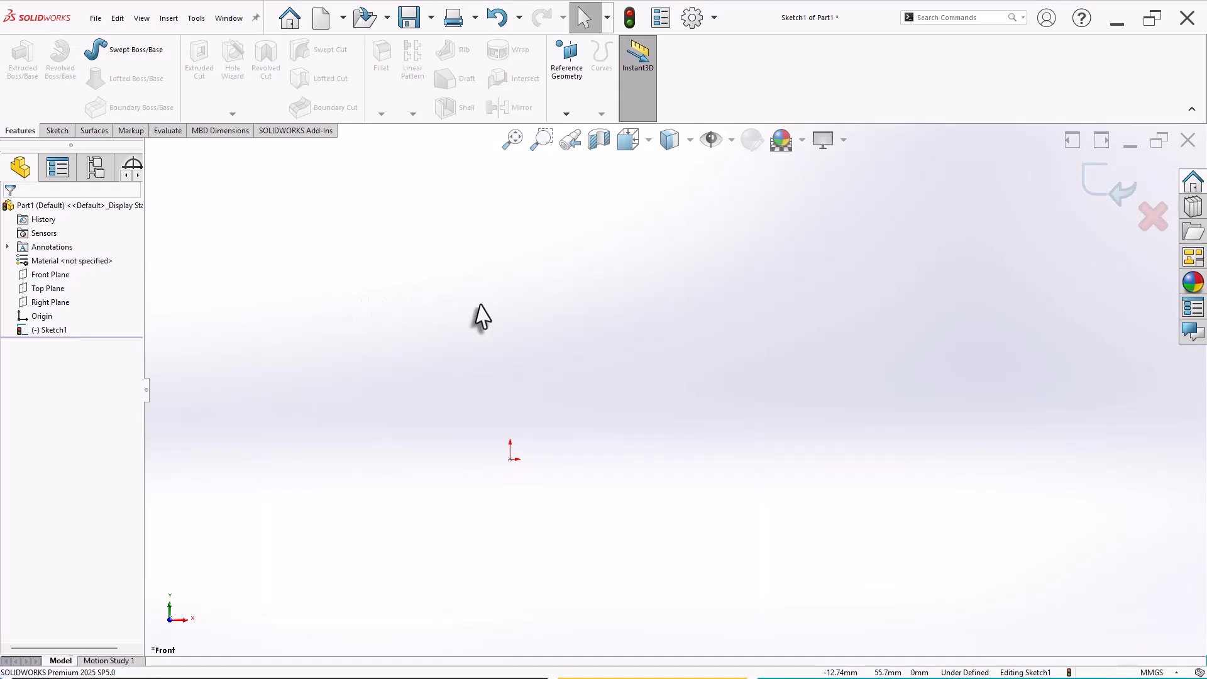
{"action": "left_click", "coordinate": [58, 130]}
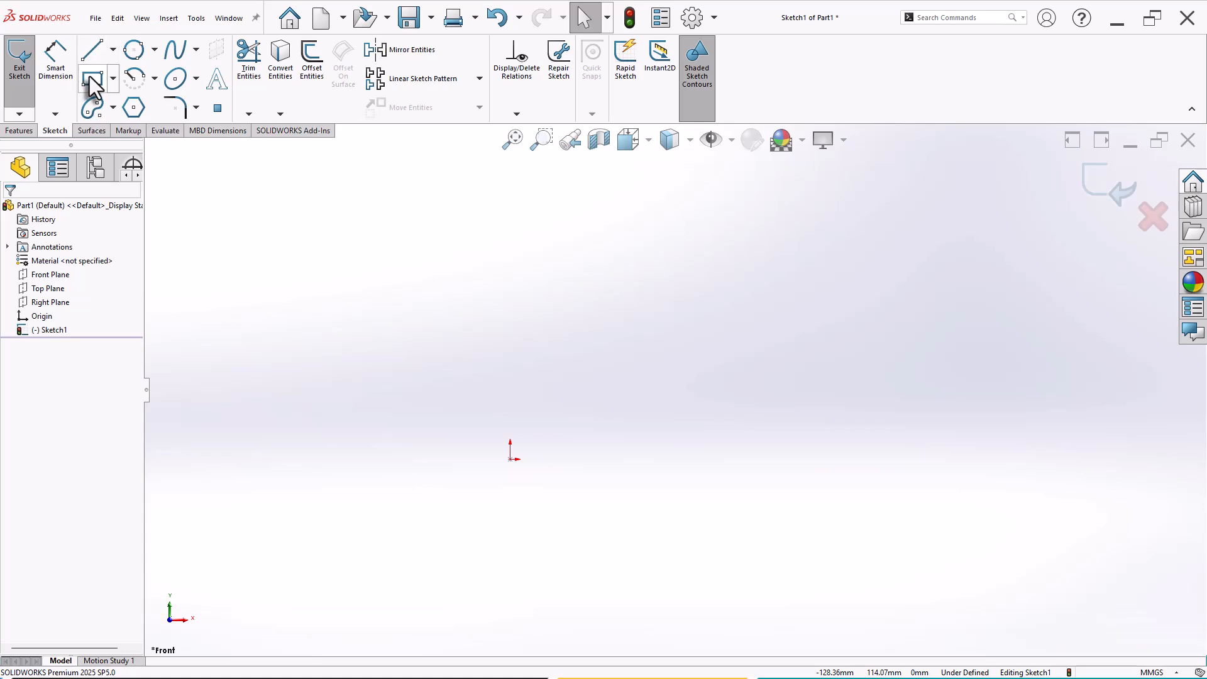
{"action": "left_click", "coordinate": [92, 79]}
{"action": "left_click", "coordinate": [510, 458]}
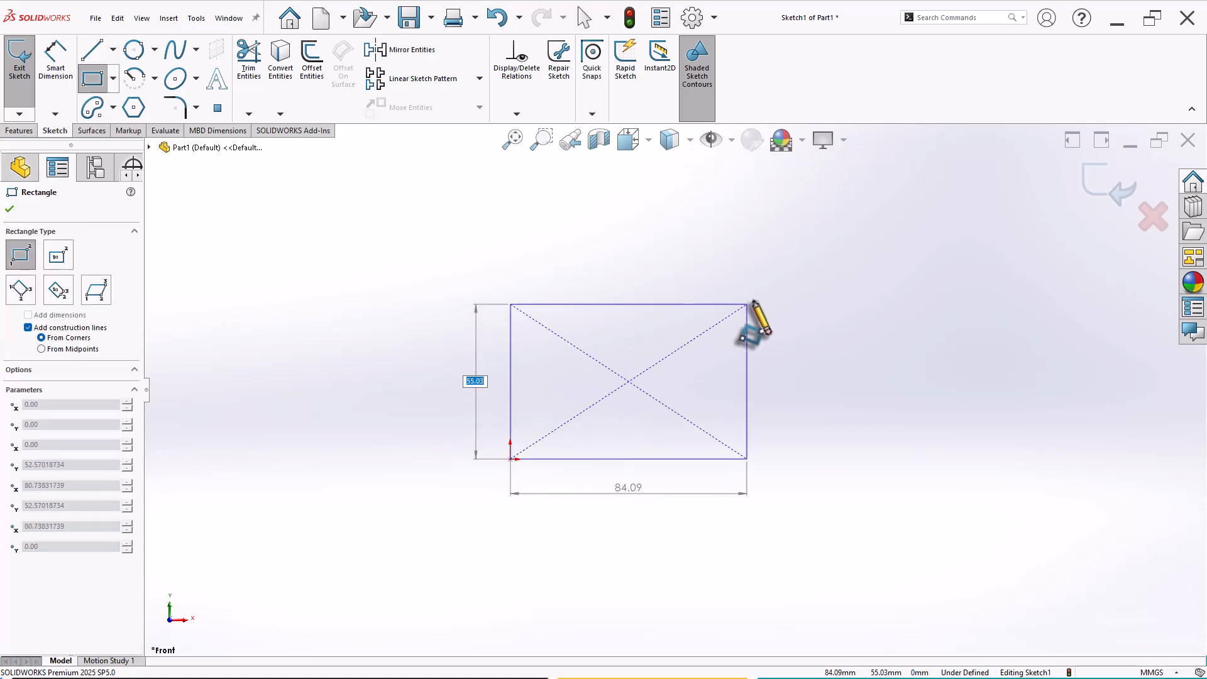
{"action": "left_click", "coordinate": [763, 291]}
{"action": "key", "text": "Escape"}
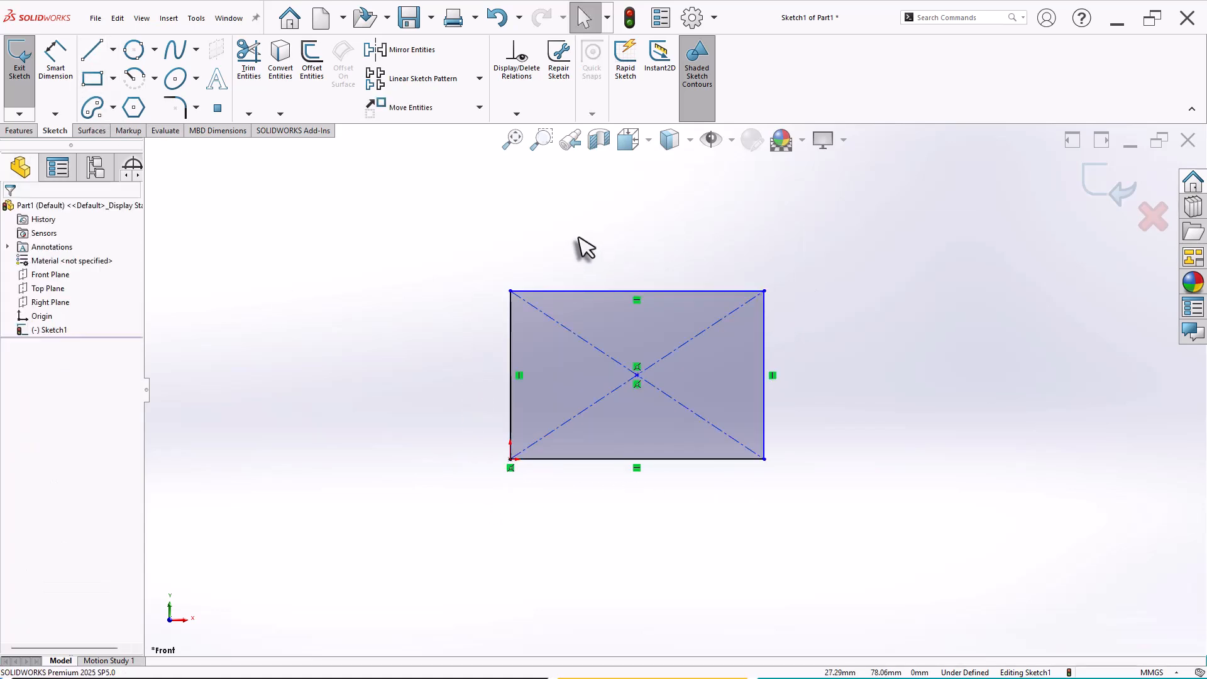
- Sketch three connected lines left of the rectangle, forming a U open to the left with horizontal legs about 20 mm long
{"action": "left_click", "coordinate": [92, 49]}
{"action": "left_click", "coordinate": [463, 354]}
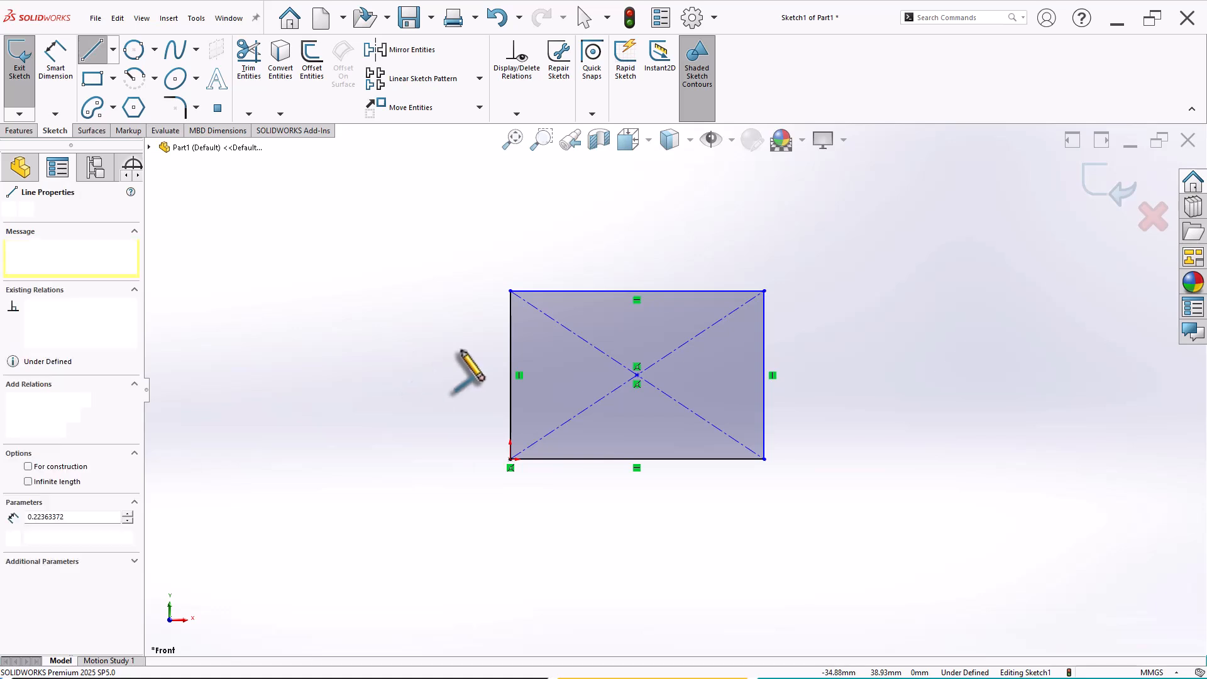
{"action": "left_click", "coordinate": [469, 349]}
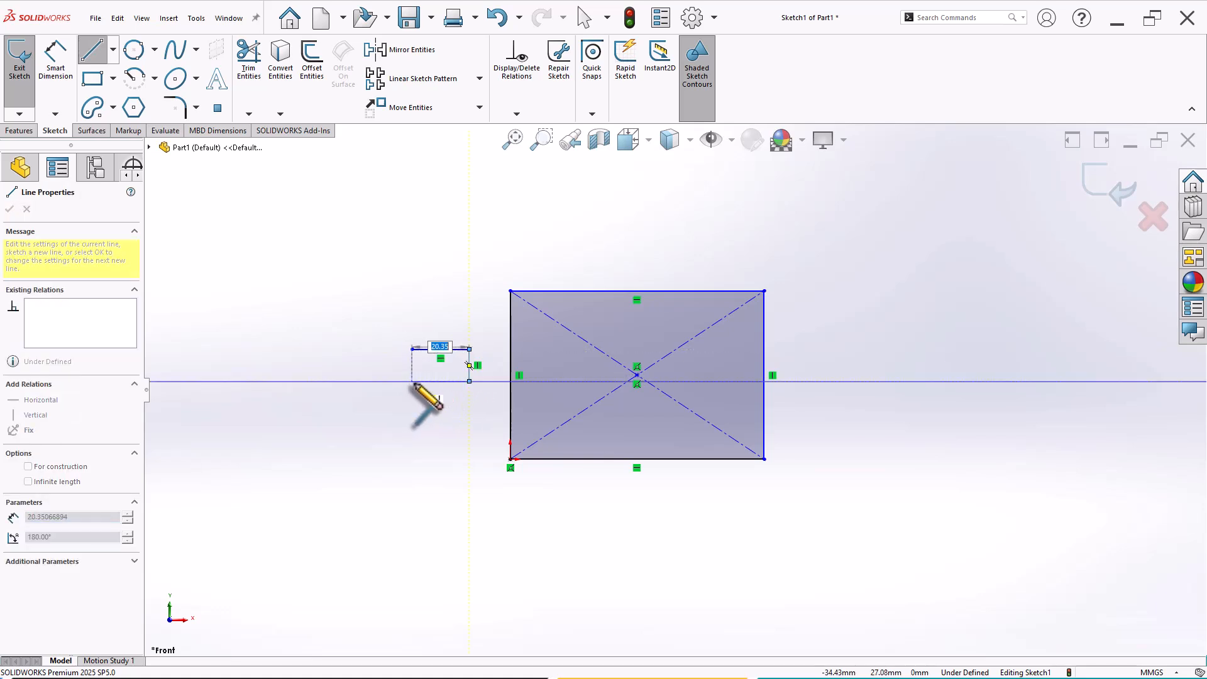
{"action": "right_click", "coordinate": [409, 289]}
{"action": "left_click", "coordinate": [445, 298]}
{"action": "scroll", "coordinate": [844, 359], "scroll_direction": "down", "scroll_amount": 3}
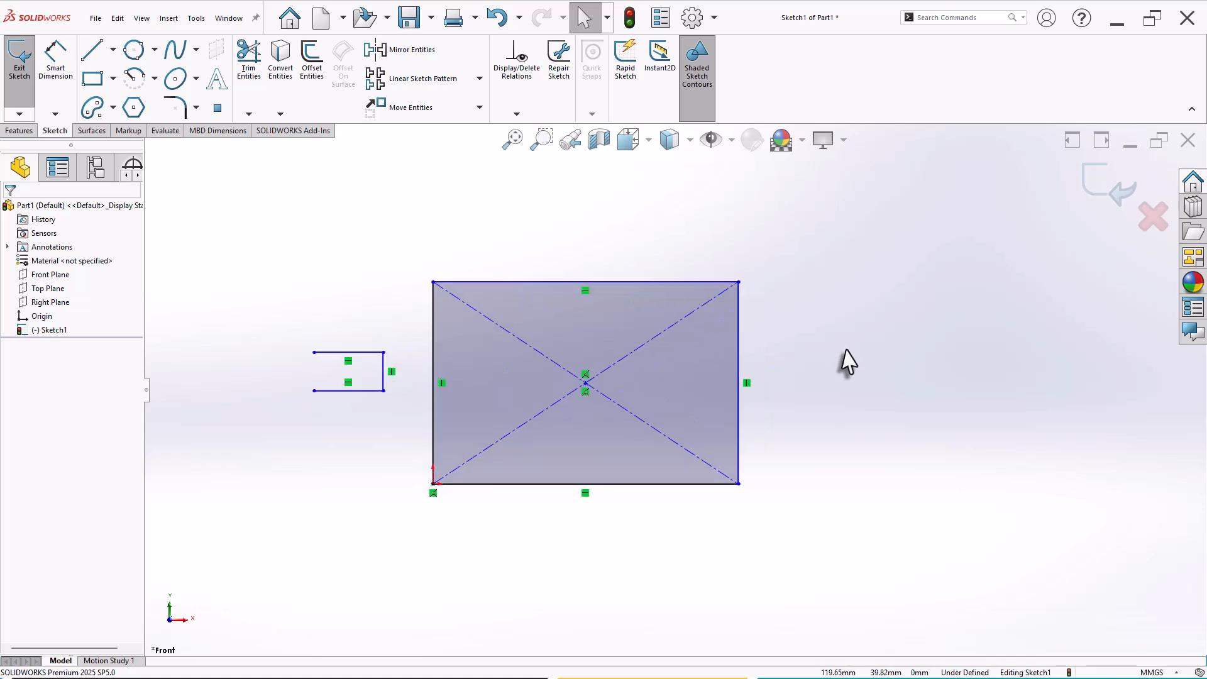
- Extend both horizontal lines of the open U to the rectangle's left edge with Extend Entities
{"action": "left_click", "coordinate": [249, 114]}
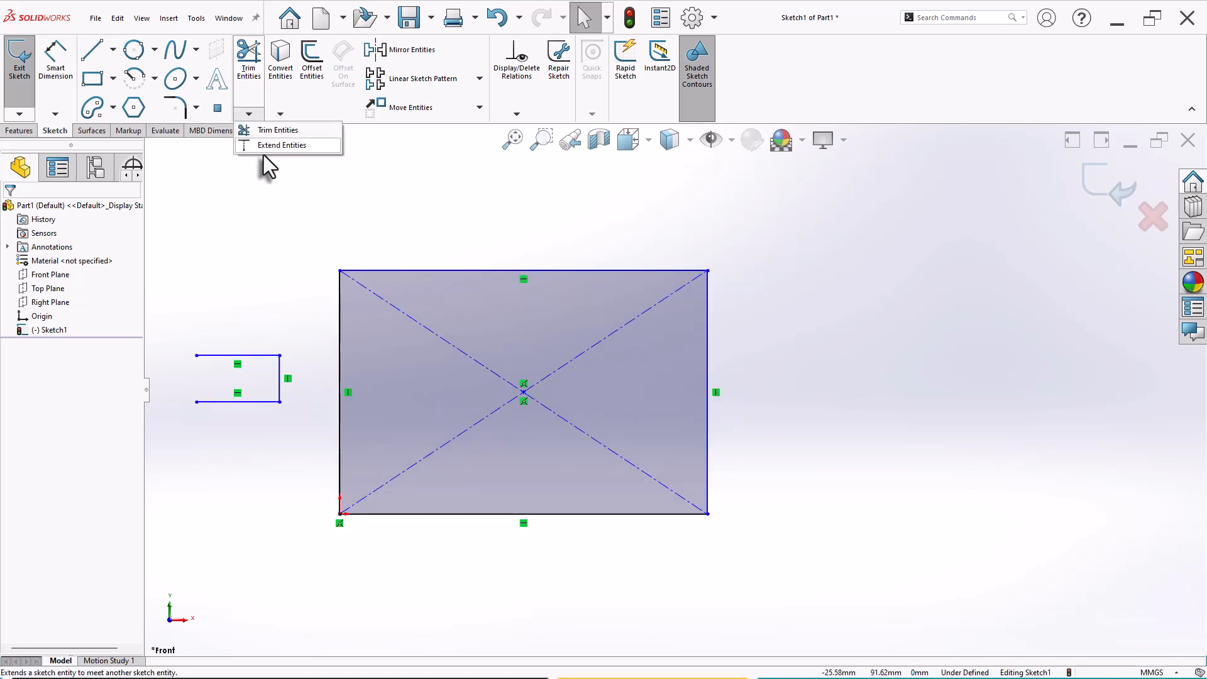
{"action": "left_click", "coordinate": [265, 151]}
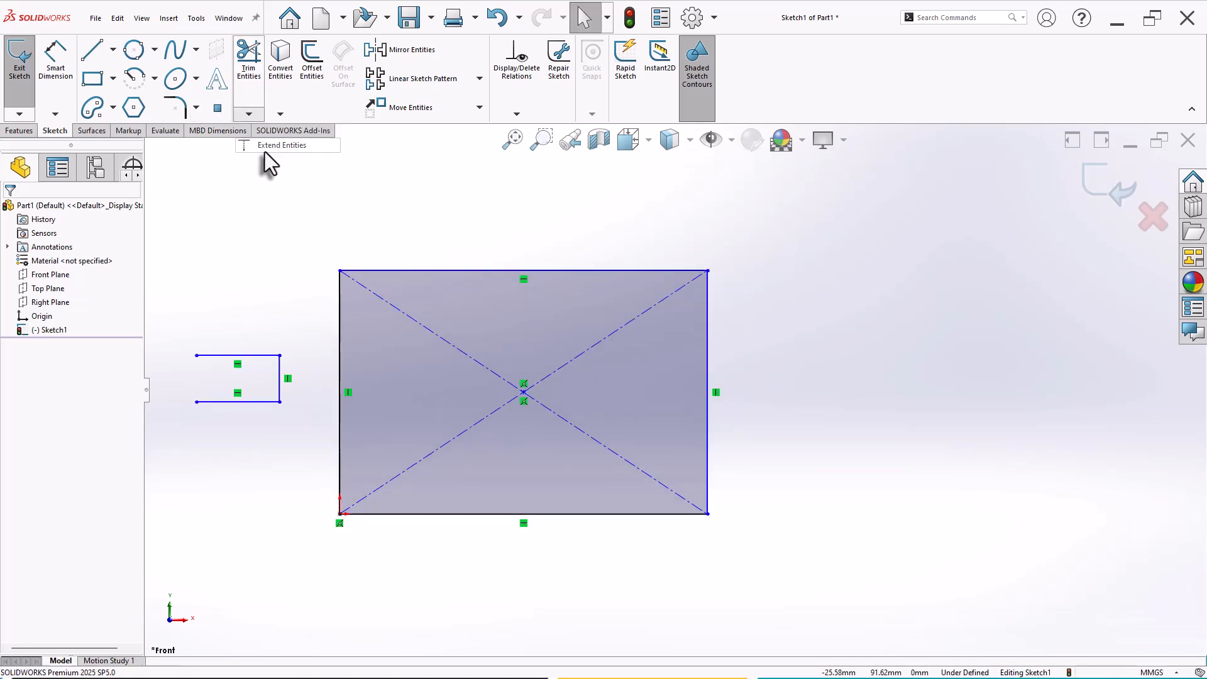
{"action": "left_click", "coordinate": [253, 357]}
{"action": "left_click", "coordinate": [264, 403]}
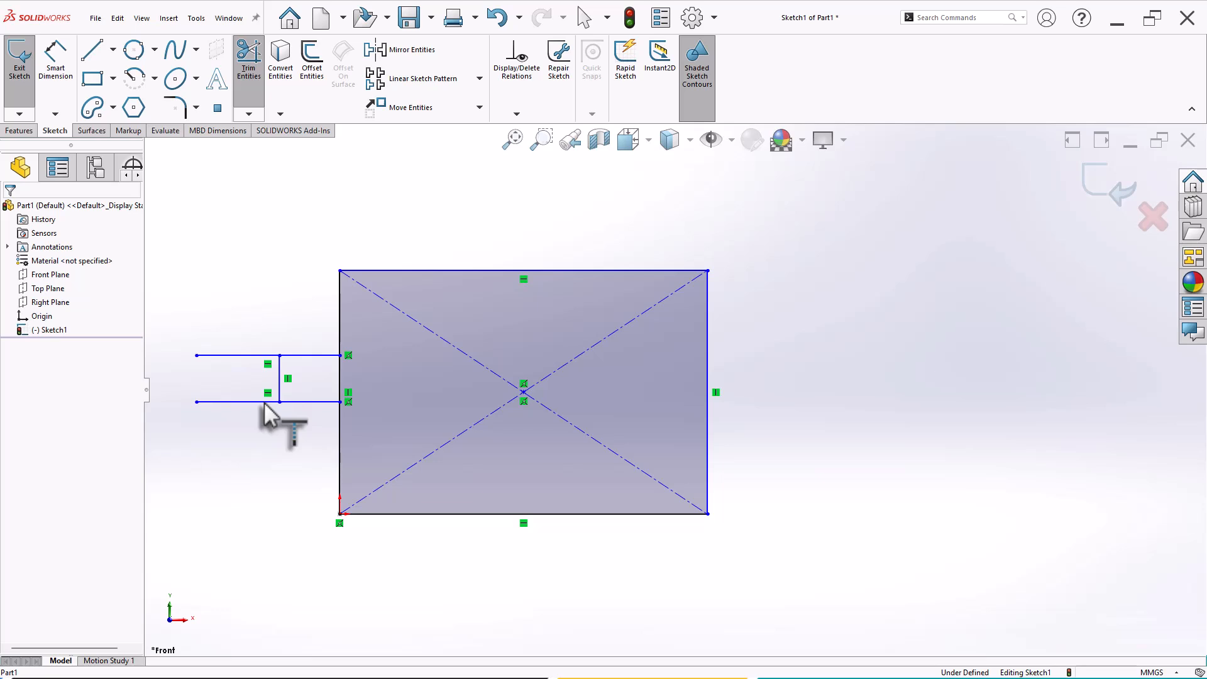
- Extend both horizontal lines further, across the rectangle's diagonals to its right edge
{"action": "left_click", "coordinate": [312, 357]}
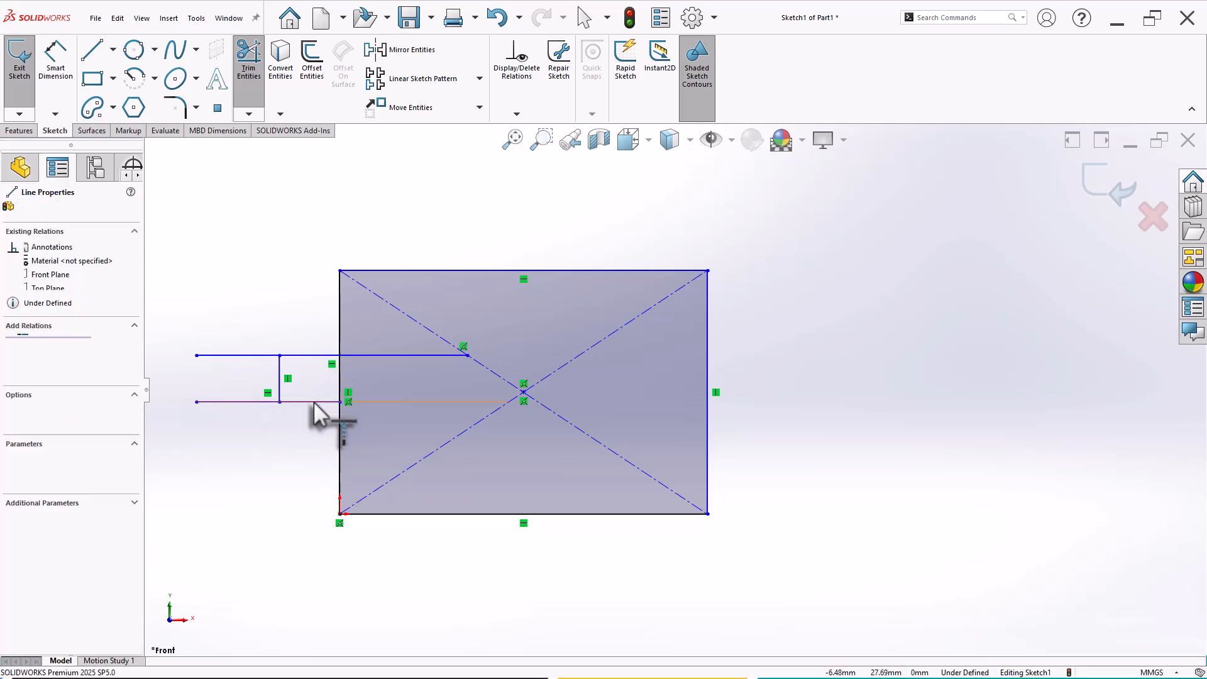
{"action": "left_click", "coordinate": [315, 402]}
{"action": "left_click", "coordinate": [402, 355]}
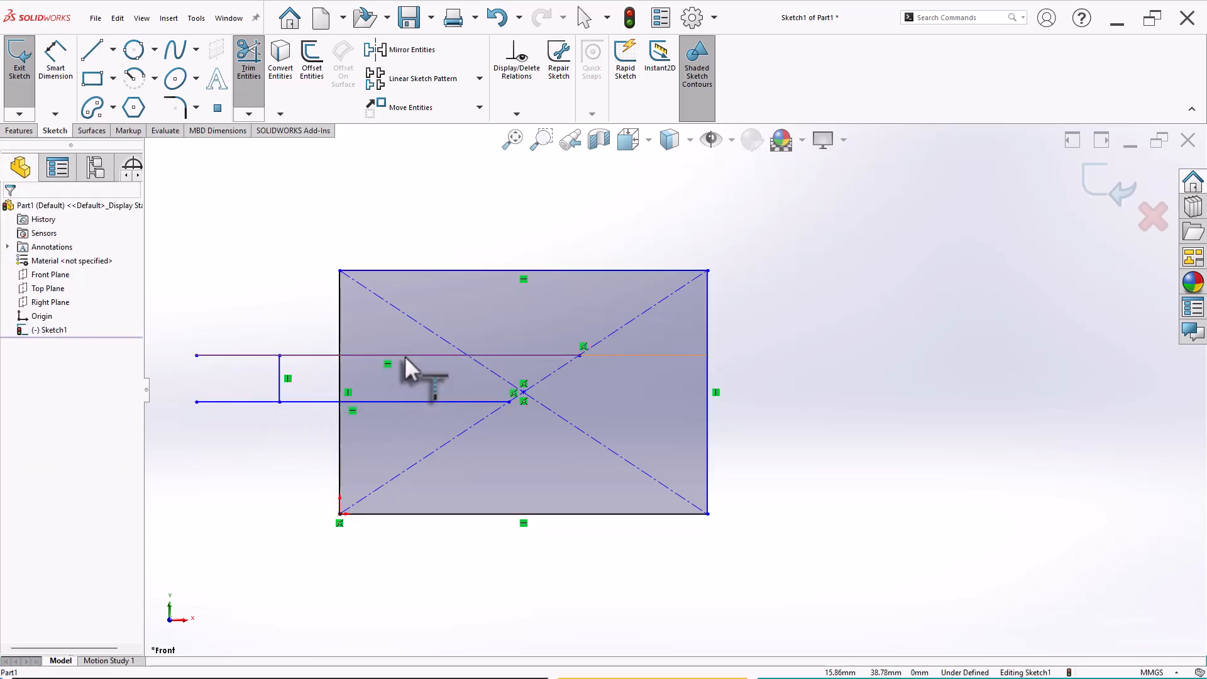
{"action": "left_click", "coordinate": [405, 355]}
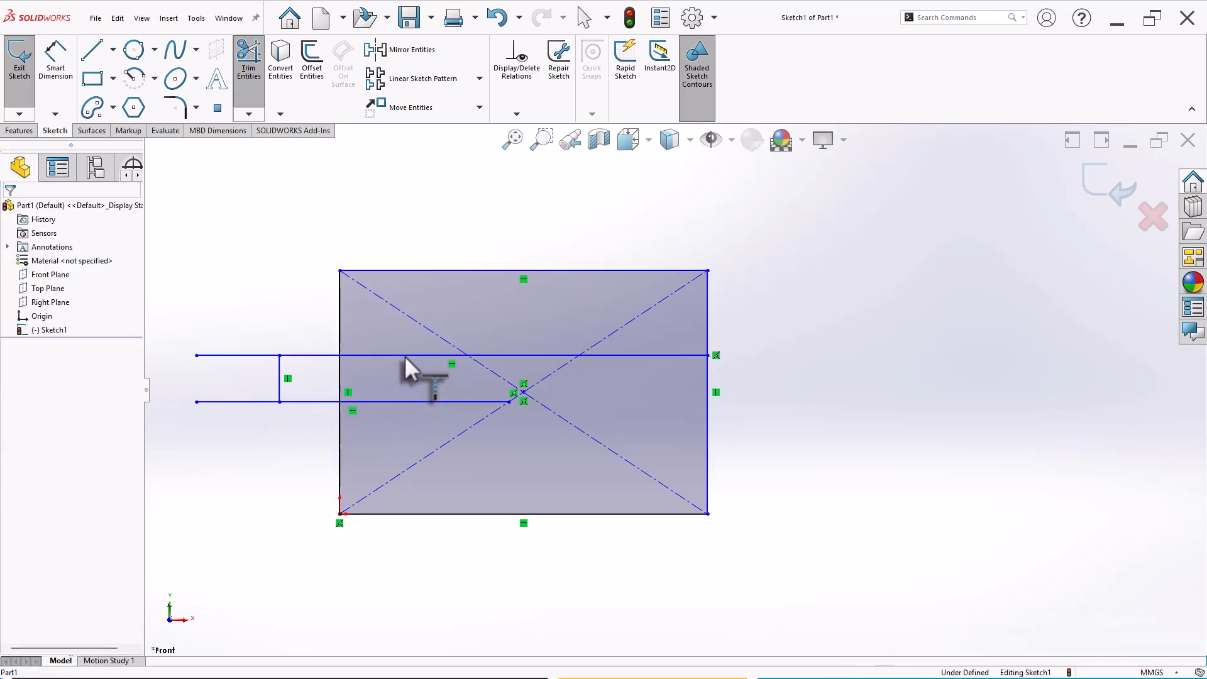
{"action": "left_click", "coordinate": [414, 401]}
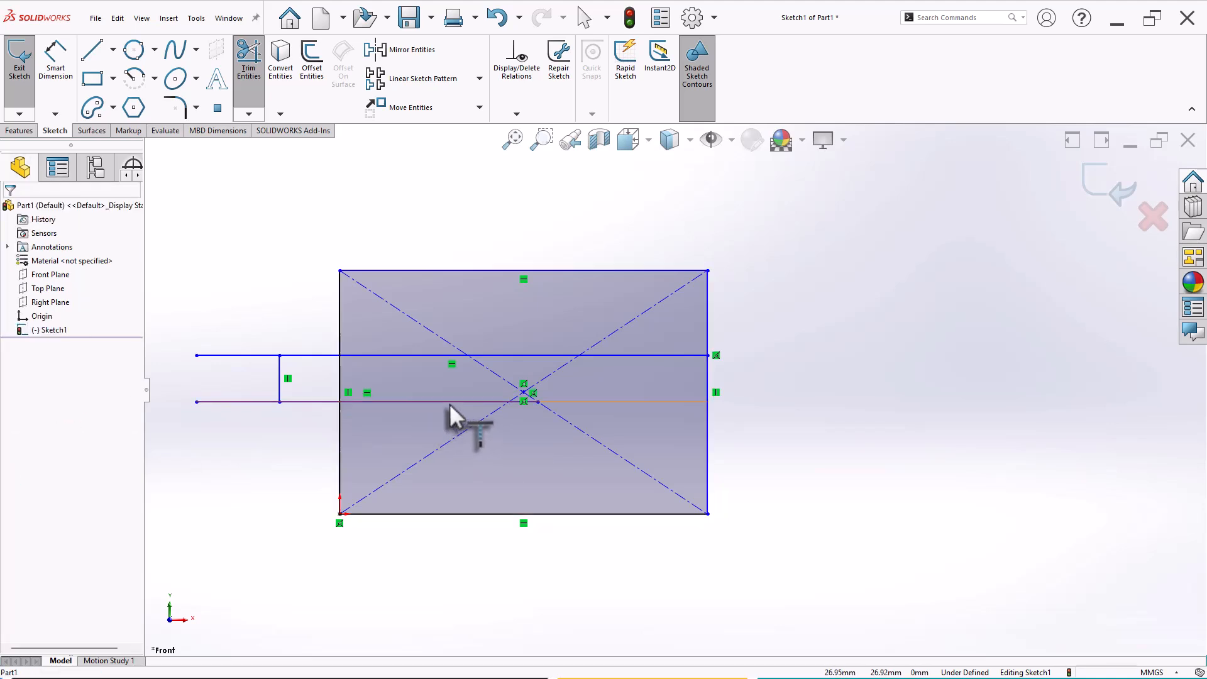
{"action": "left_click", "coordinate": [450, 401]}
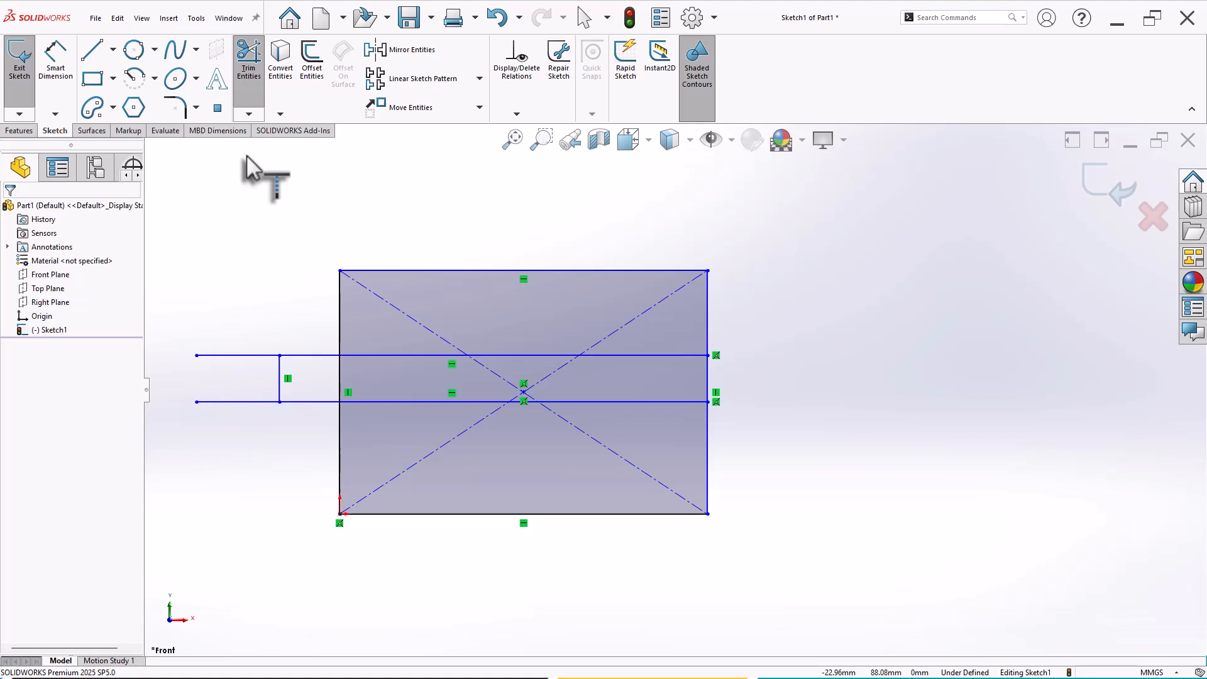
- Sketch a 3 Point Arc of about 7.5 mm radius above the upper horizontal line, starting on that line left of the rectangle
{"action": "left_click", "coordinate": [154, 78]}
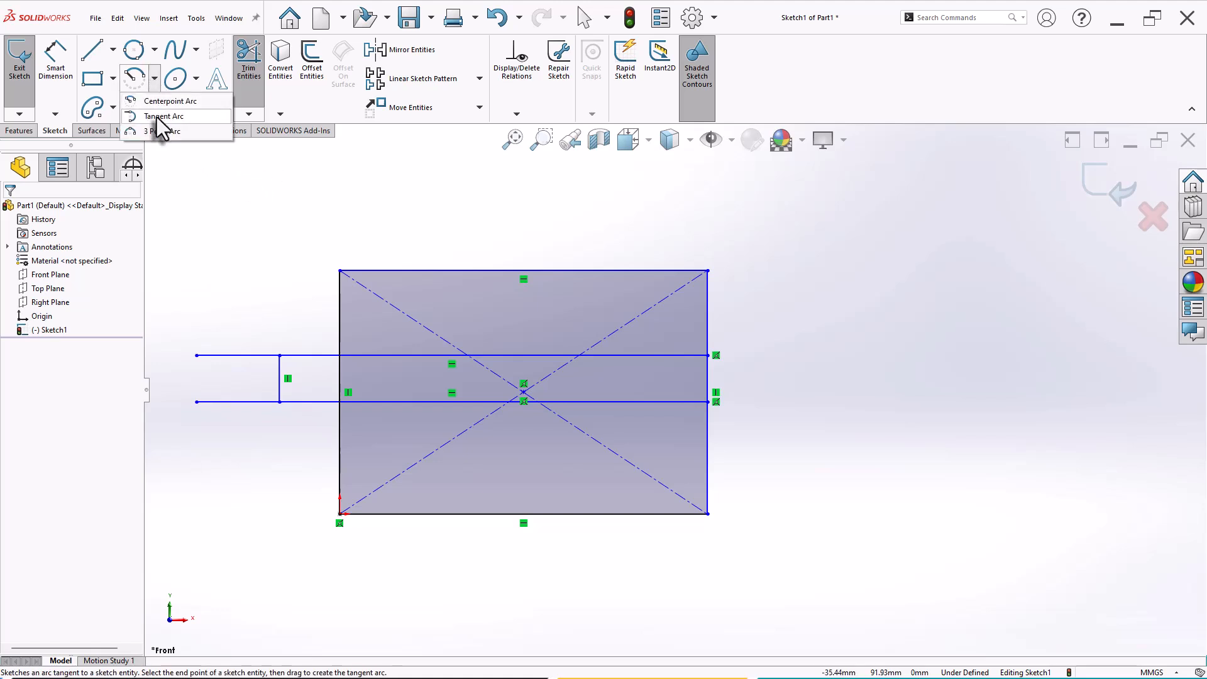
{"action": "left_click", "coordinate": [164, 131]}
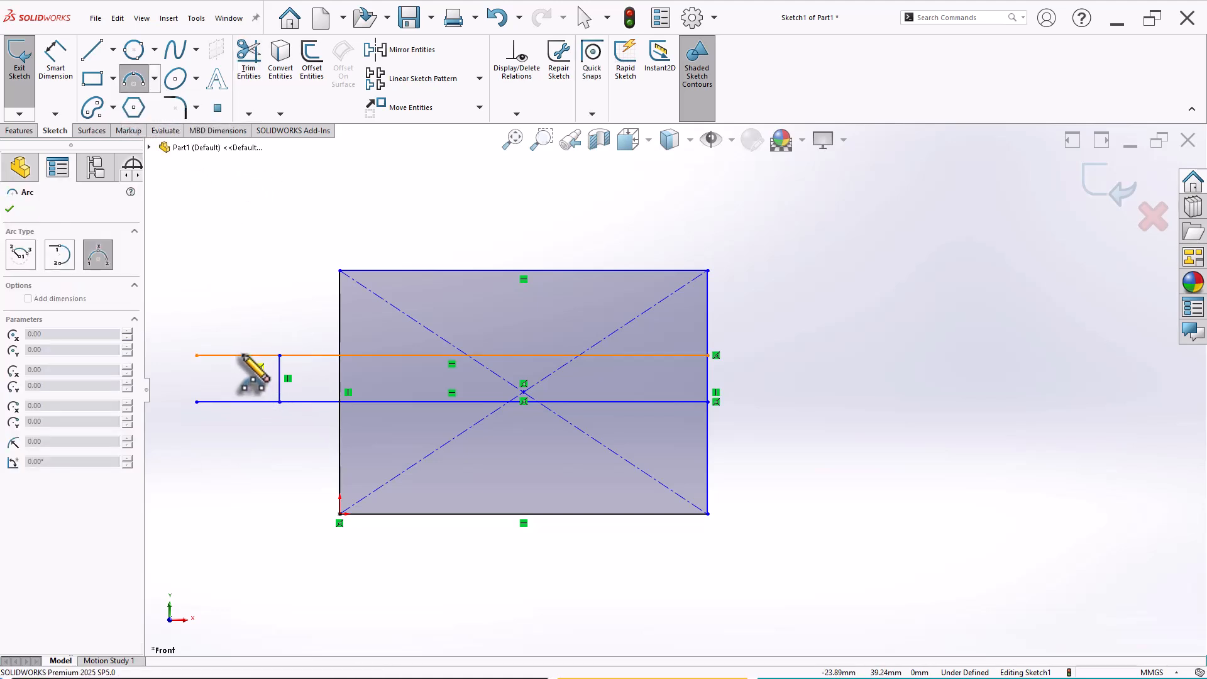
{"action": "left_click", "coordinate": [242, 355]}
{"action": "left_click", "coordinate": [284, 311]}
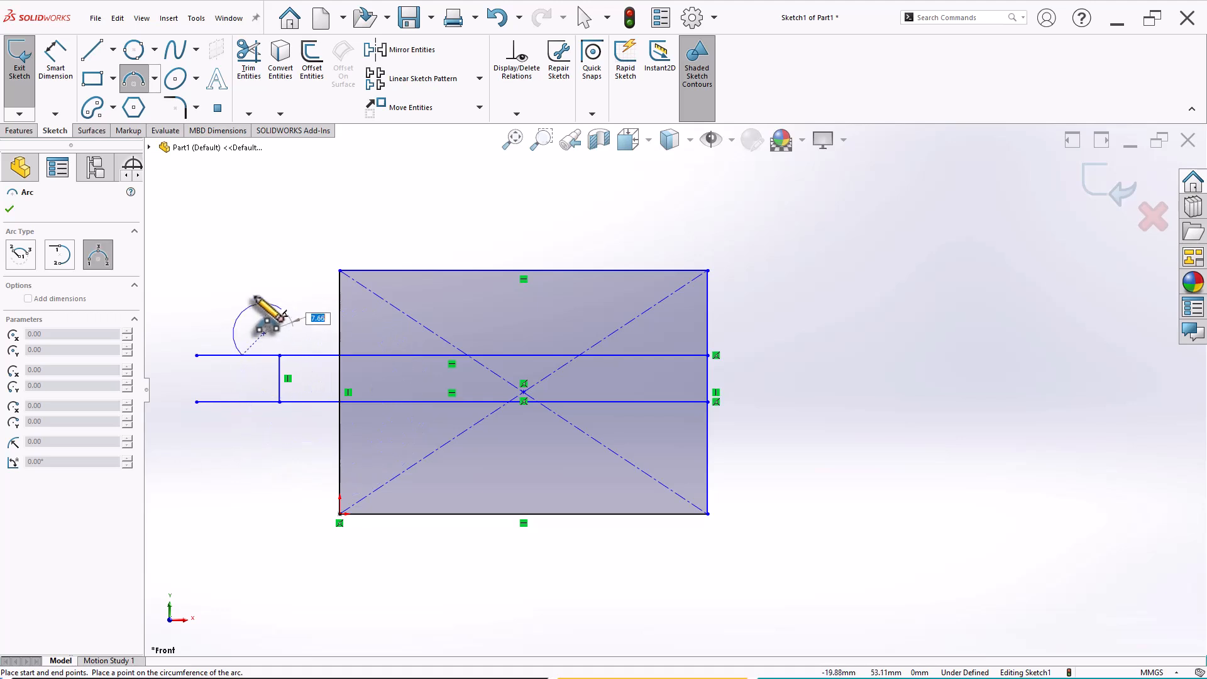
{"action": "left_click", "coordinate": [247, 306]}
{"action": "right_click", "coordinate": [271, 272]}
{"action": "left_click", "coordinate": [288, 279]}
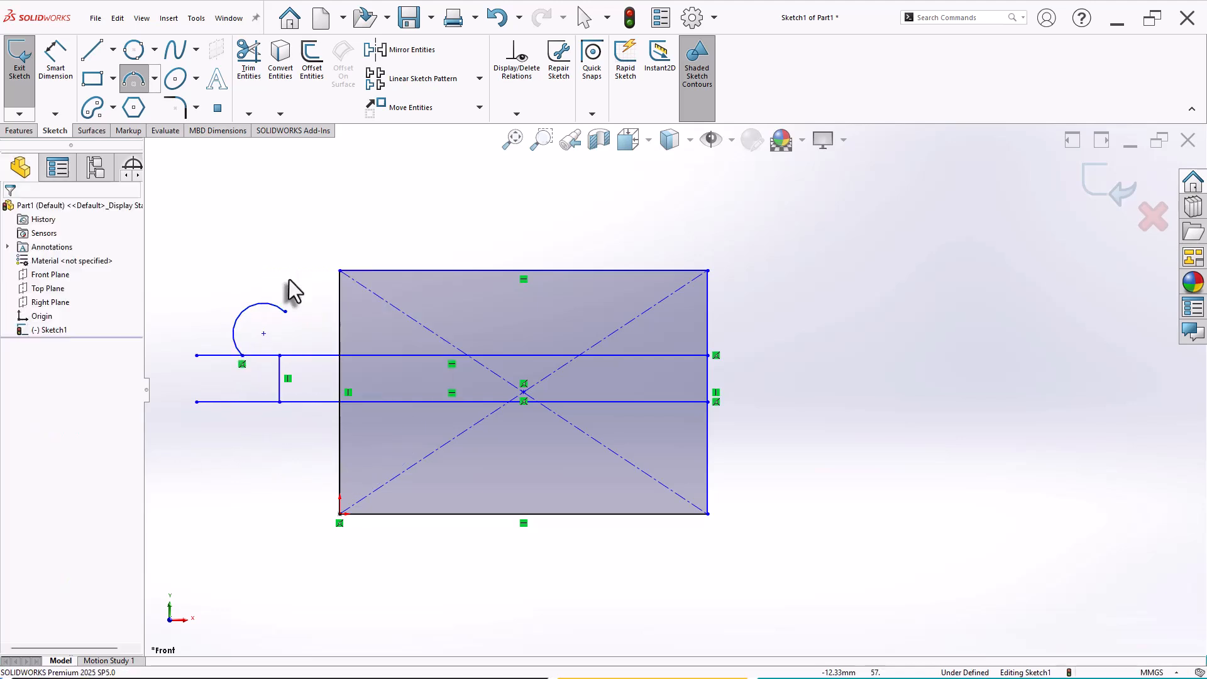
- Extend the arc's free end down to the upper horizontal line and its other end to the U's vertical line with Extend Entities
{"action": "left_click", "coordinate": [249, 55]}
{"action": "left_click", "coordinate": [255, 116]}
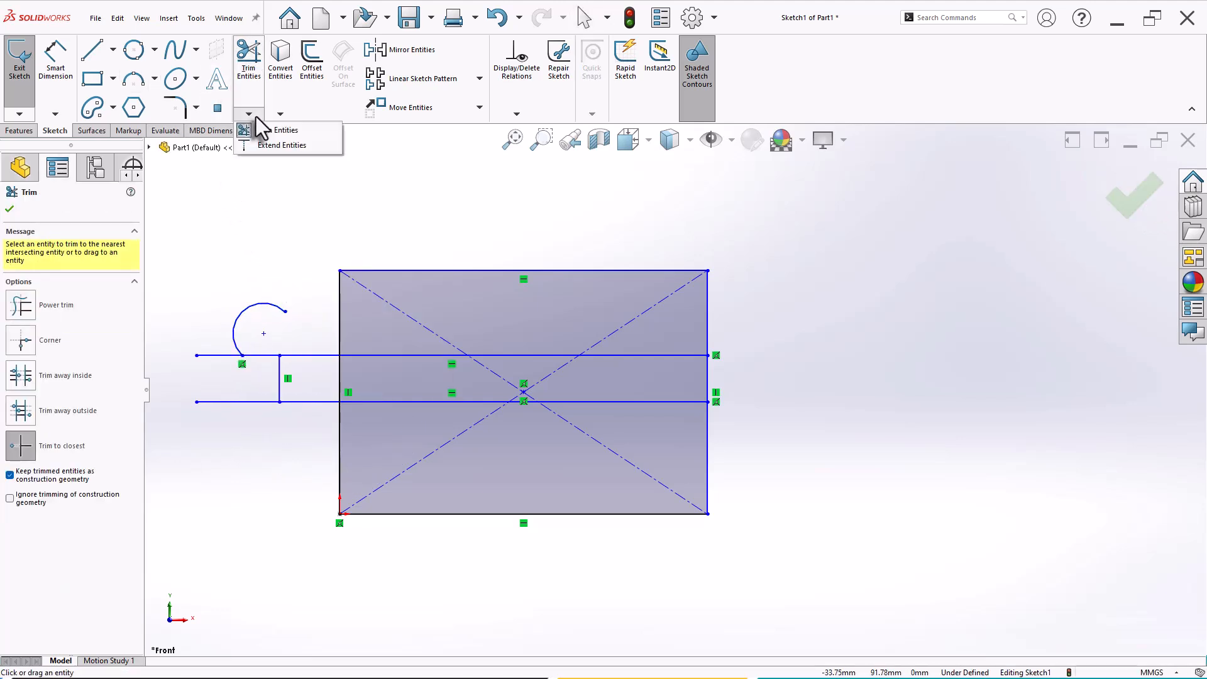
{"action": "left_click", "coordinate": [264, 149]}
{"action": "left_click", "coordinate": [277, 315]}
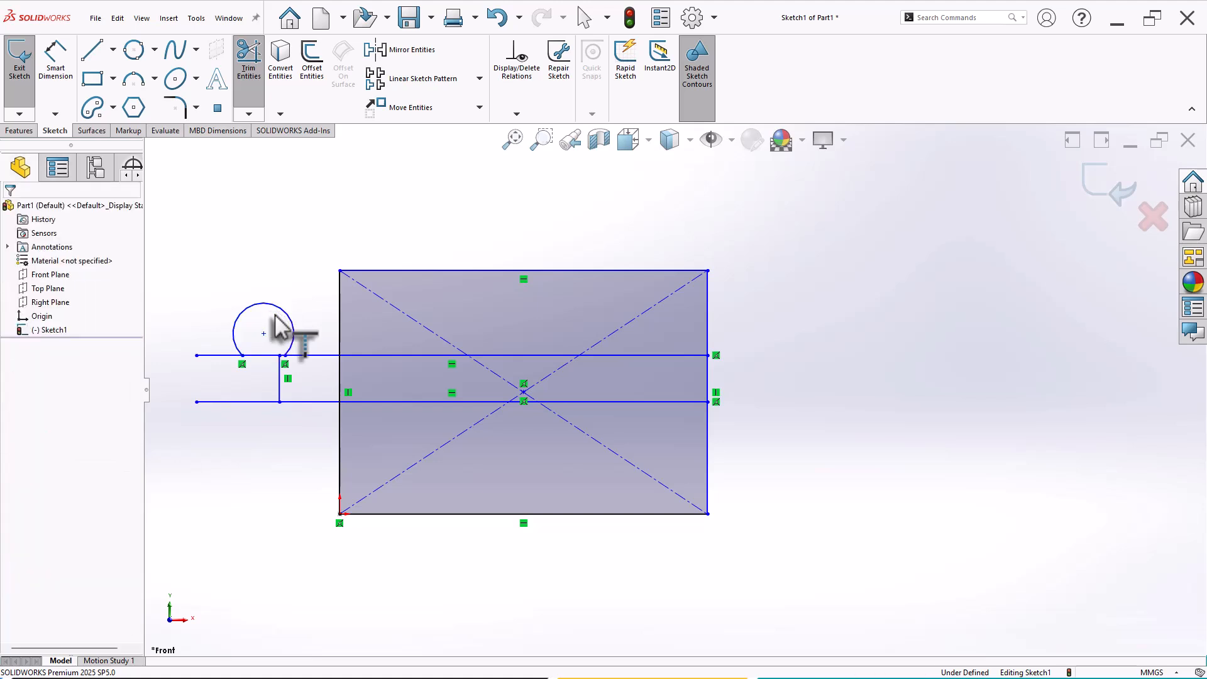
{"action": "scroll", "coordinate": [280, 359], "scroll_direction": "down", "scroll_amount": 5}
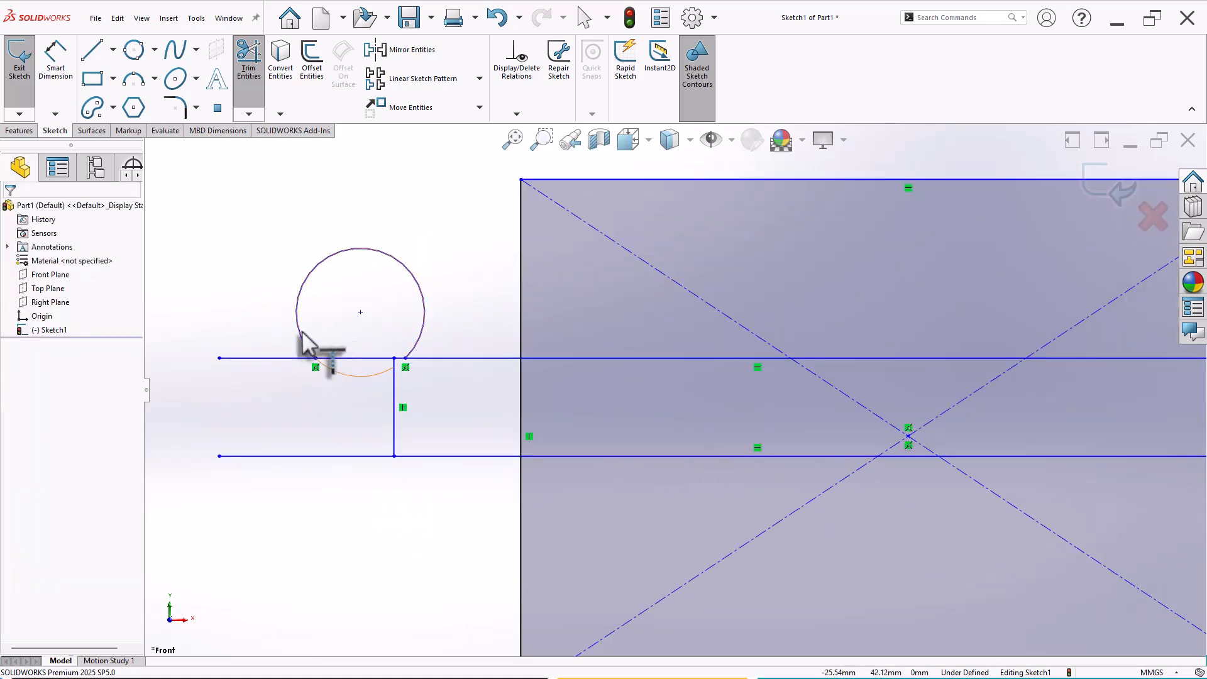
{"action": "left_click", "coordinate": [310, 342]}
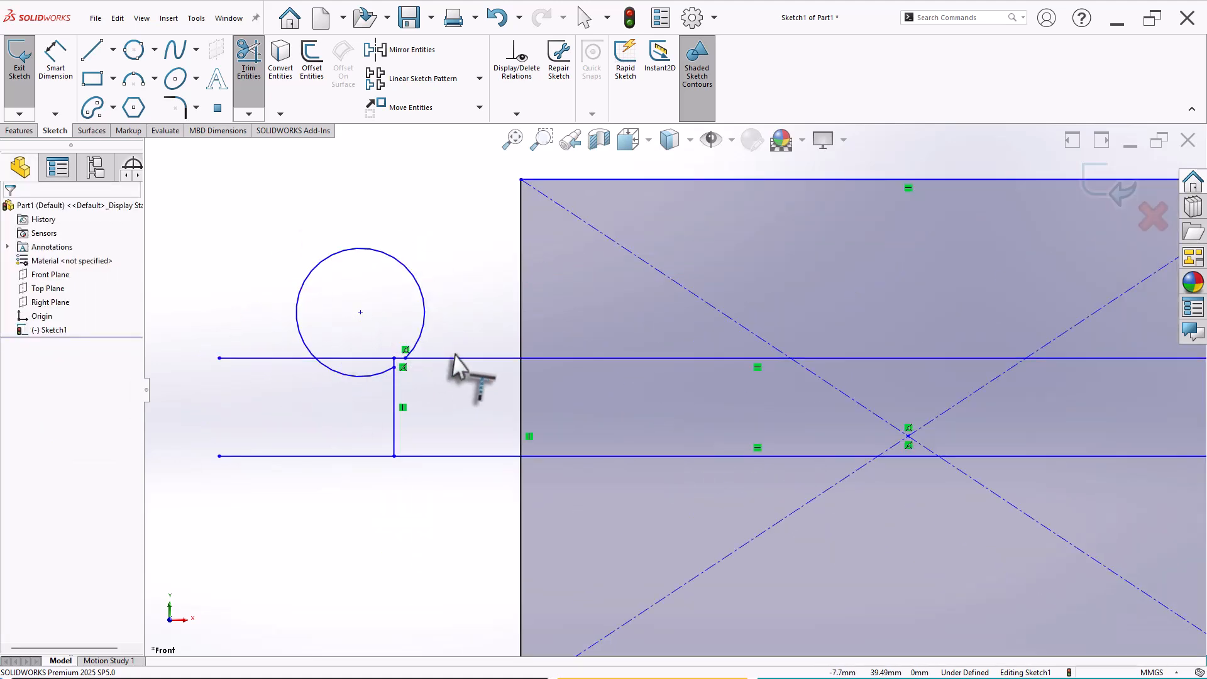
{"action": "scroll", "coordinate": [681, 393], "scroll_direction": "up", "scroll_amount": 4}
{"action": "scroll", "coordinate": [1056, 415], "scroll_direction": "down", "scroll_amount": 3}
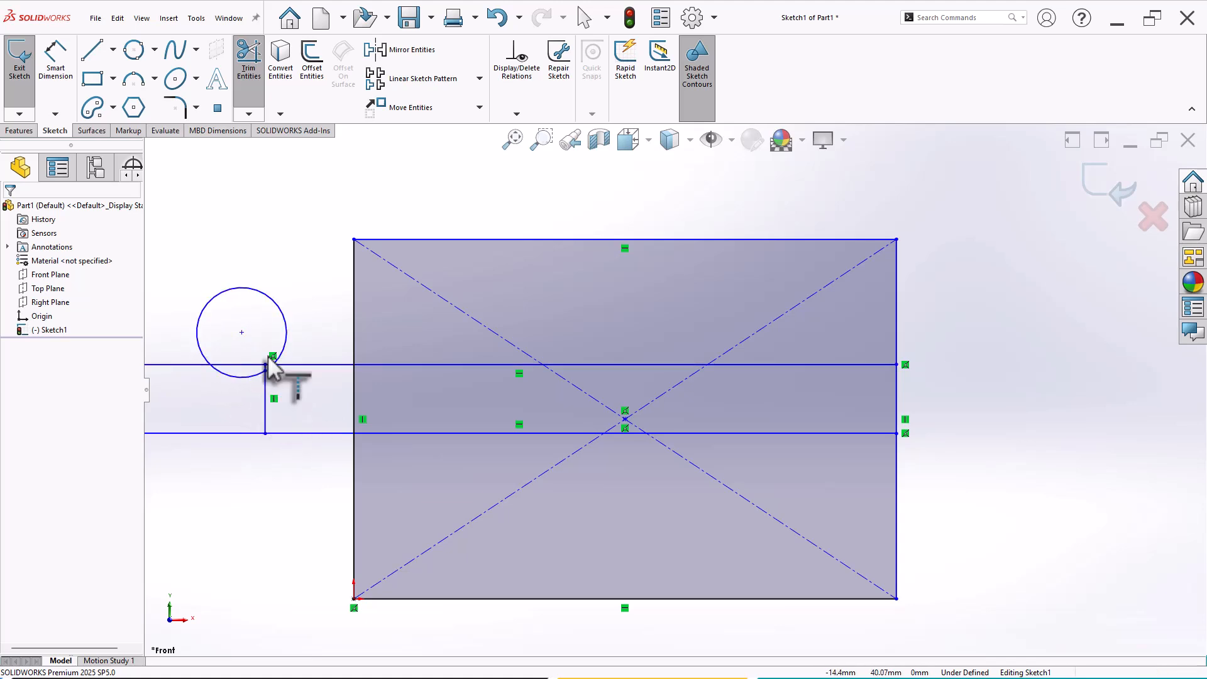
{"action": "scroll", "coordinate": [497, 426], "scroll_direction": "up", "scroll_amount": 2}
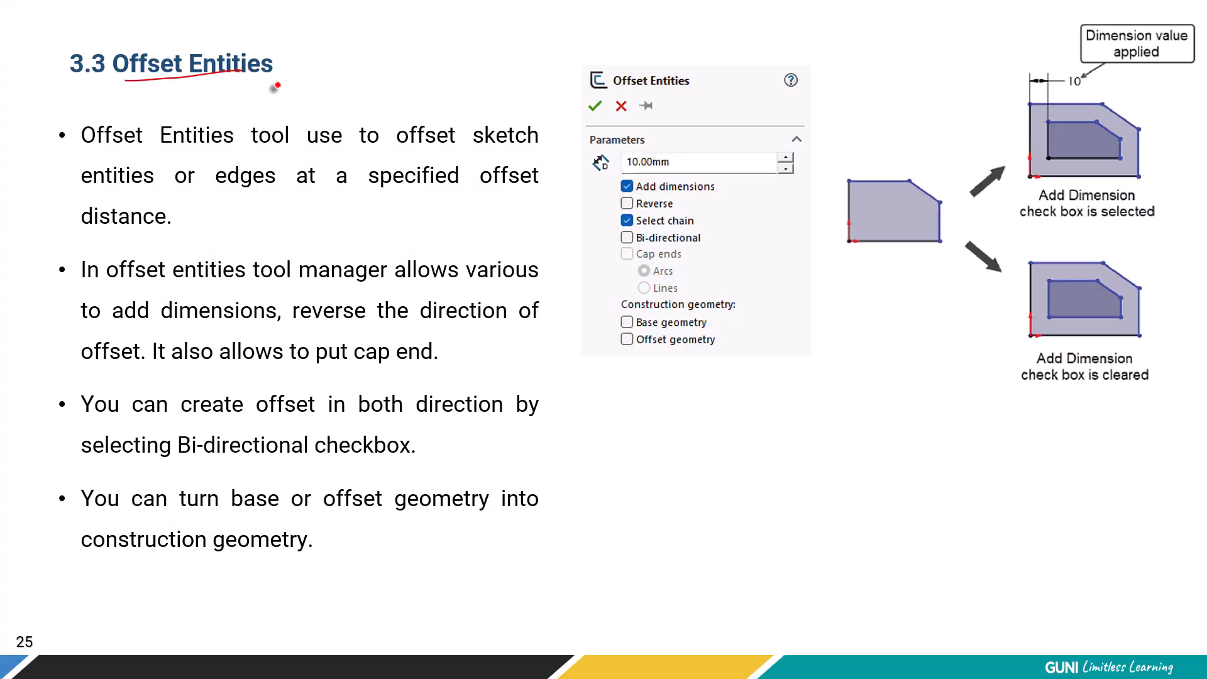
{"action": "left_click", "coordinate": [213, 74]}
{"action": "key", "text": "ctrl+p"}
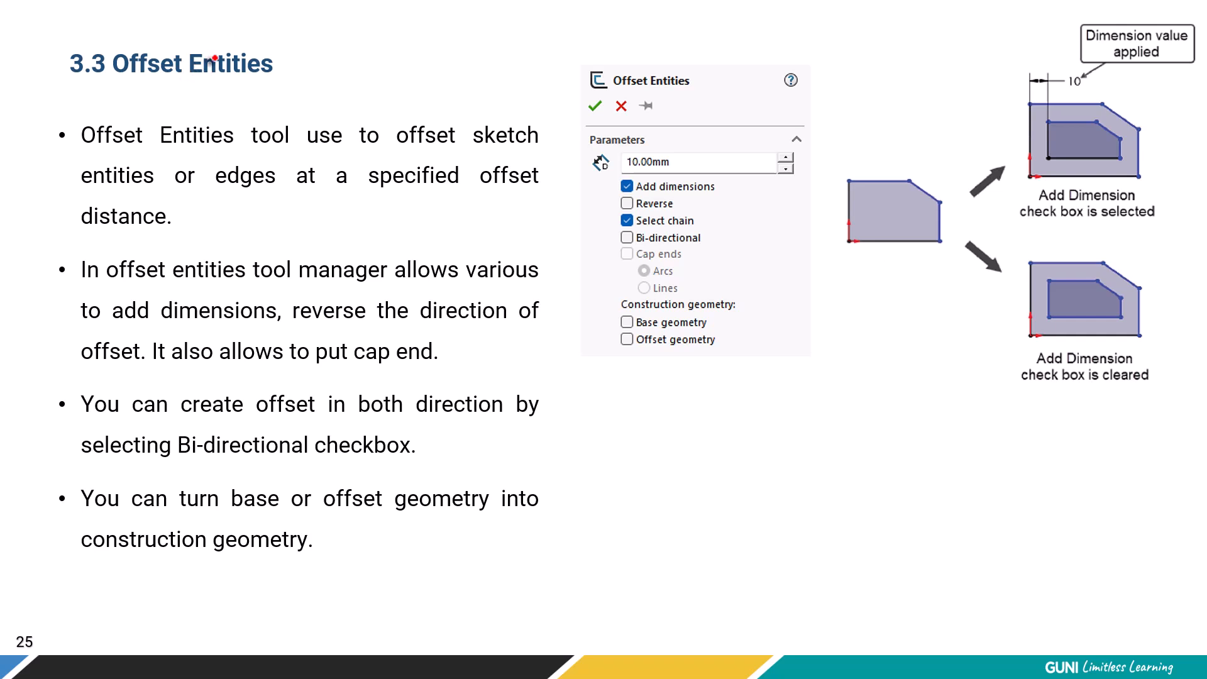
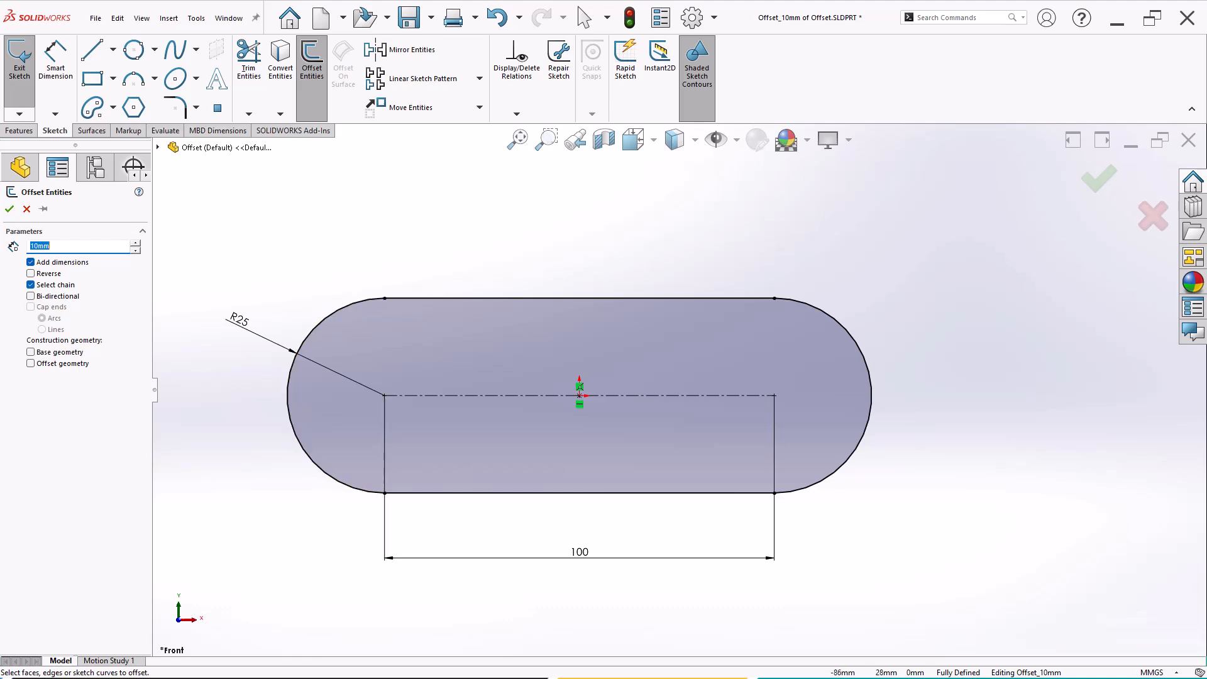
- Try a reversed 10 mm offset inside the slot outline with its dimension placed above the slot, and undo the offset
{"action": "left_click", "coordinate": [338, 309]}
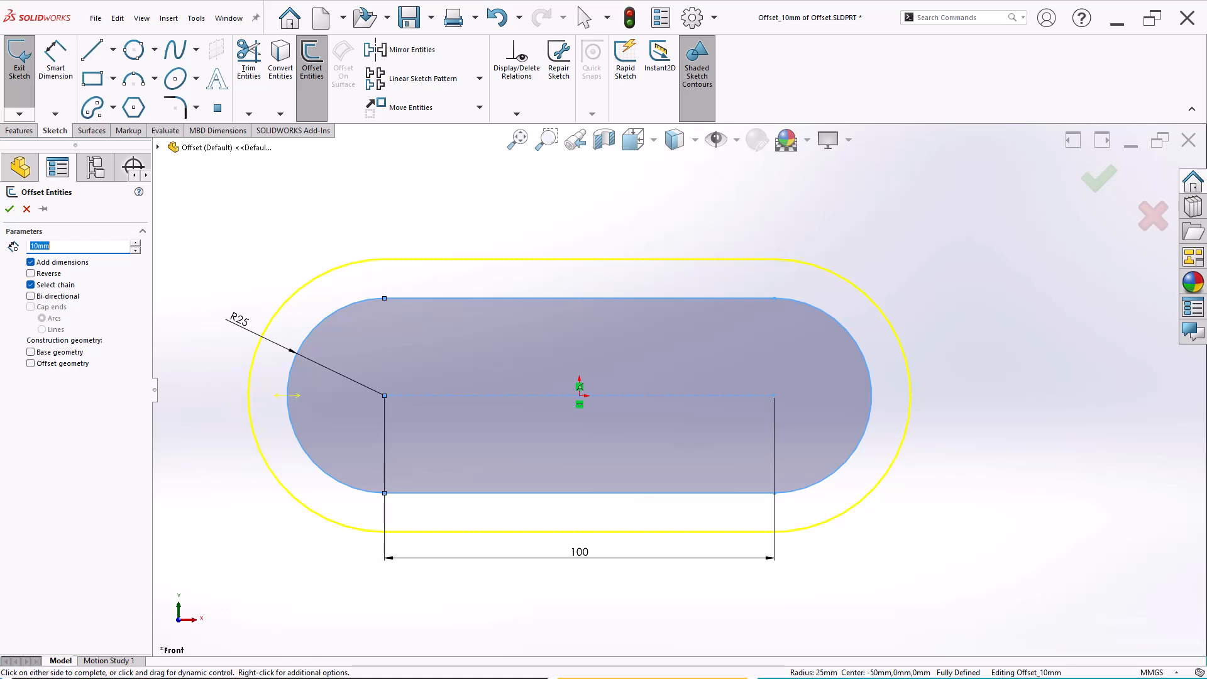
{"action": "left_click", "coordinate": [30, 274]}
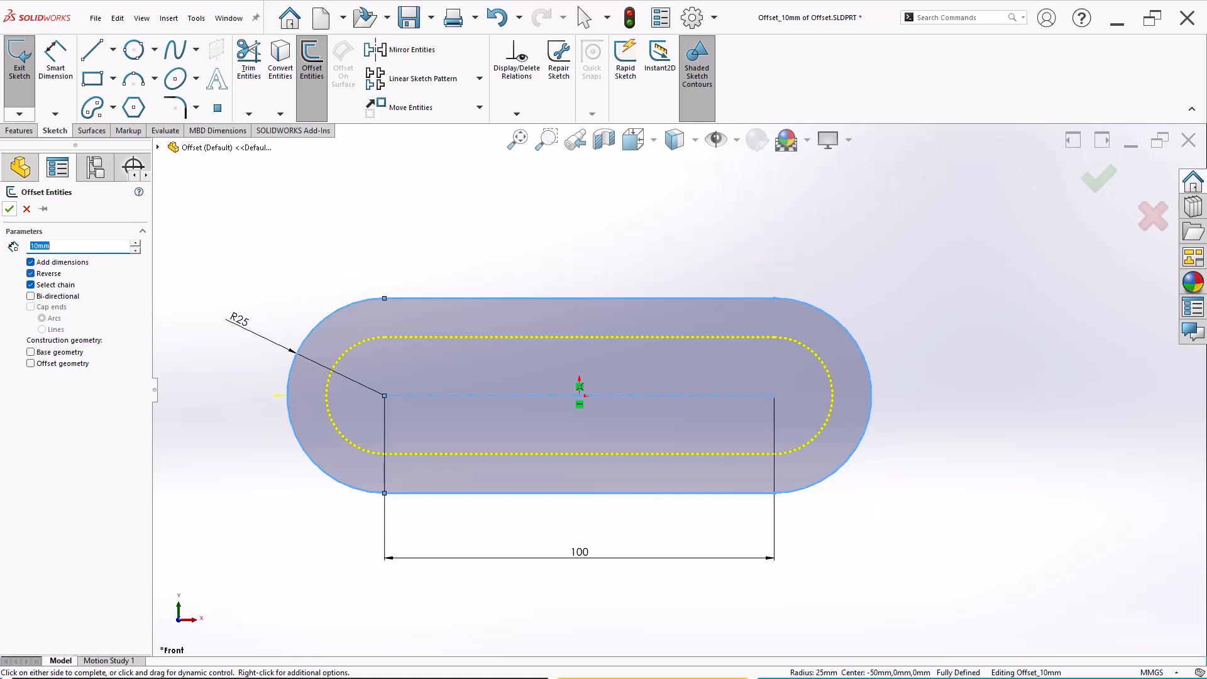
{"action": "key", "text": "Return"}
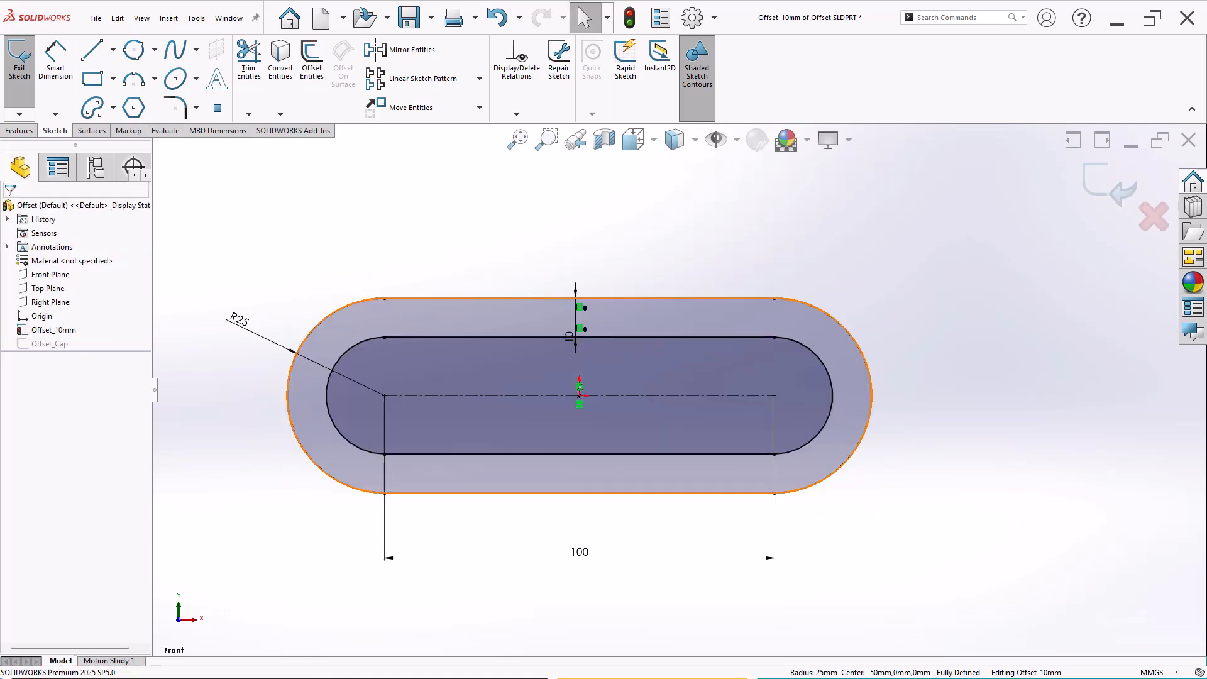
{"action": "left_click_drag", "start_coordinate": [569, 337], "coordinate": [562, 241]}
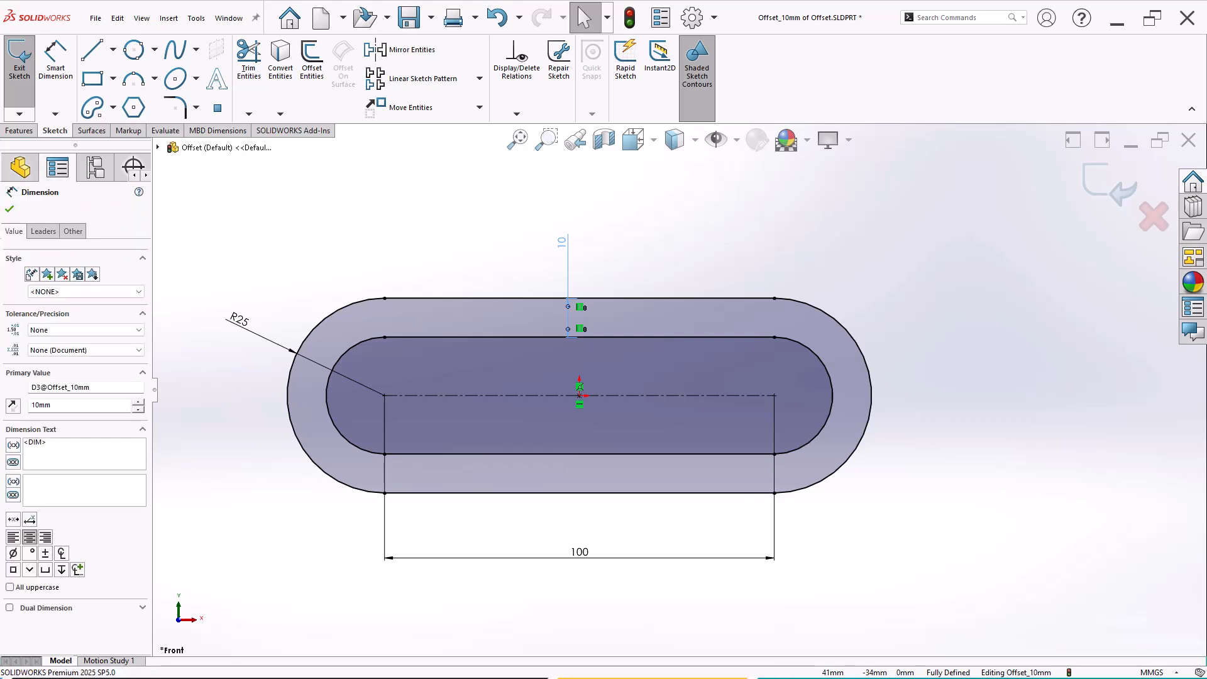
{"action": "middle_click_drag", "start_coordinate": [891, 465], "coordinate": [858, 503]}
{"action": "key", "text": "Escape"}
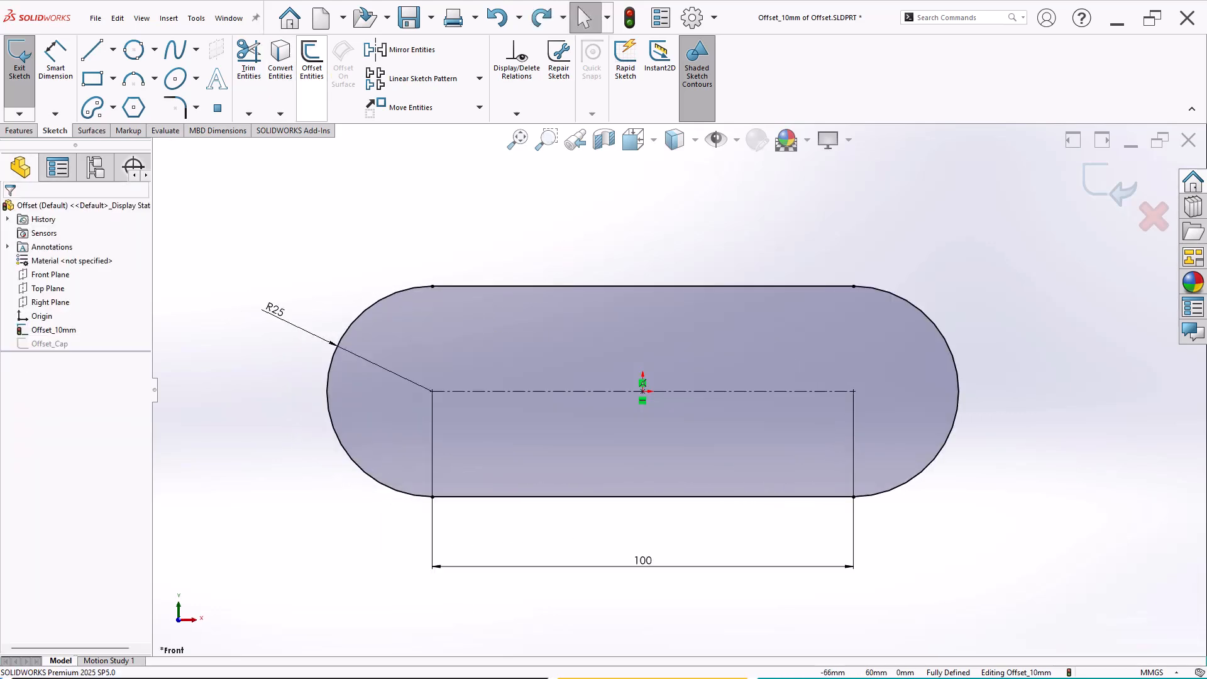
- Try a bi-directional 8 mm offset of the slot outline, and undo it
{"action": "left_click", "coordinate": [312, 64]}
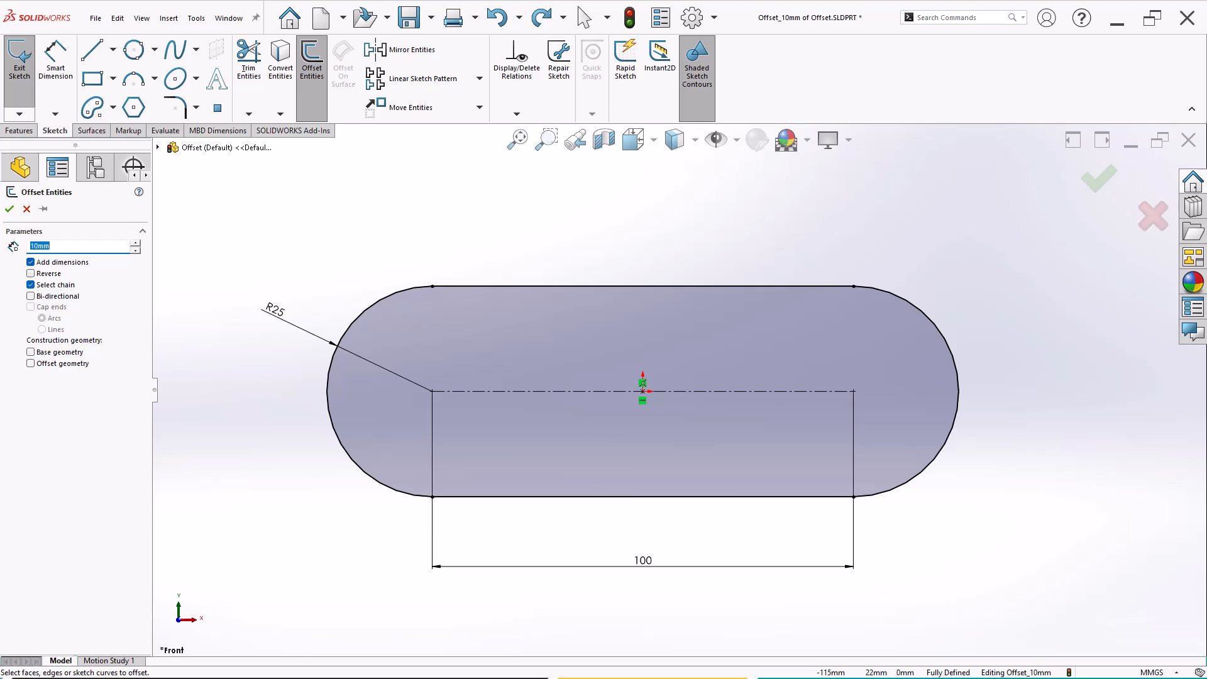
{"action": "left_click", "coordinate": [31, 296]}
{"action": "double_click", "coordinate": [41, 247]}
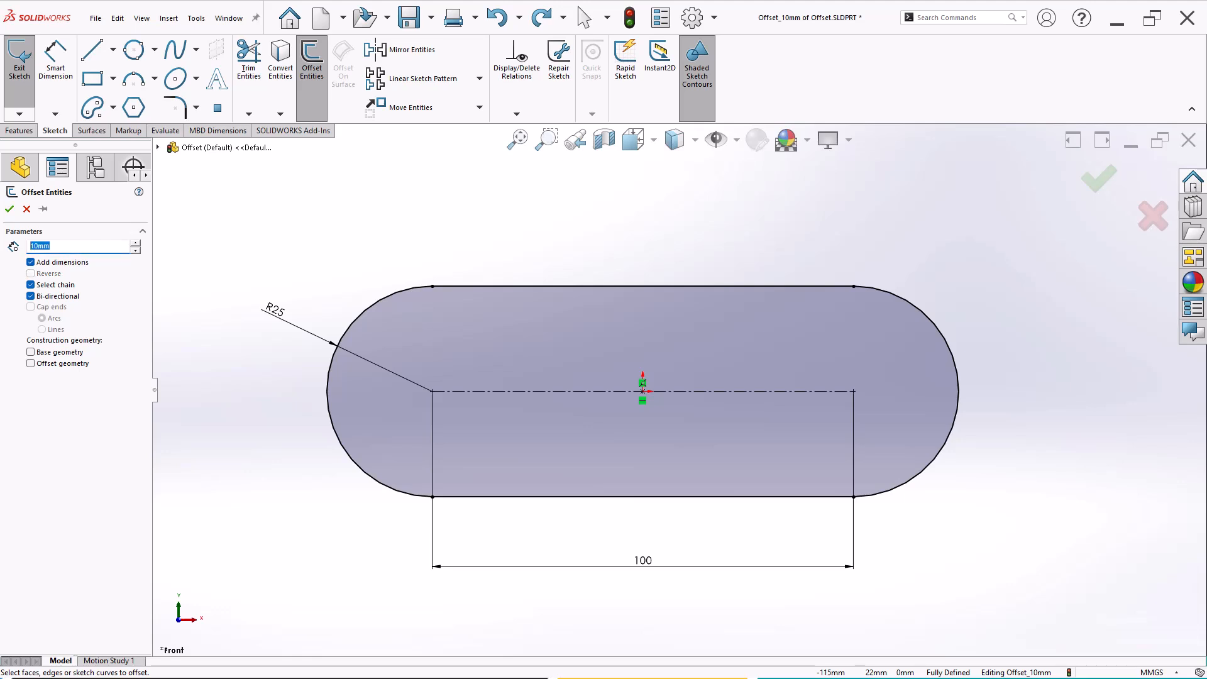
{"action": "type", "text": "8"}
{"action": "key", "text": "Return"}
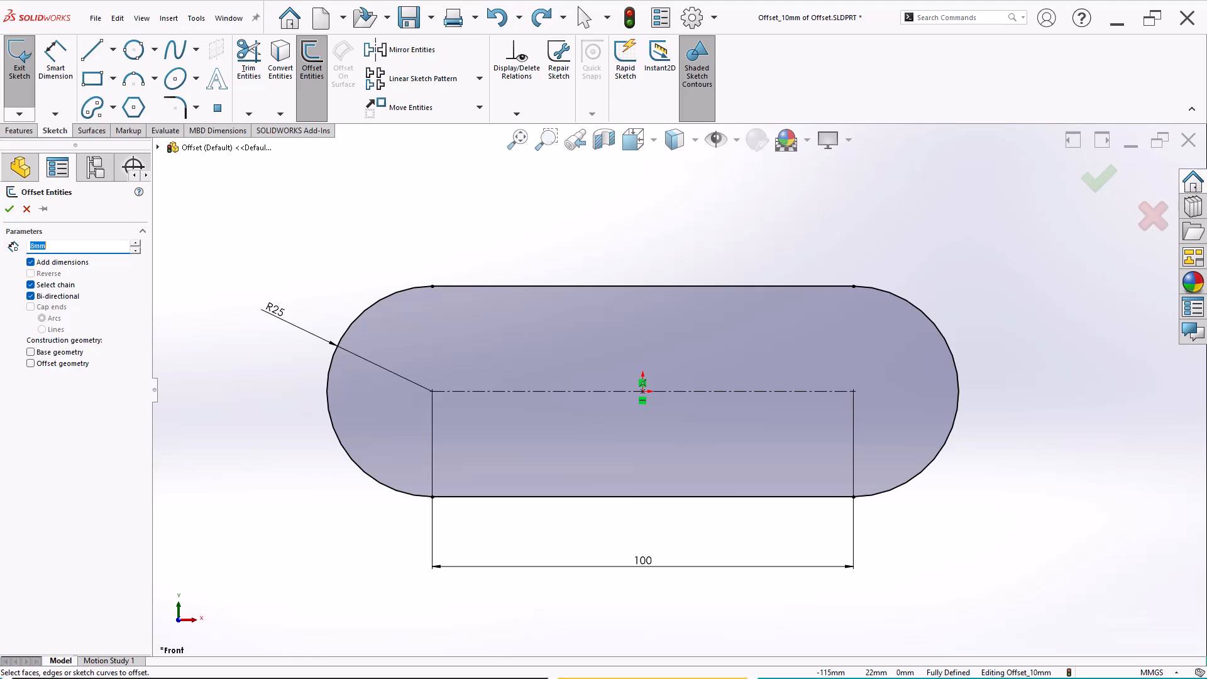
{"action": "left_click", "coordinate": [328, 378]}
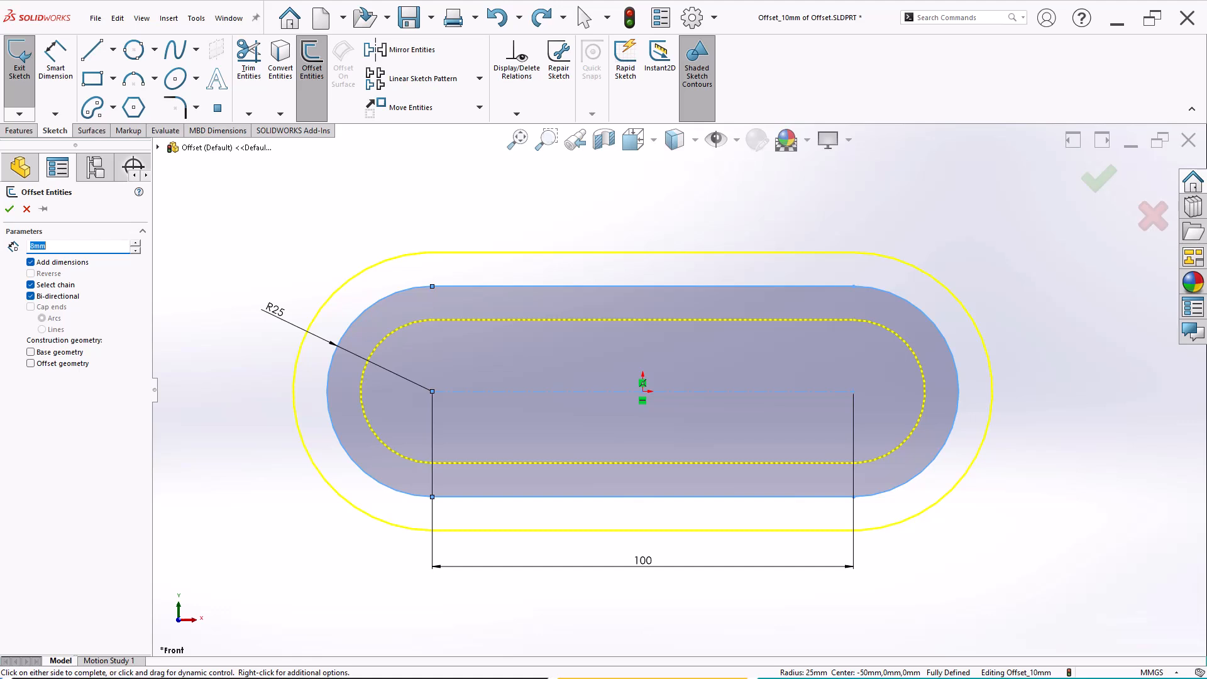
{"action": "left_click", "coordinate": [1099, 179]}
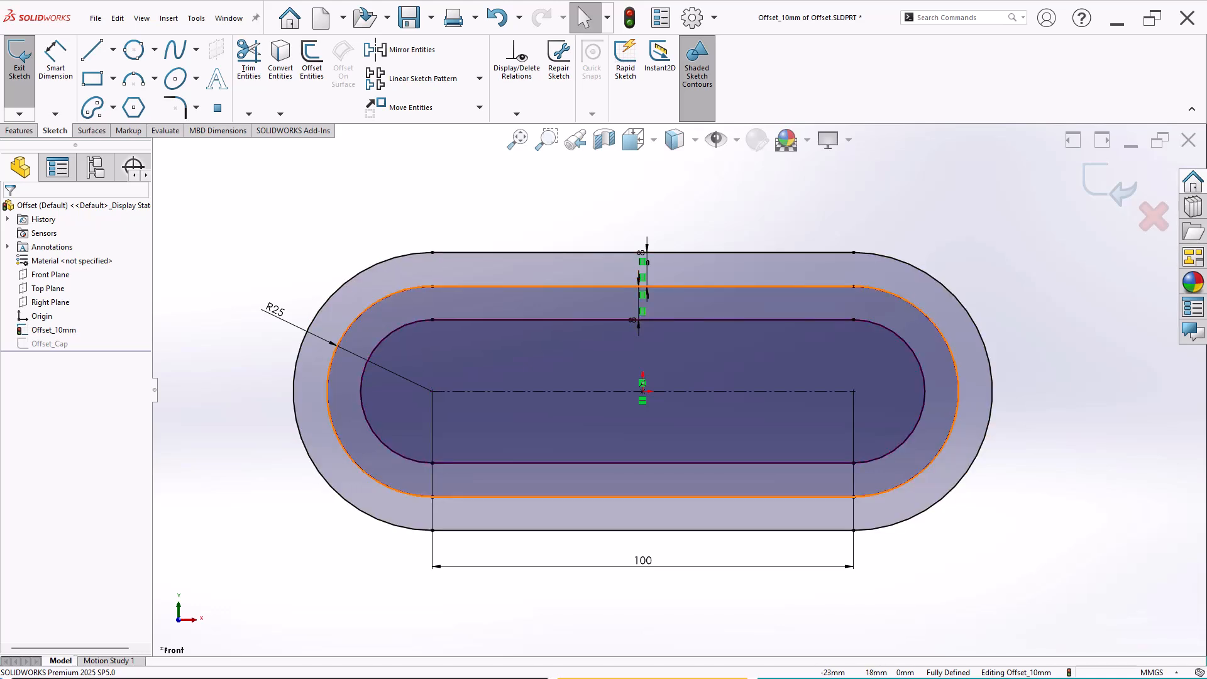
{"action": "key", "text": "ctrl+z"}
- Offset the slot outline 8 mm outward in one direction only, converting the base geometry to construction geometry
{"action": "left_click", "coordinate": [312, 59]}
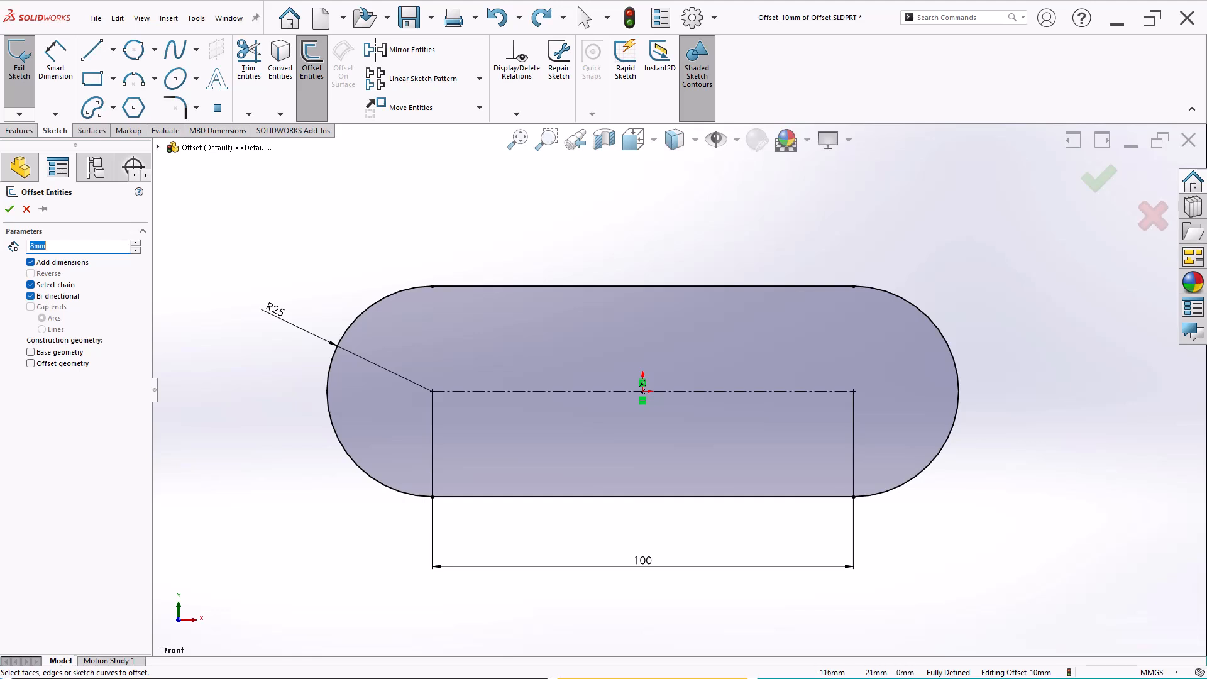
{"action": "left_click", "coordinate": [30, 295]}
{"action": "left_click", "coordinate": [30, 352]}
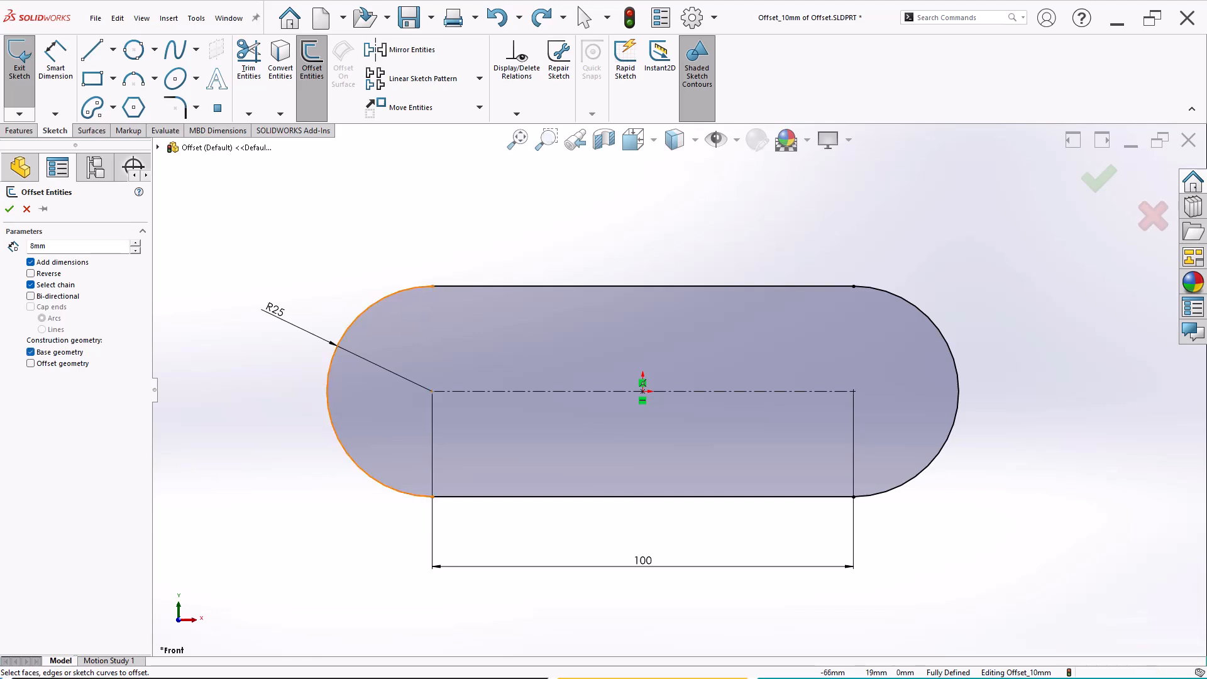
{"action": "left_click", "coordinate": [328, 404]}
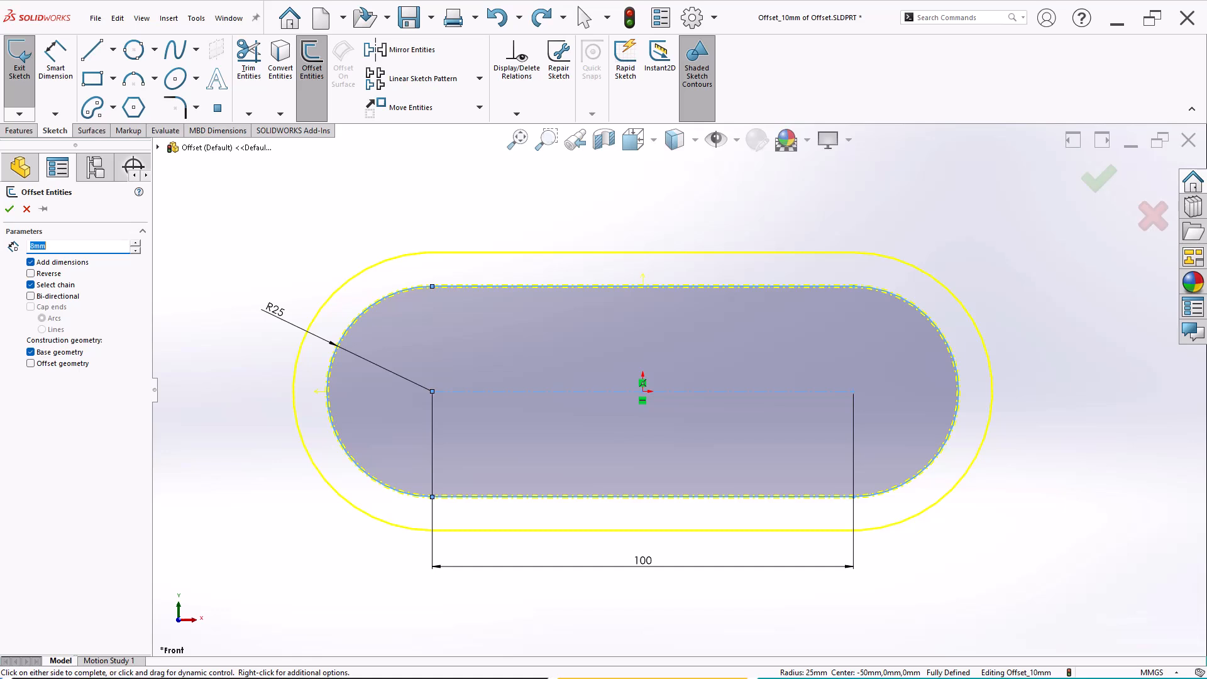
{"action": "left_click", "coordinate": [1099, 179]}
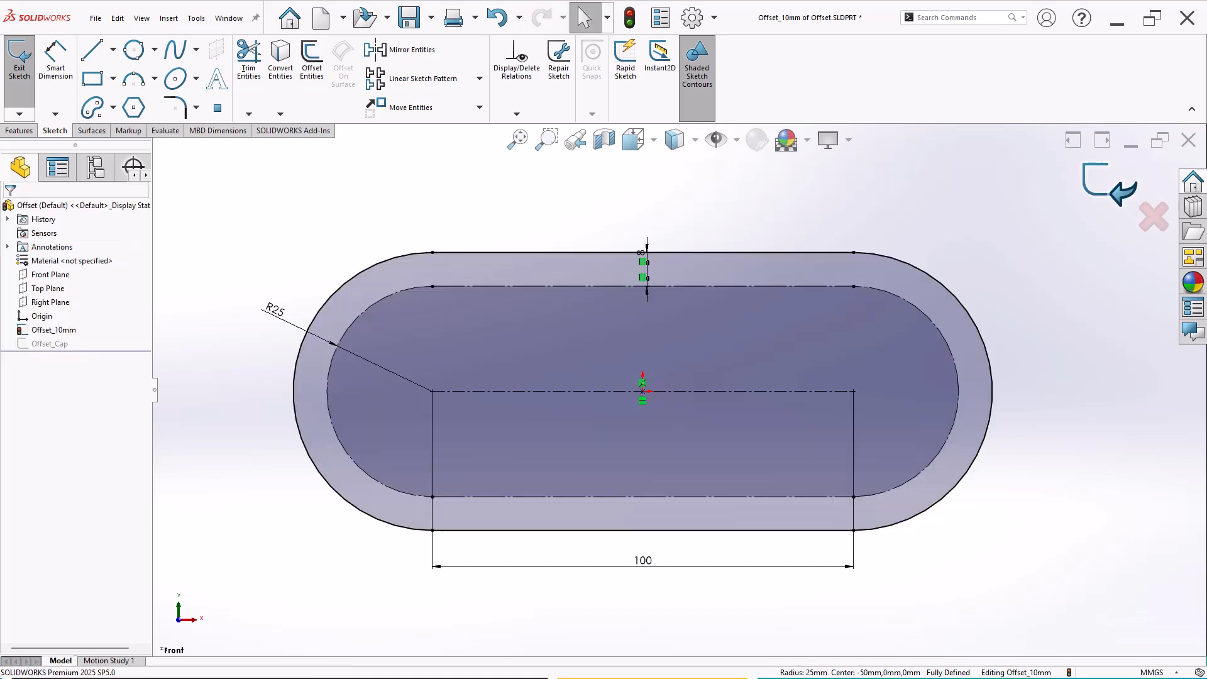
{"action": "scroll", "coordinate": [467, 294], "scroll_direction": "down", "scroll_amount": 2}
{"action": "scroll", "coordinate": [680, 390], "scroll_direction": "up", "scroll_amount": 2}
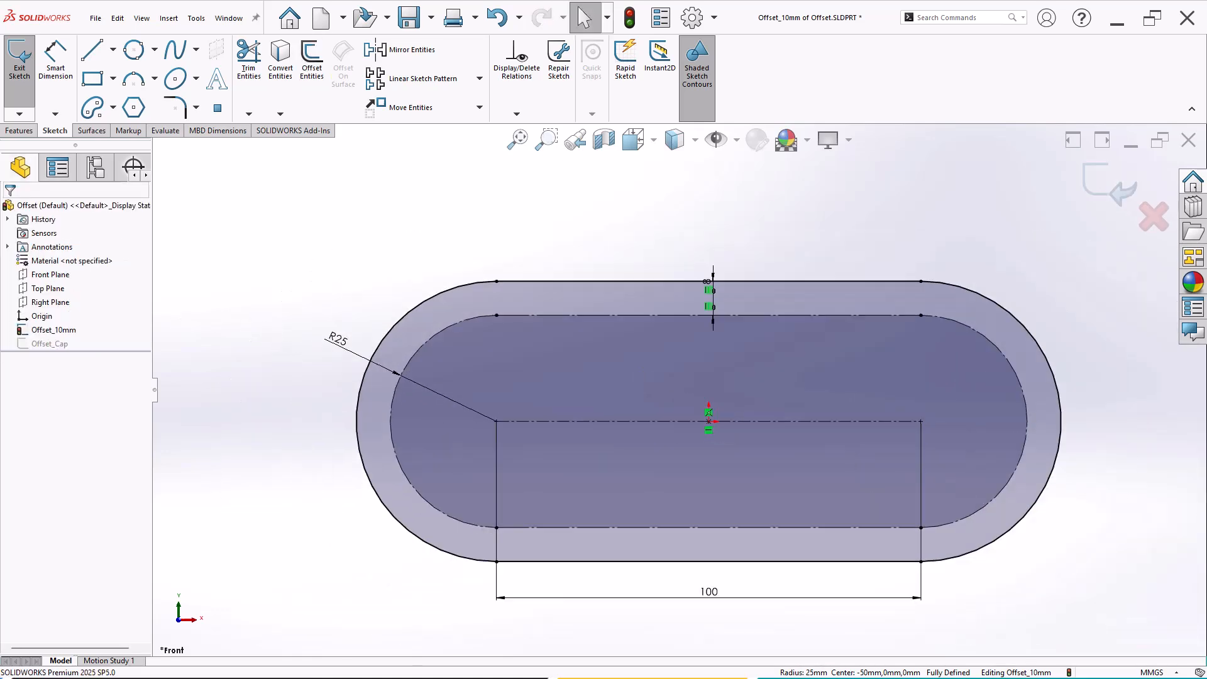
- Hide the Offset_10mm sketch and open the Offset_Cap sketch for editing
{"action": "left_click", "coordinate": [53, 330]}
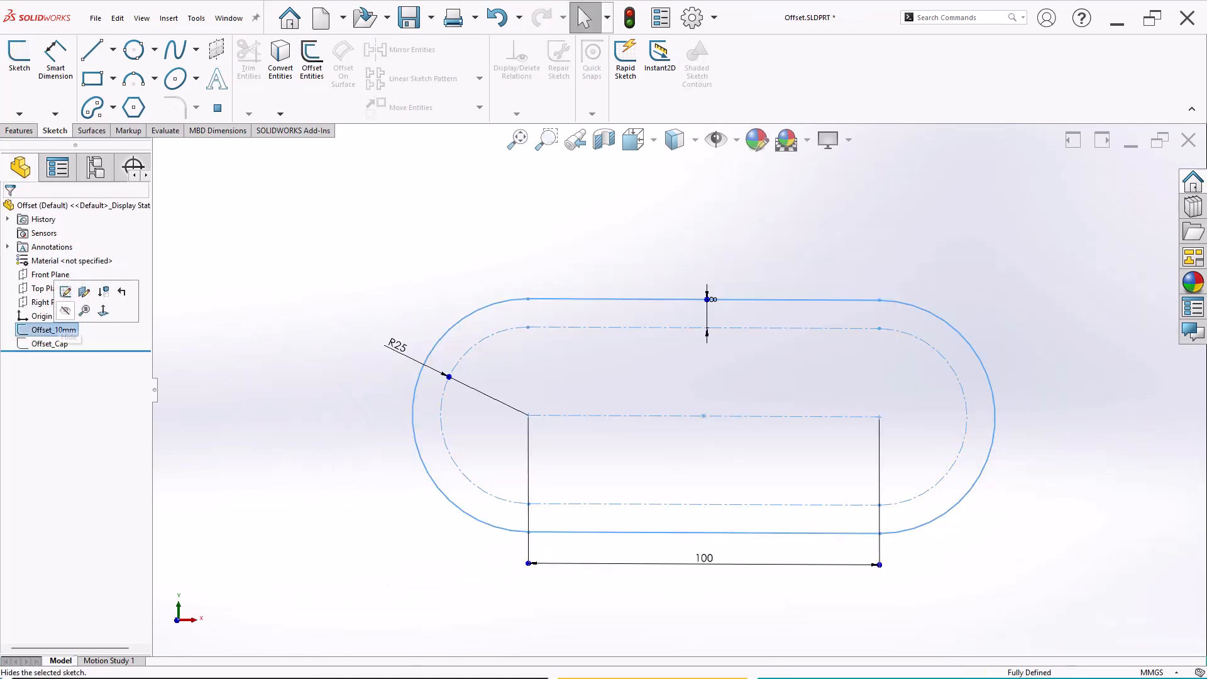
{"action": "left_click", "coordinate": [65, 310]}
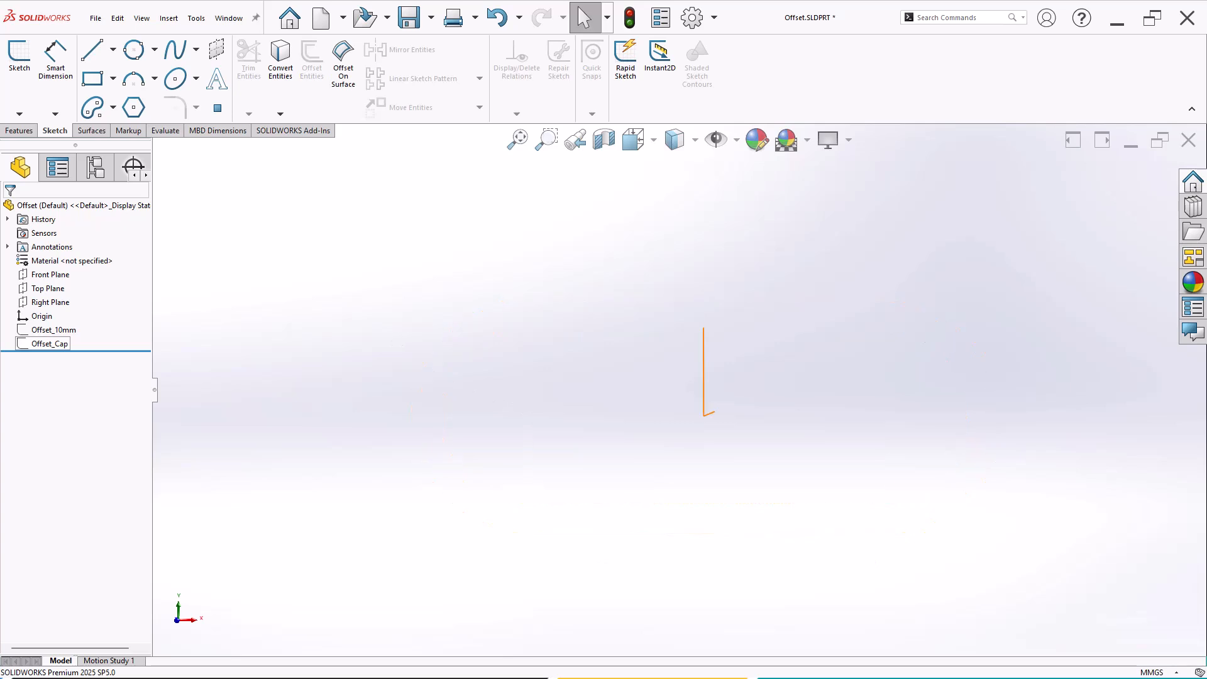
{"action": "left_click", "coordinate": [53, 344]}
{"action": "left_click", "coordinate": [72, 326]}
{"action": "left_click", "coordinate": [50, 344]}
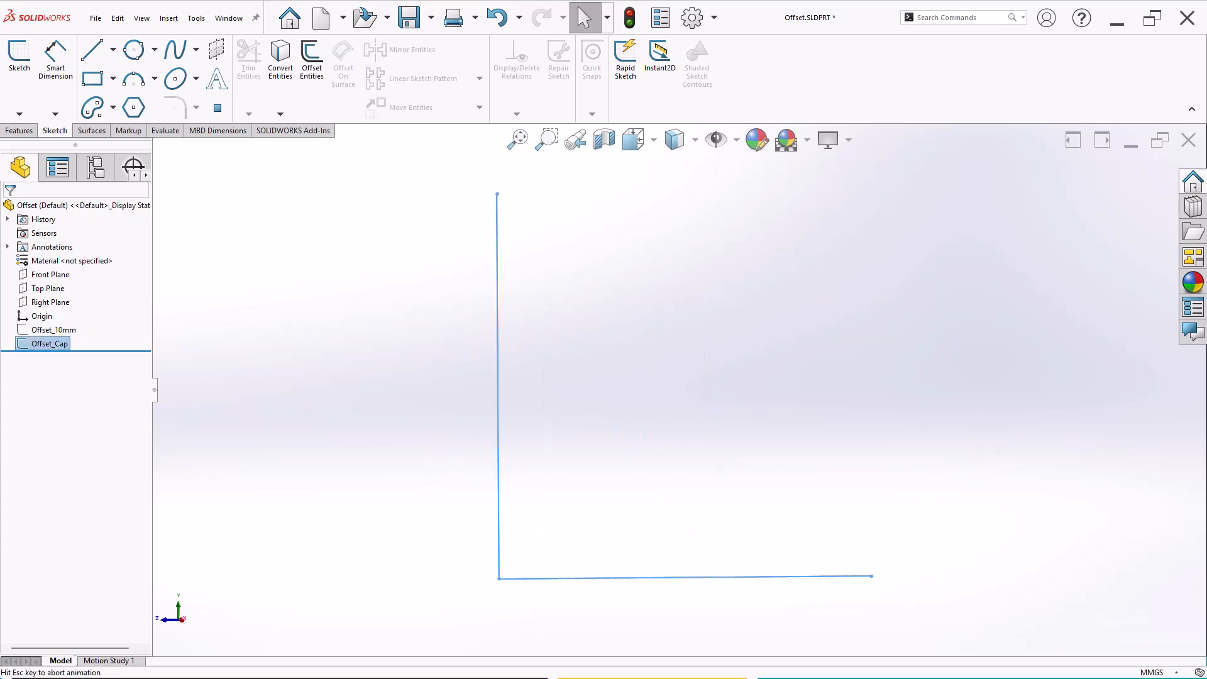
{"action": "scroll", "coordinate": [880, 391], "scroll_direction": "up", "scroll_amount": 4}
{"action": "scroll", "coordinate": [880, 391], "scroll_direction": "down", "scroll_amount": 1}
{"action": "scroll", "coordinate": [901, 403], "scroll_direction": "down", "scroll_amount": 1}
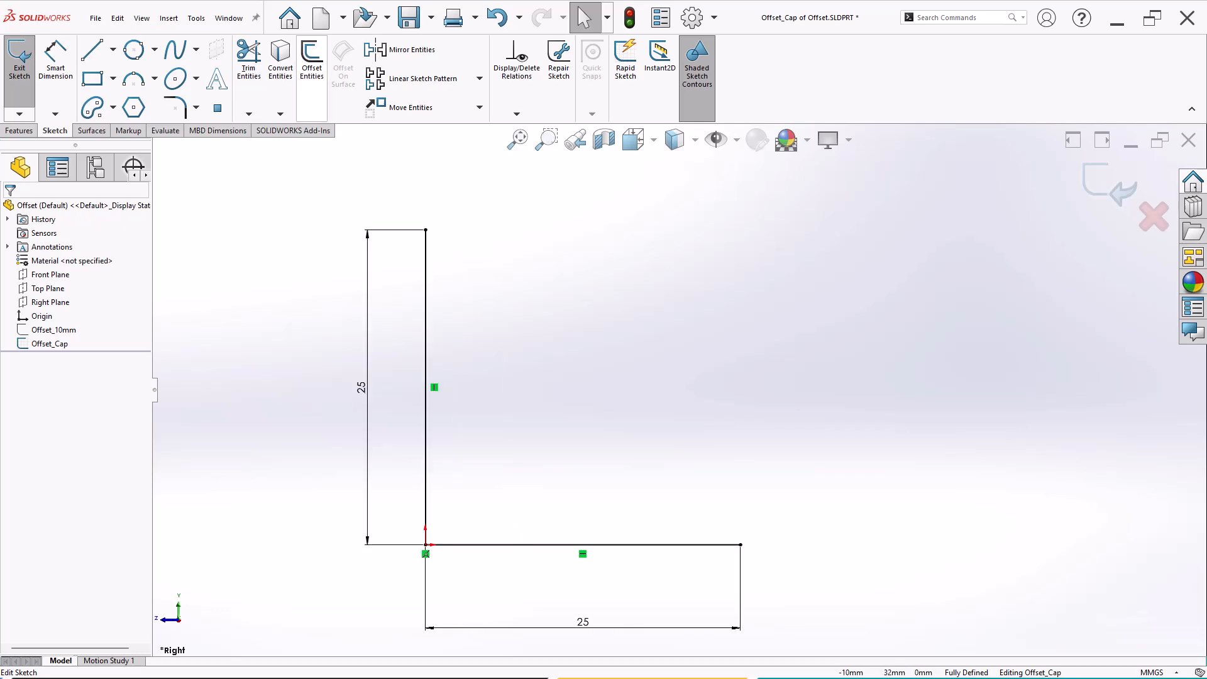
- Try a 10 mm inward offset of the L-shaped lines with base construction geometry, switching cap ends between arcs and lines, and undo the arc-capped result
{"action": "left_click", "coordinate": [311, 60]}
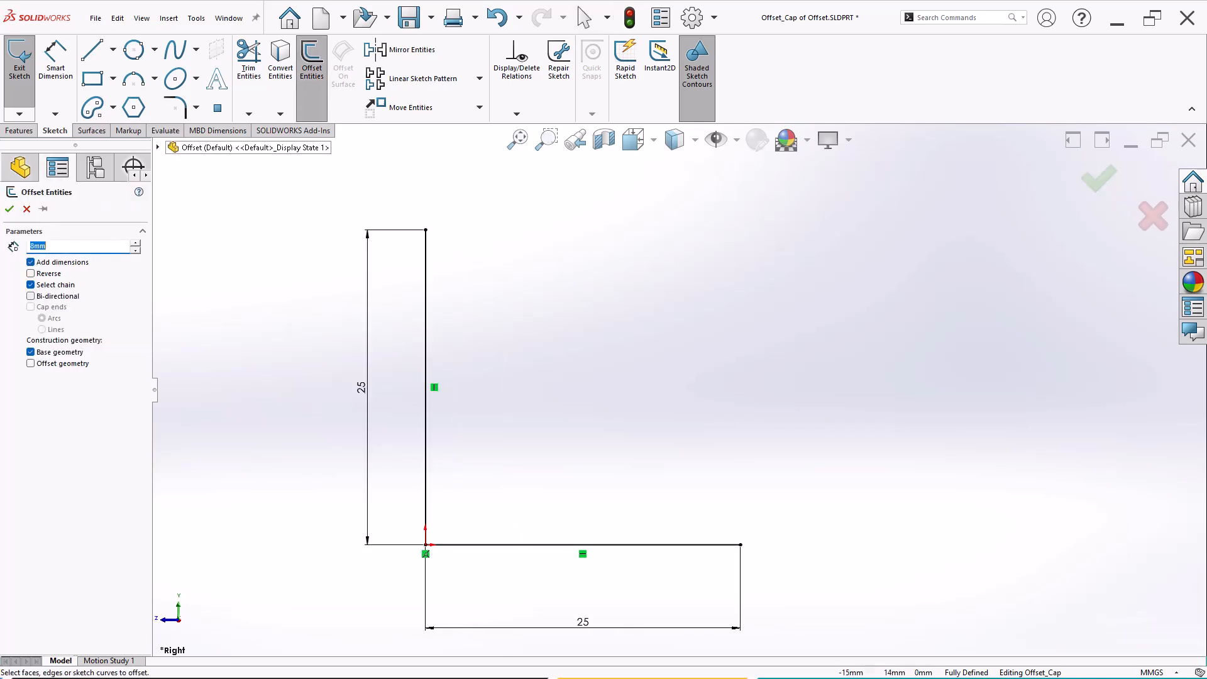
{"action": "type", "text": "10"}
{"action": "key", "text": "Return"}
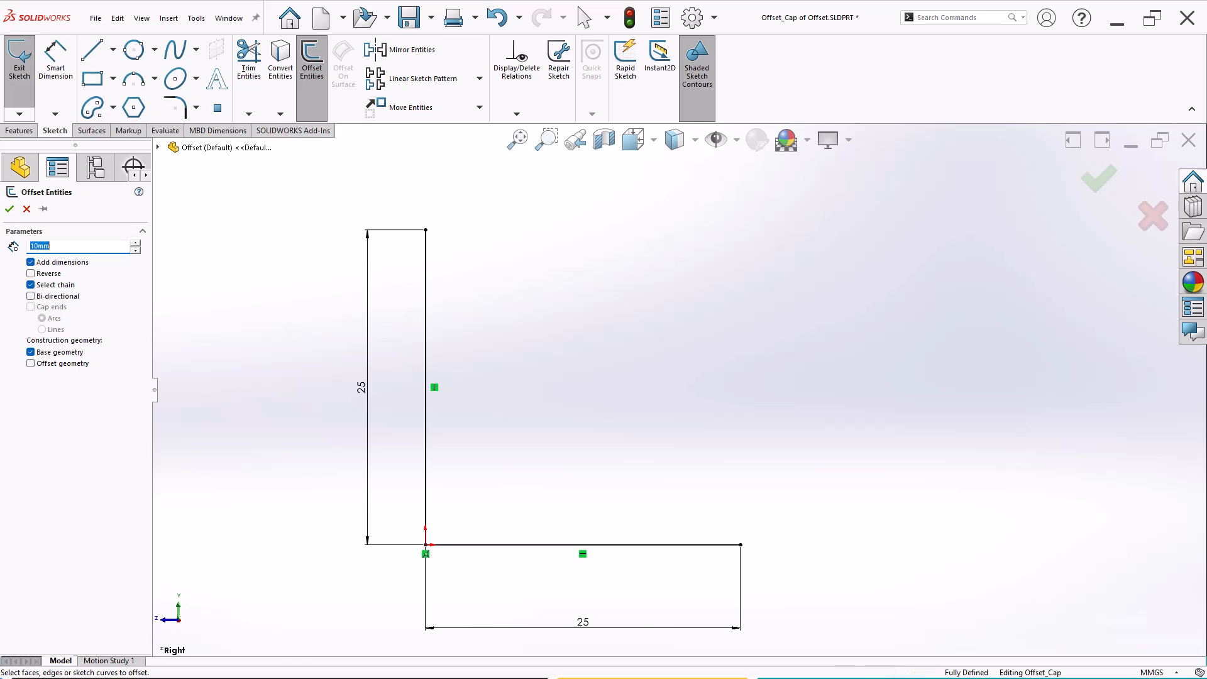
{"action": "left_click", "coordinate": [426, 355]}
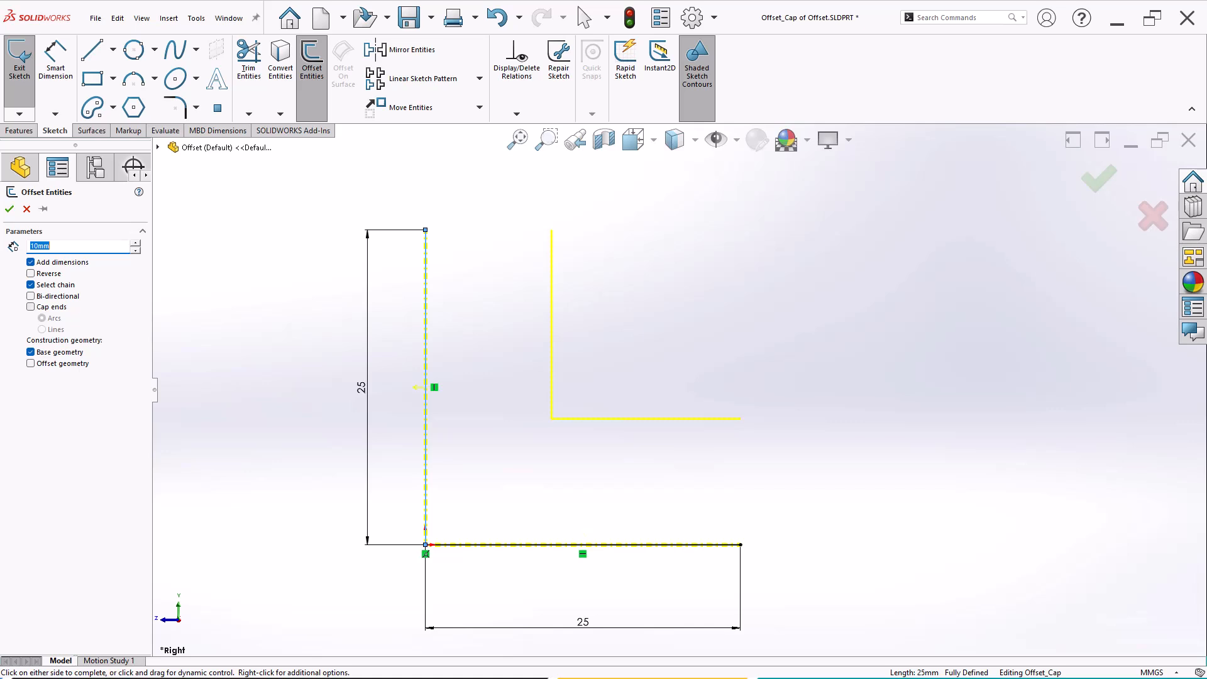
{"action": "left_click", "coordinate": [31, 306]}
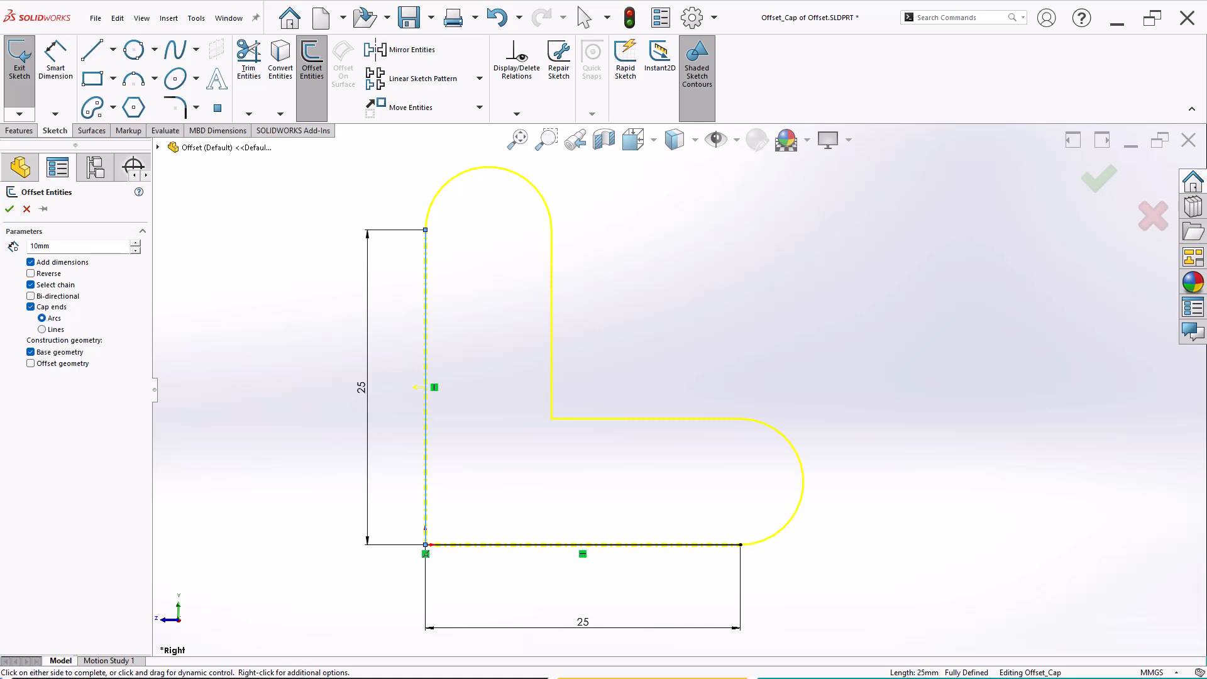
{"action": "left_click", "coordinate": [42, 330]}
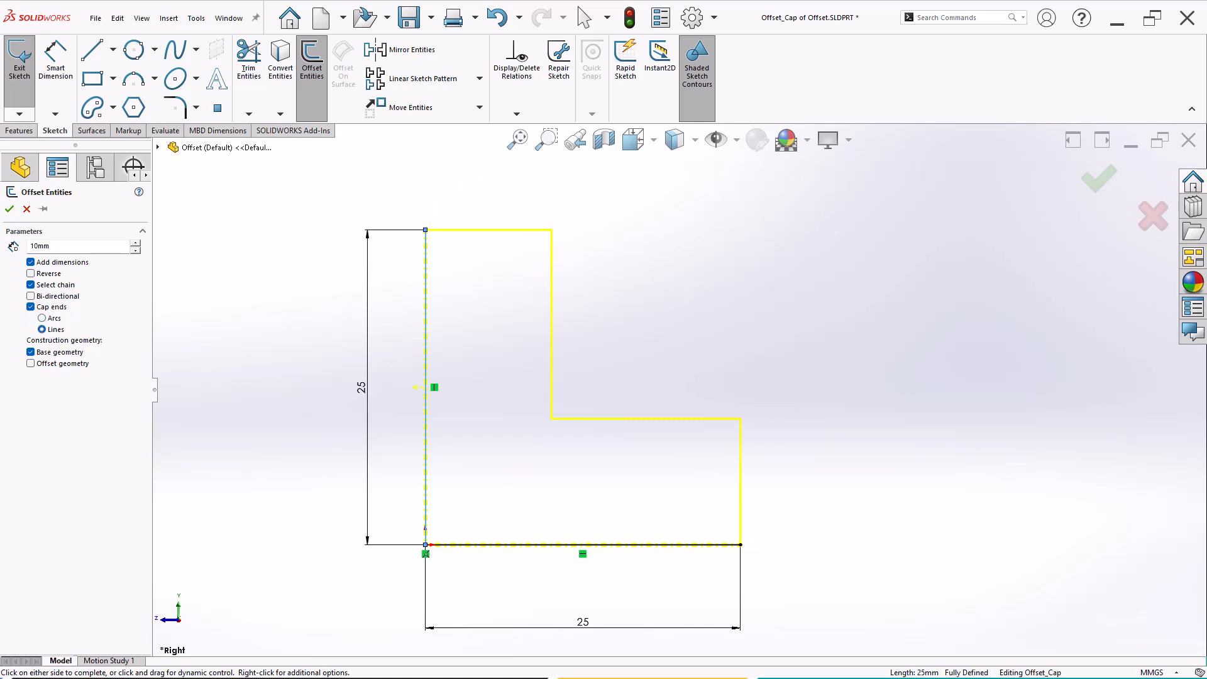
{"action": "left_click", "coordinate": [41, 318]}
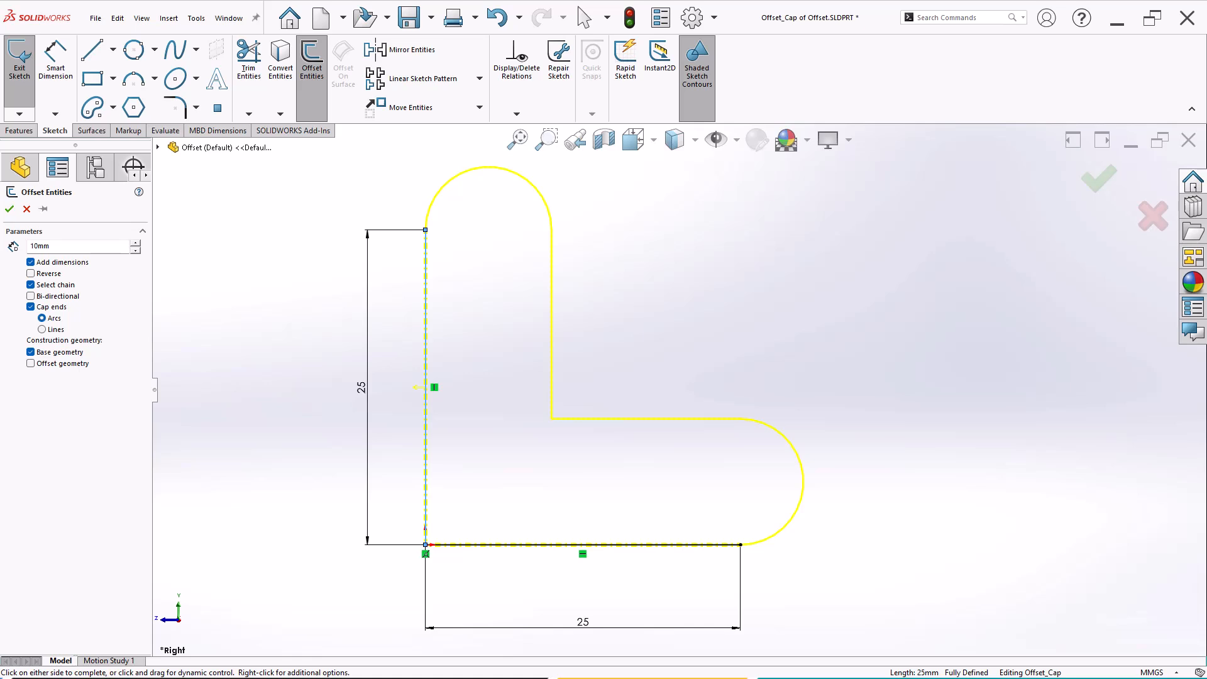
{"action": "left_click", "coordinate": [10, 208]}
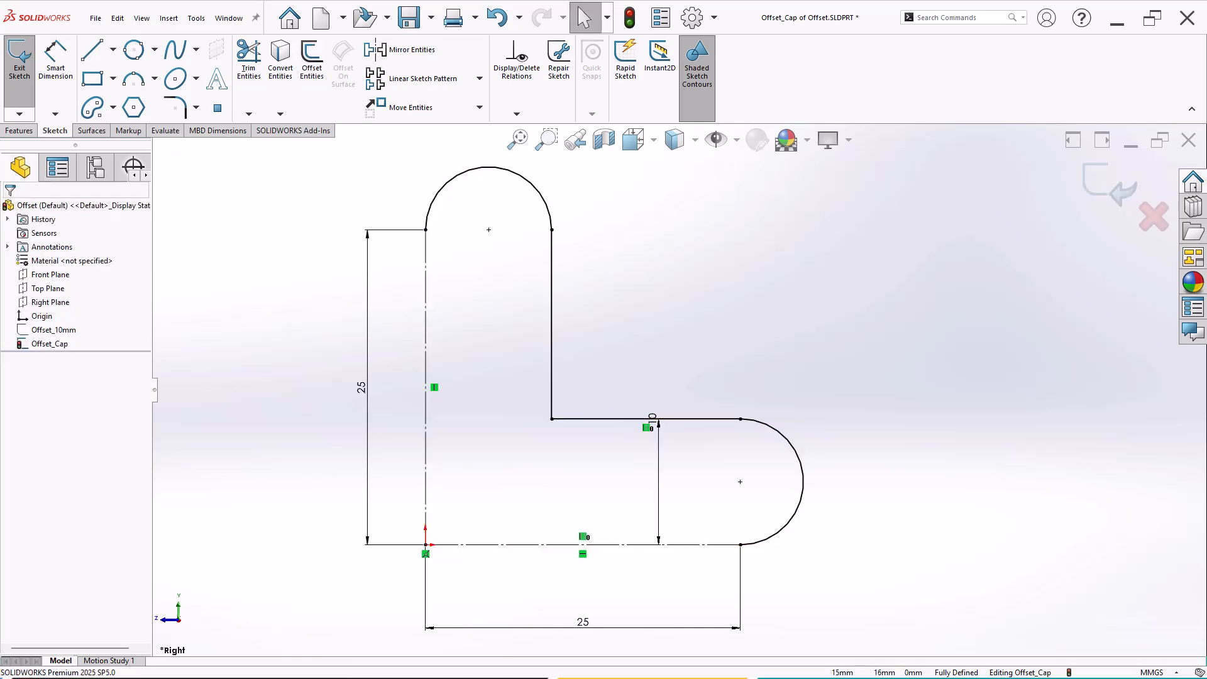
{"action": "key", "text": "ctrl+z"}
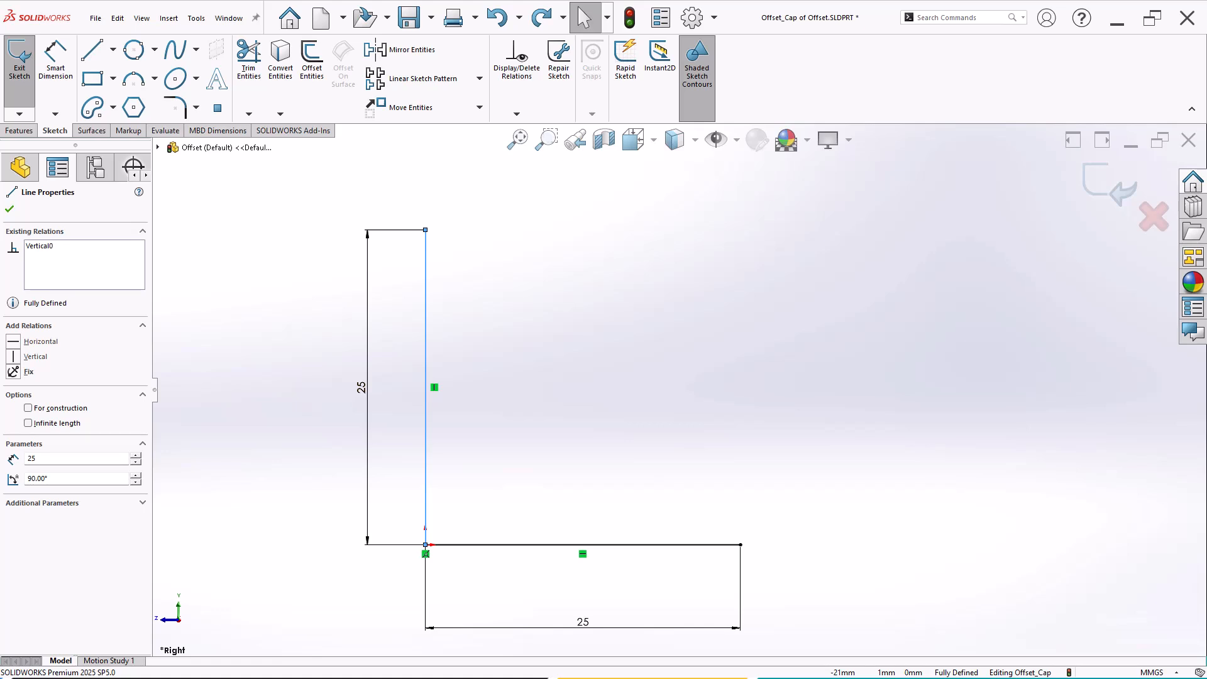
- Offset the L-shaped lines 10 mm inward with line cap ends, without converting the base geometry to construction geometry
{"action": "key", "text": "Escape"}
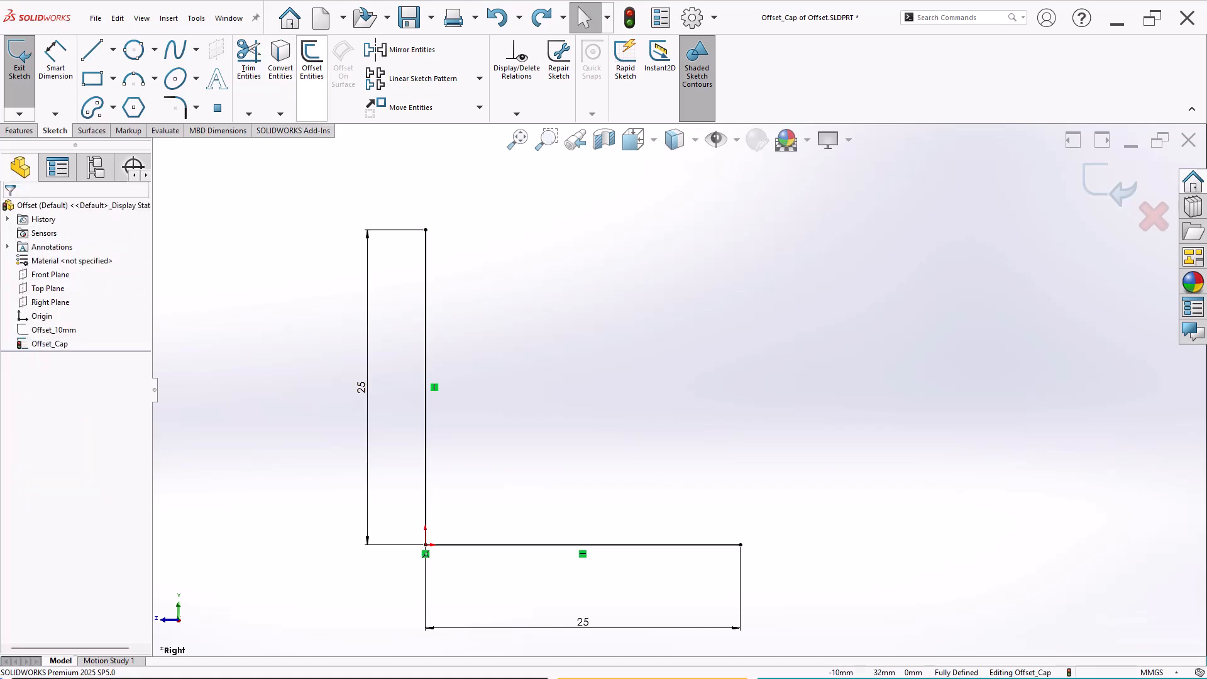
{"action": "left_click", "coordinate": [312, 60]}
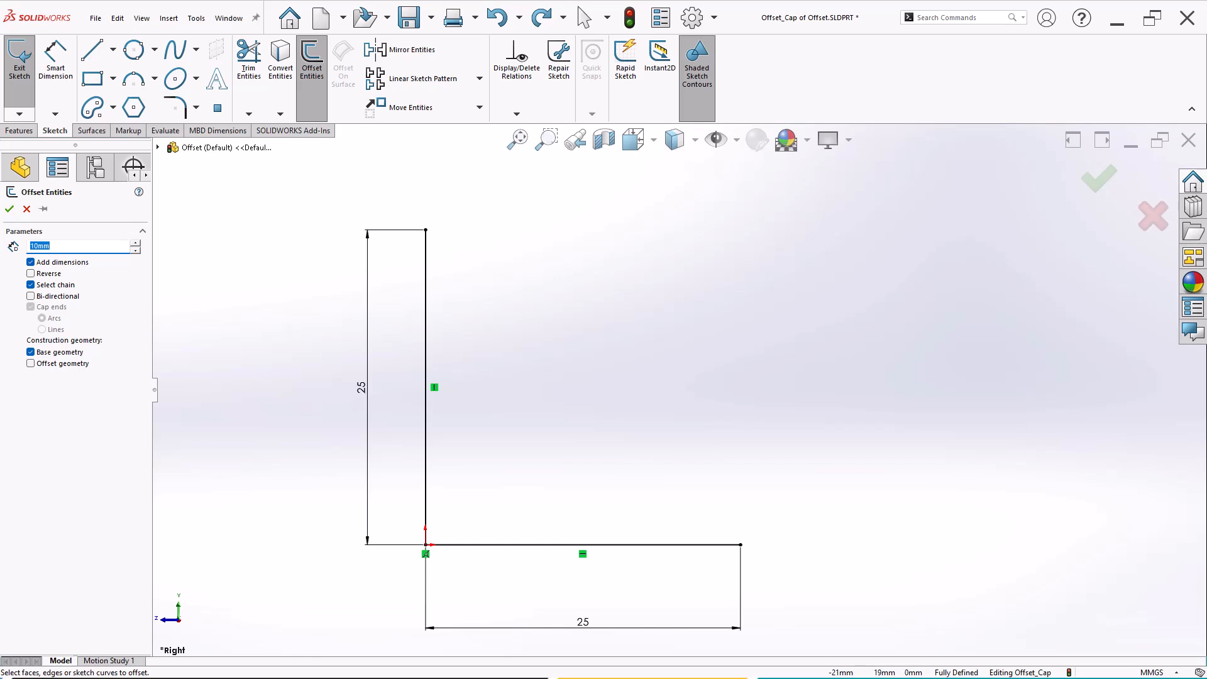
{"action": "left_click", "coordinate": [30, 352]}
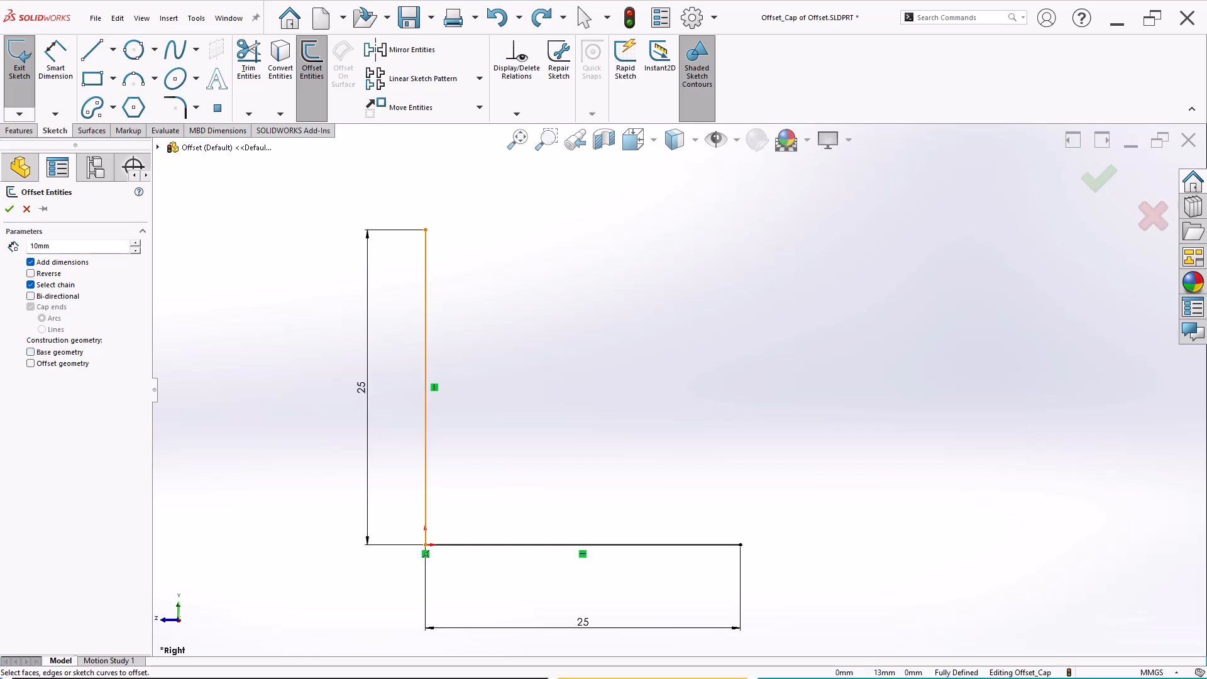
{"action": "left_click", "coordinate": [425, 383]}
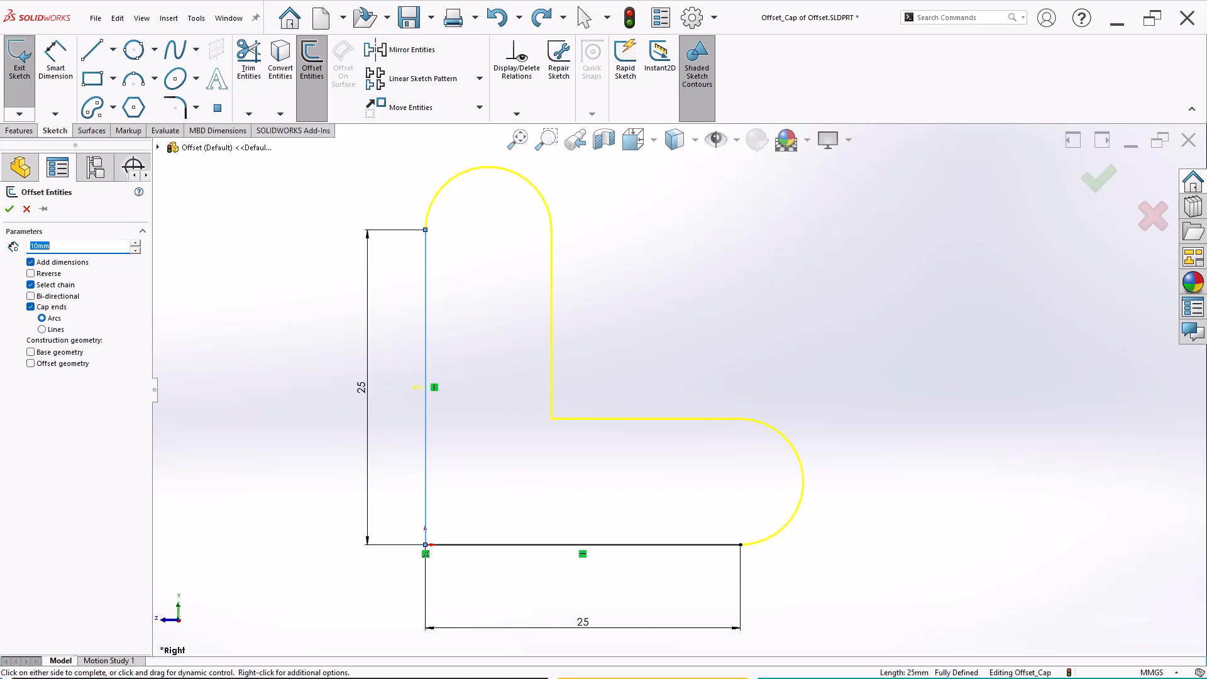
{"action": "left_click", "coordinate": [42, 329]}
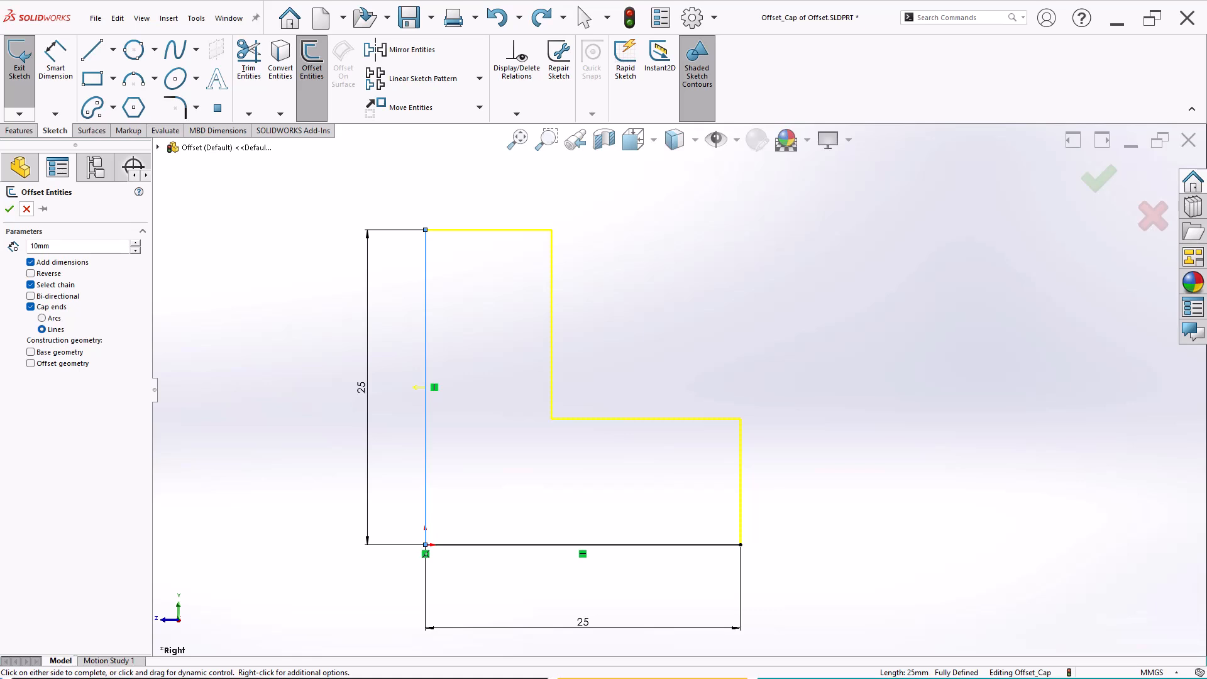
{"action": "left_click", "coordinate": [10, 209]}
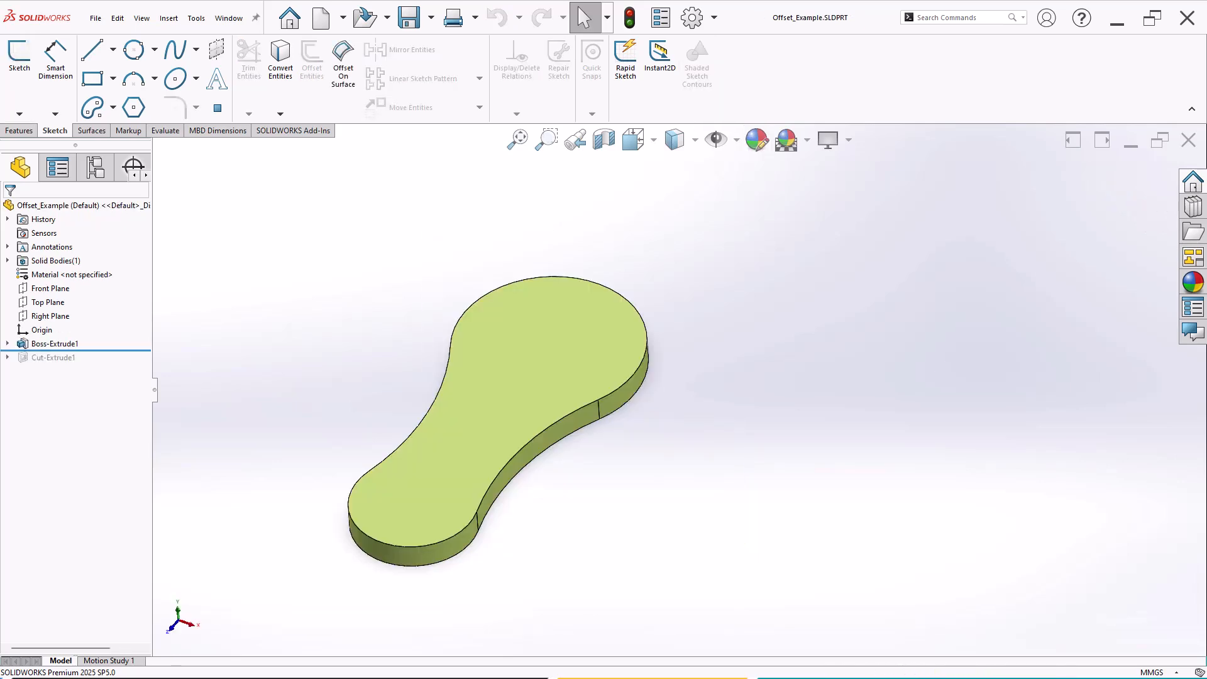
- Start a new sketch on the upper face of the plate in the Offset_Example part
{"action": "scroll", "coordinate": [567, 523], "scroll_direction": "down", "scroll_amount": 1}
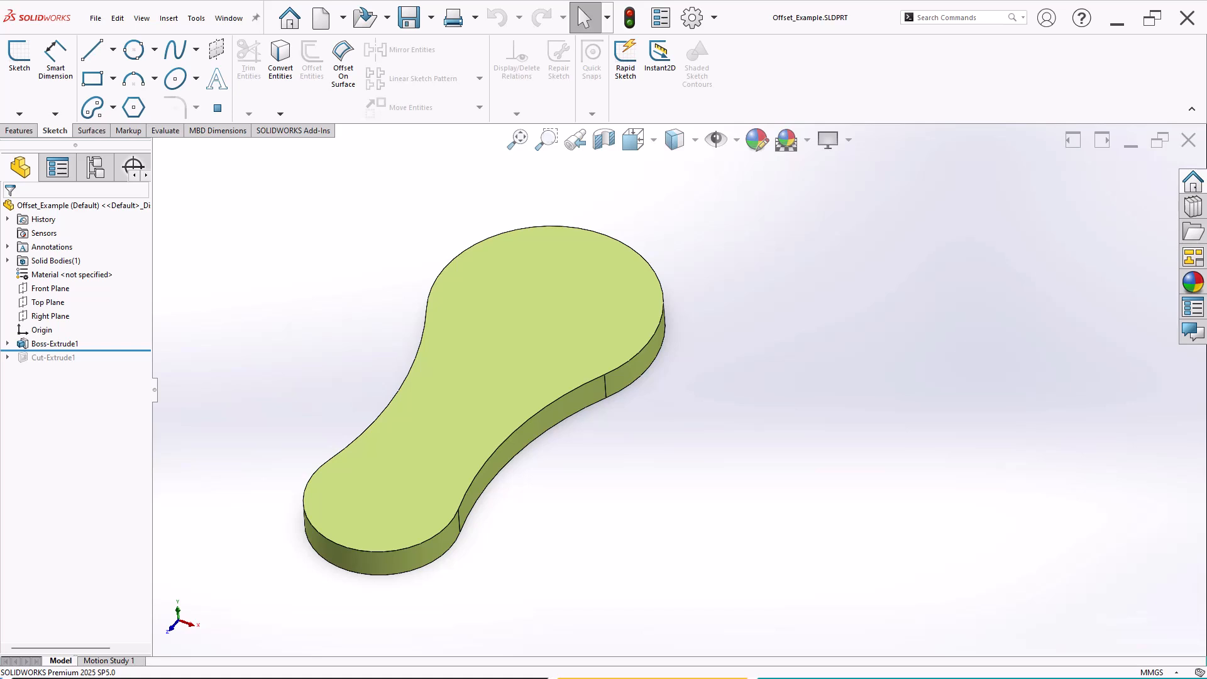
{"action": "middle_click_drag", "start_coordinate": [462, 441], "coordinate": [493, 460]}
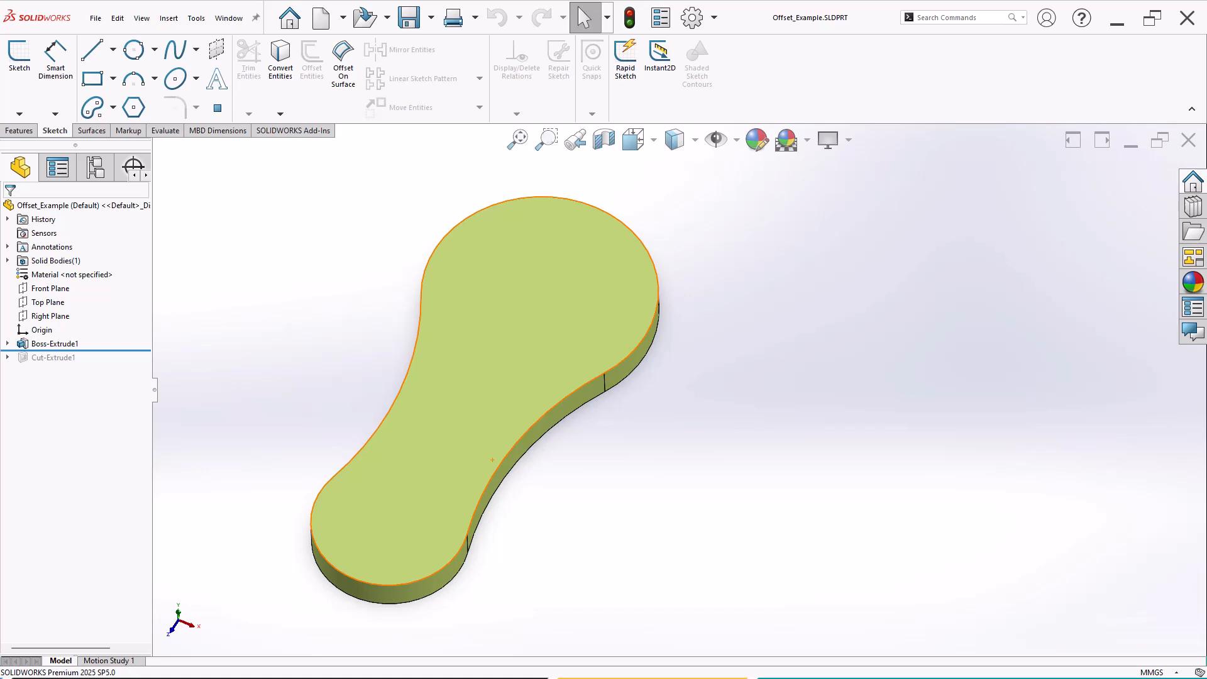
{"action": "left_click", "coordinate": [502, 342]}
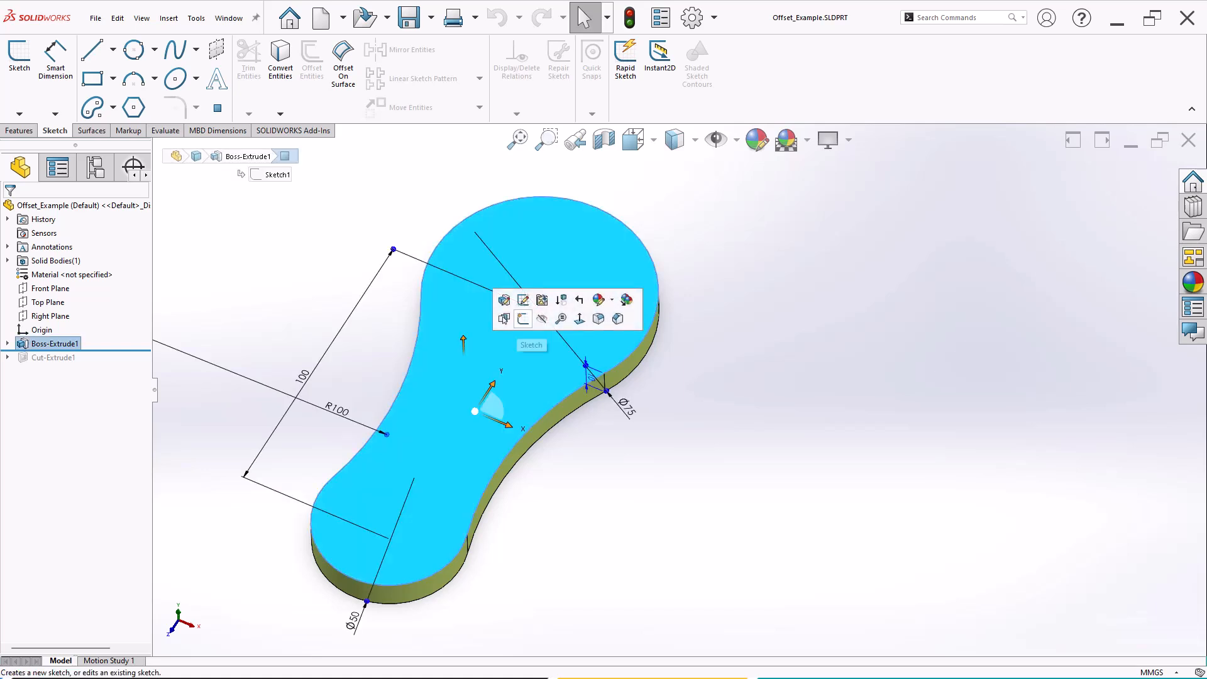
{"action": "right_click", "coordinate": [477, 350]}
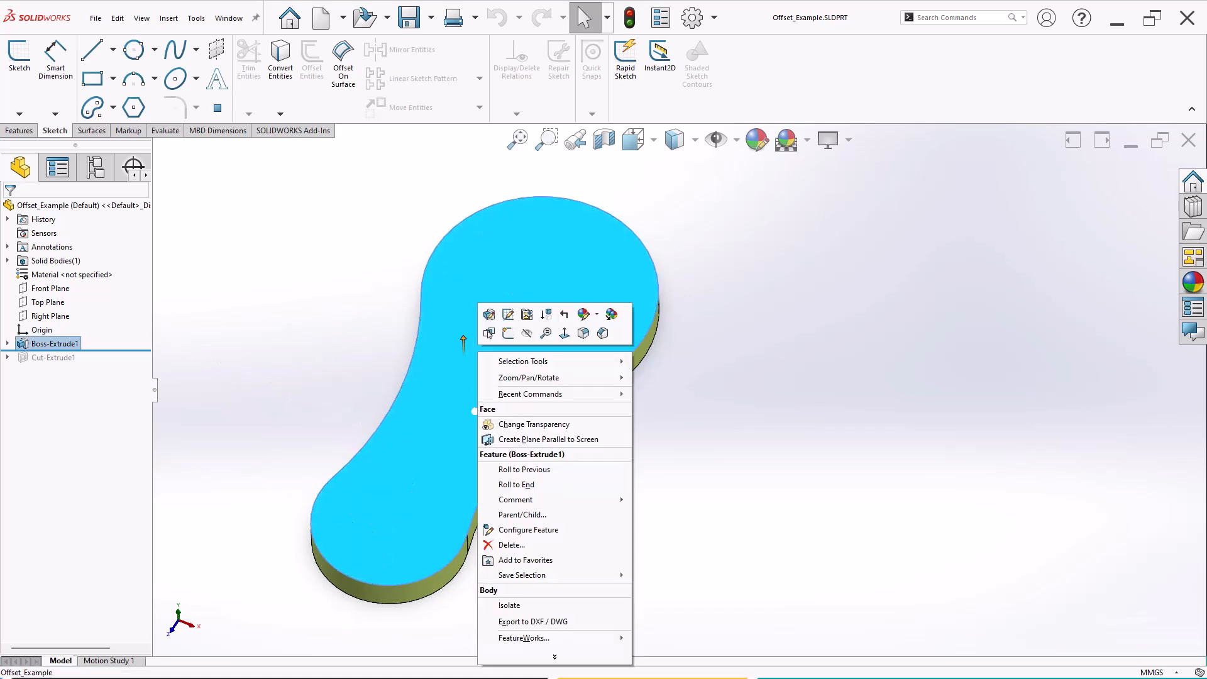
{"action": "left_click", "coordinate": [506, 333]}
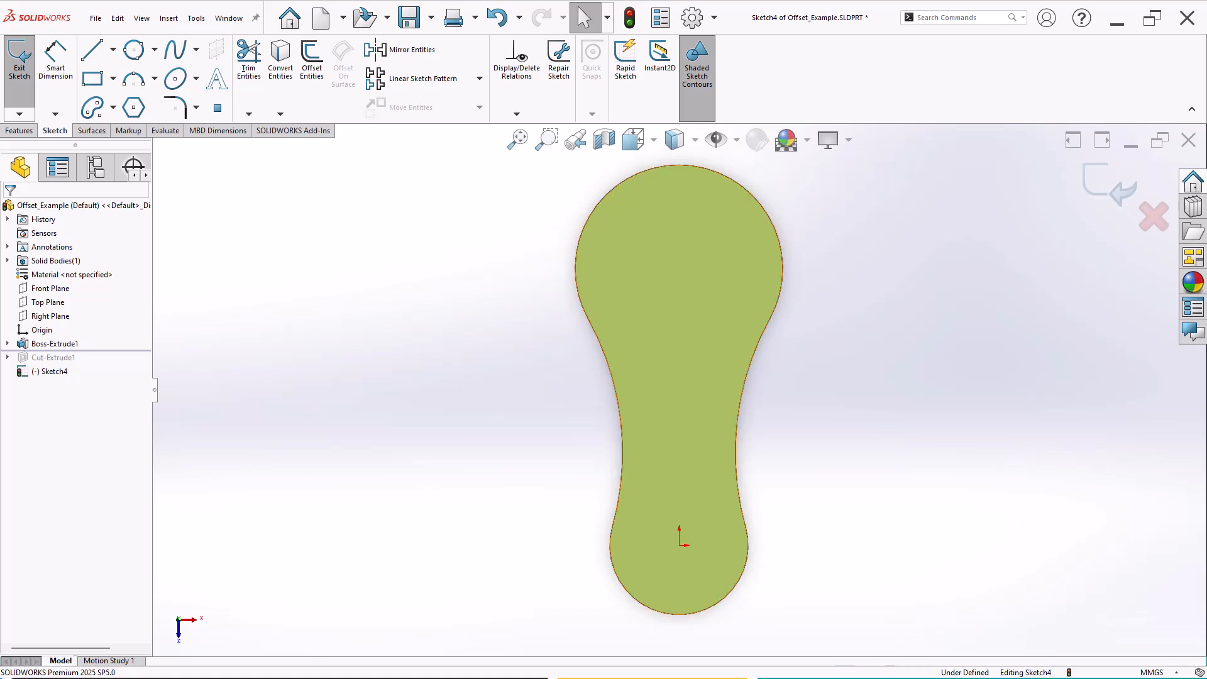
- Offset all outline edges of the plate's upper face 8 mm inward using the reverse option
{"action": "scroll", "coordinate": [1009, 298], "scroll_direction": "down", "scroll_amount": 1}
{"action": "scroll", "coordinate": [980, 294], "scroll_direction": "up", "scroll_amount": 1}
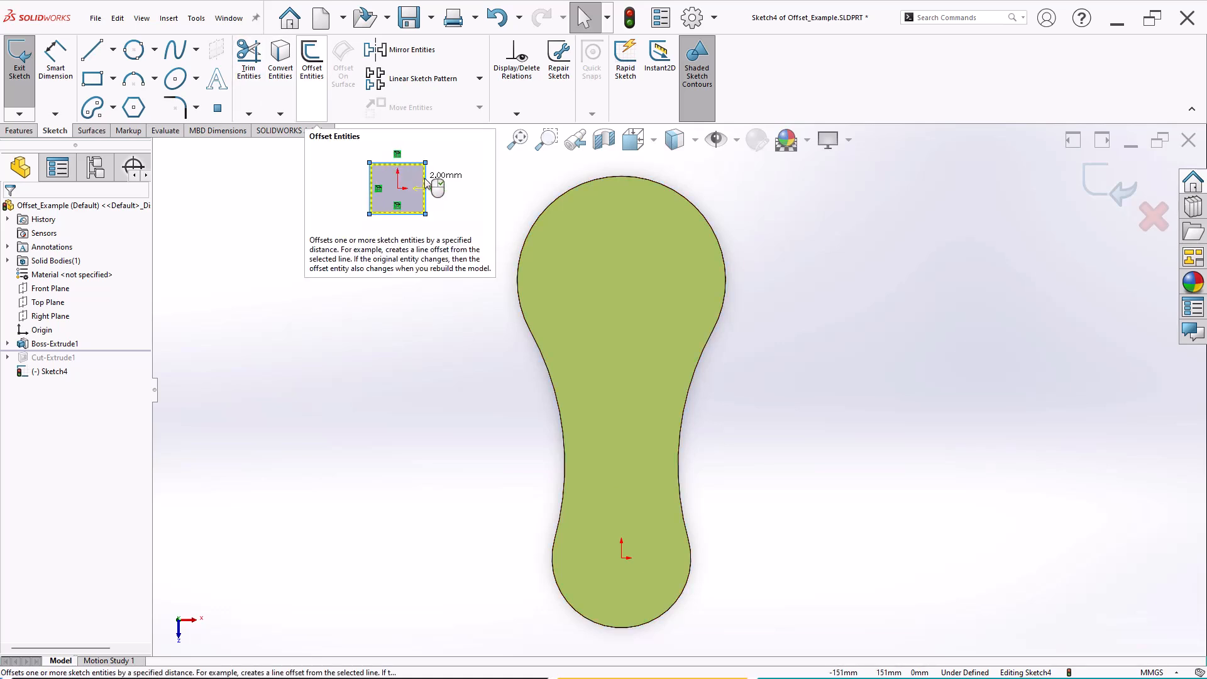
{"action": "left_click", "coordinate": [312, 63]}
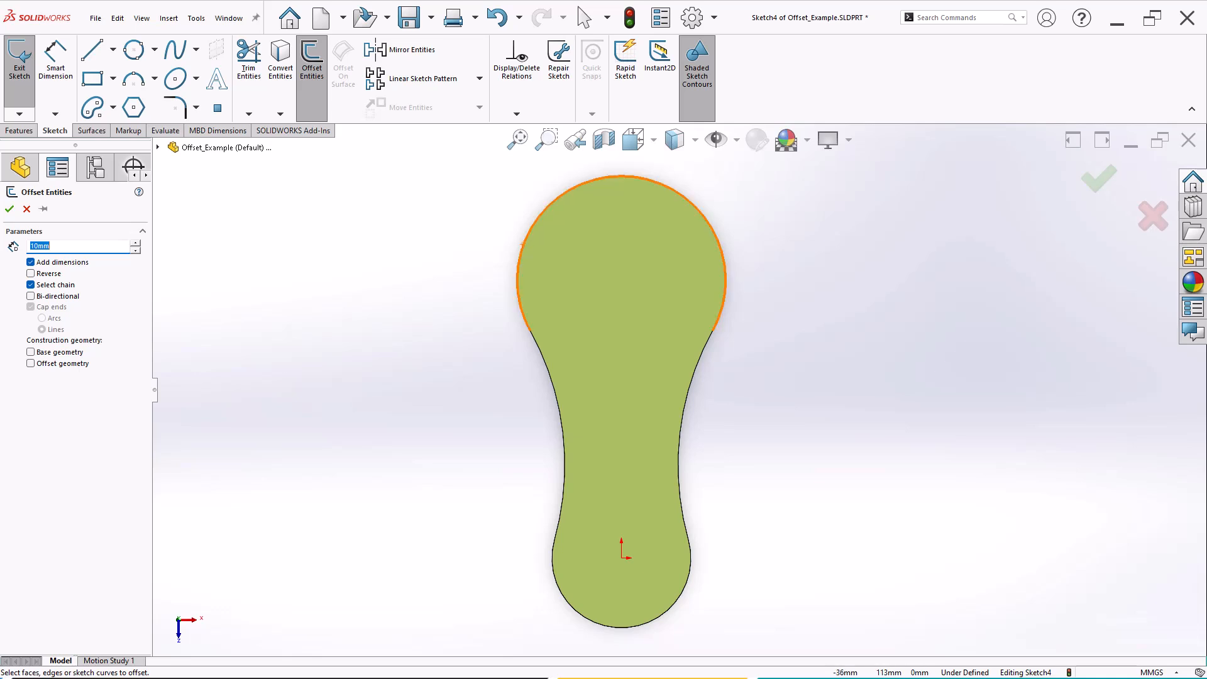
{"action": "left_click", "coordinate": [521, 244]}
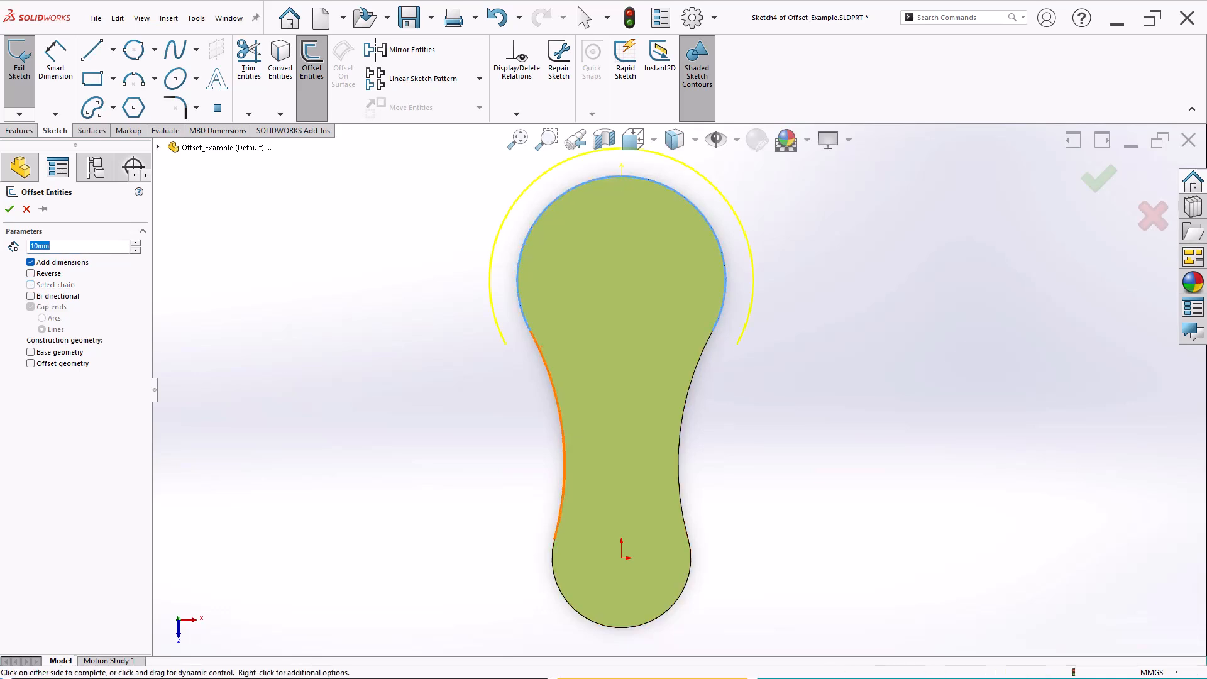
{"action": "left_click", "coordinate": [670, 607]}
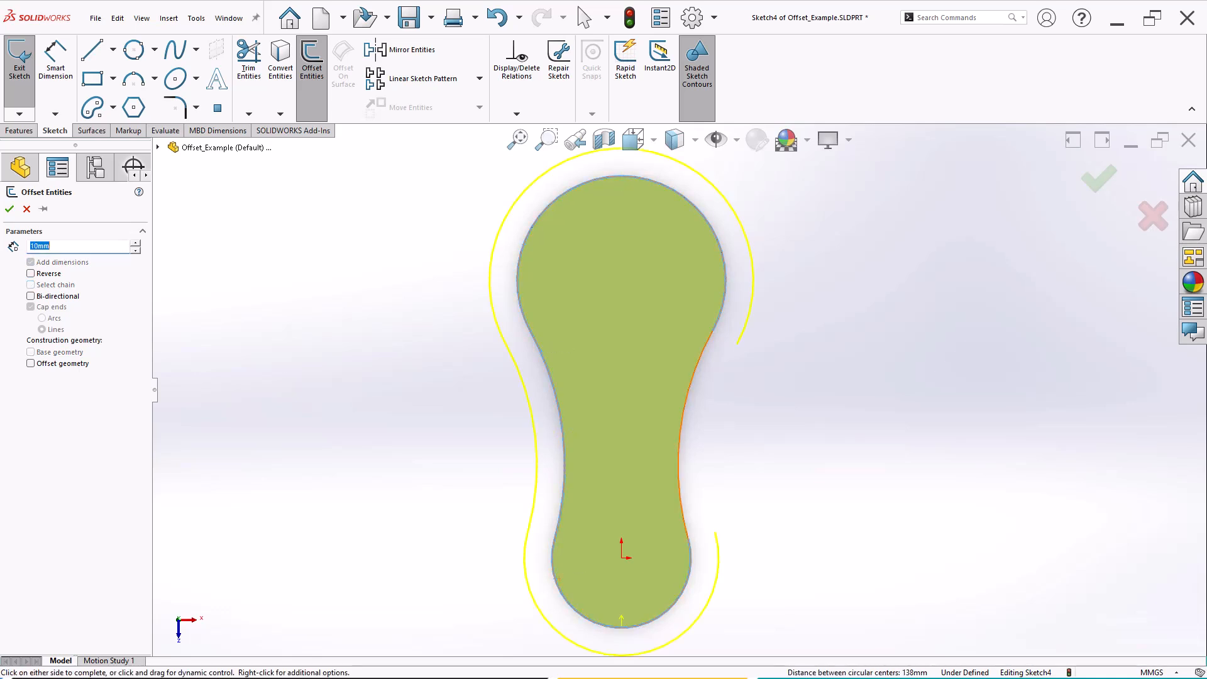
{"action": "left_click", "coordinate": [681, 468]}
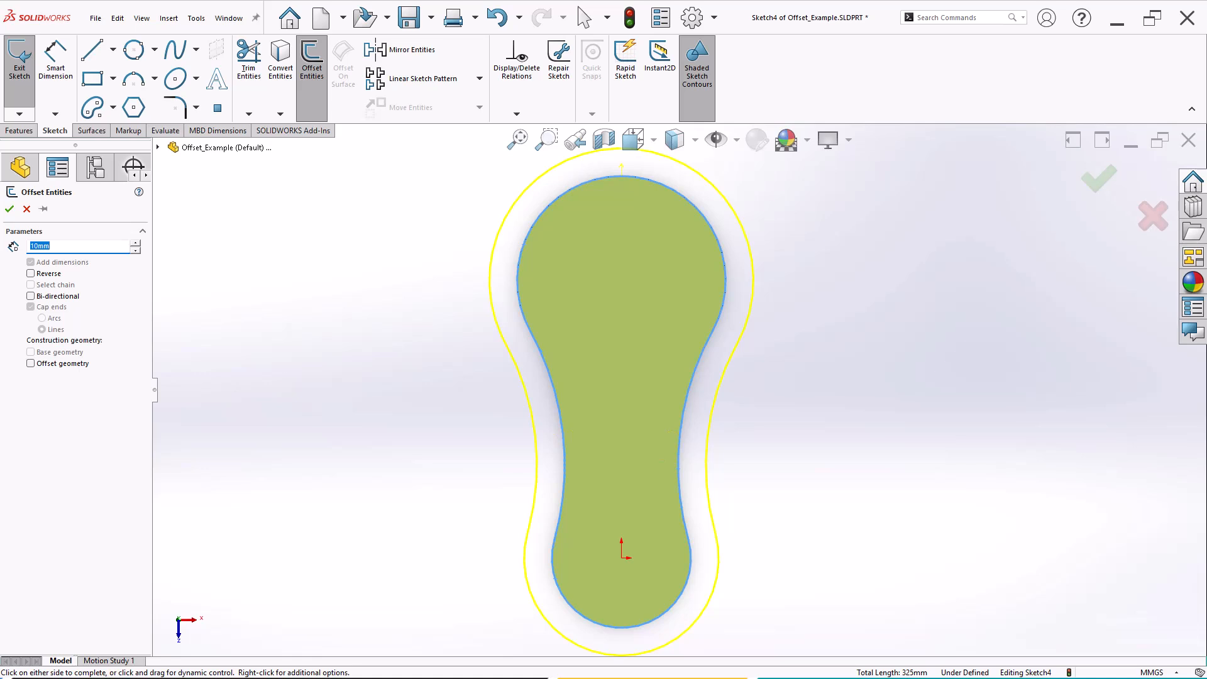
{"action": "left_click", "coordinate": [30, 273]}
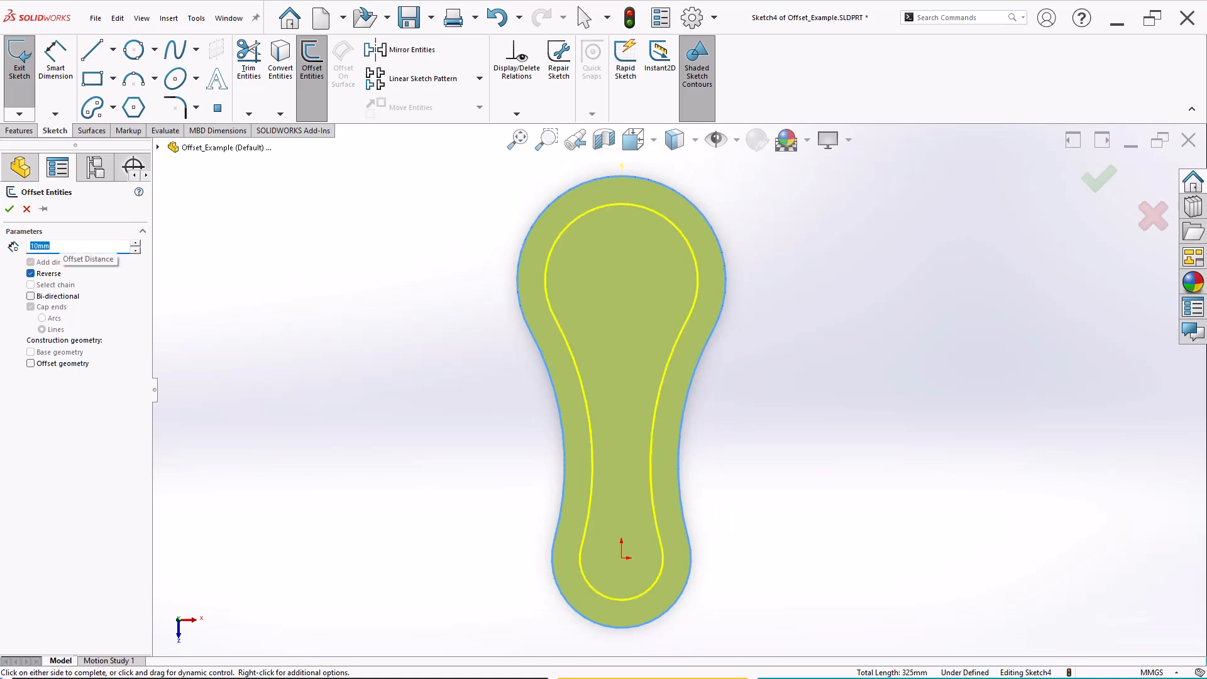
{"action": "type", "text": "8"}
{"action": "key", "text": "Return"}
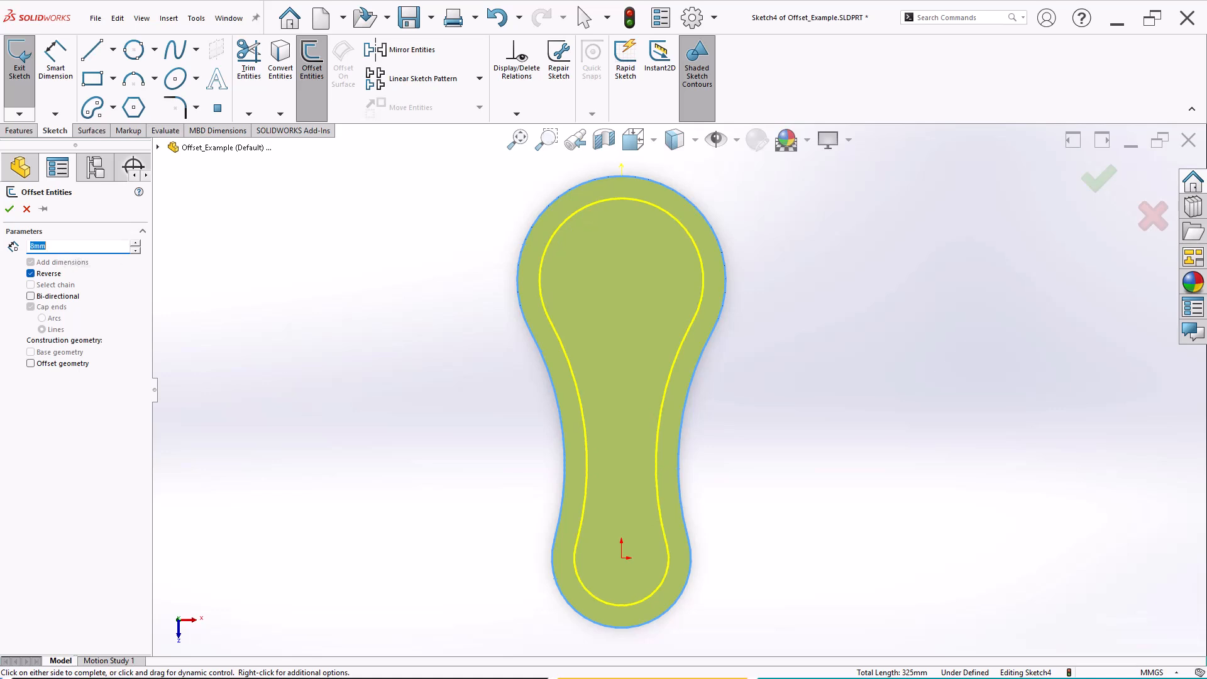
{"action": "left_click", "coordinate": [9, 209]}
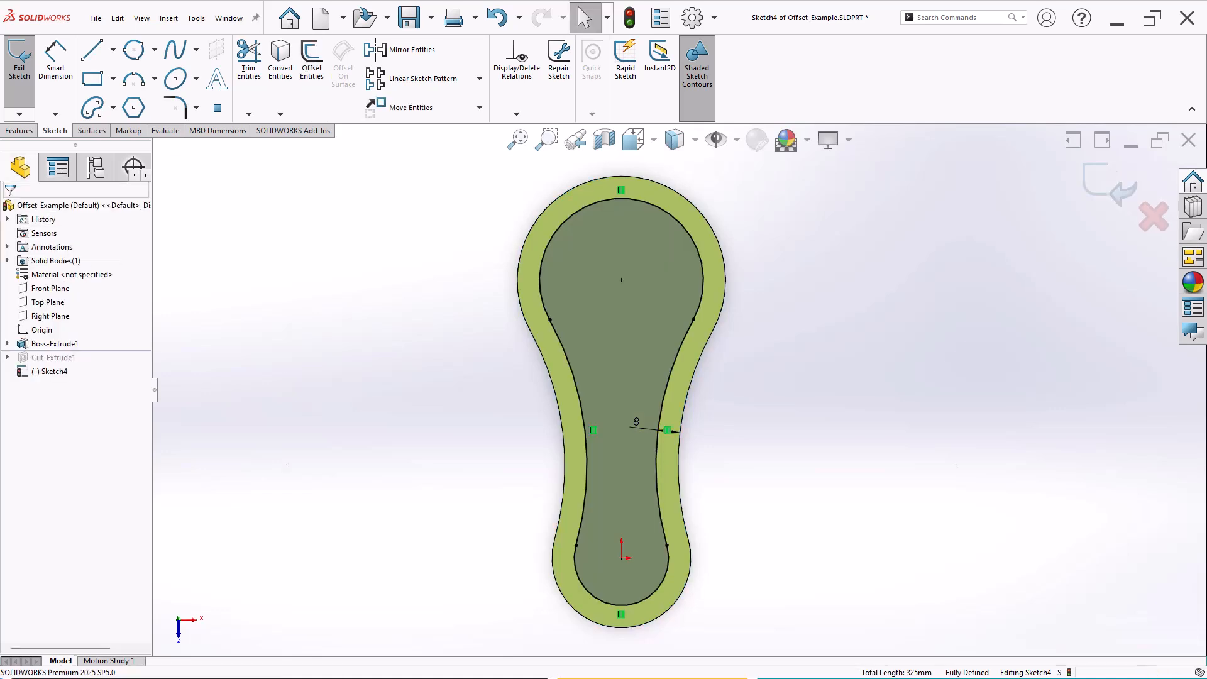
- Set the sketch's offset dimension to 10 mm
{"action": "scroll", "coordinate": [691, 371], "scroll_direction": "down", "scroll_amount": 1}
{"action": "middle_click_drag", "start_coordinate": [690, 372], "coordinate": [746, 337]}
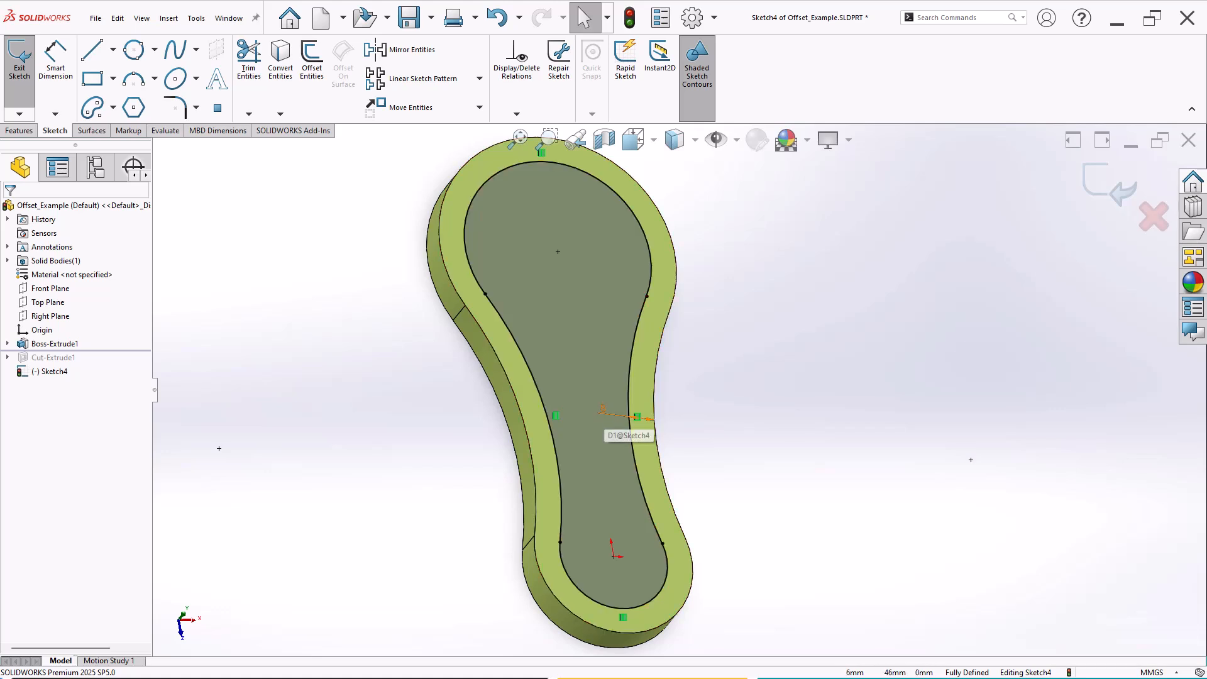
{"action": "double_click", "coordinate": [602, 410]}
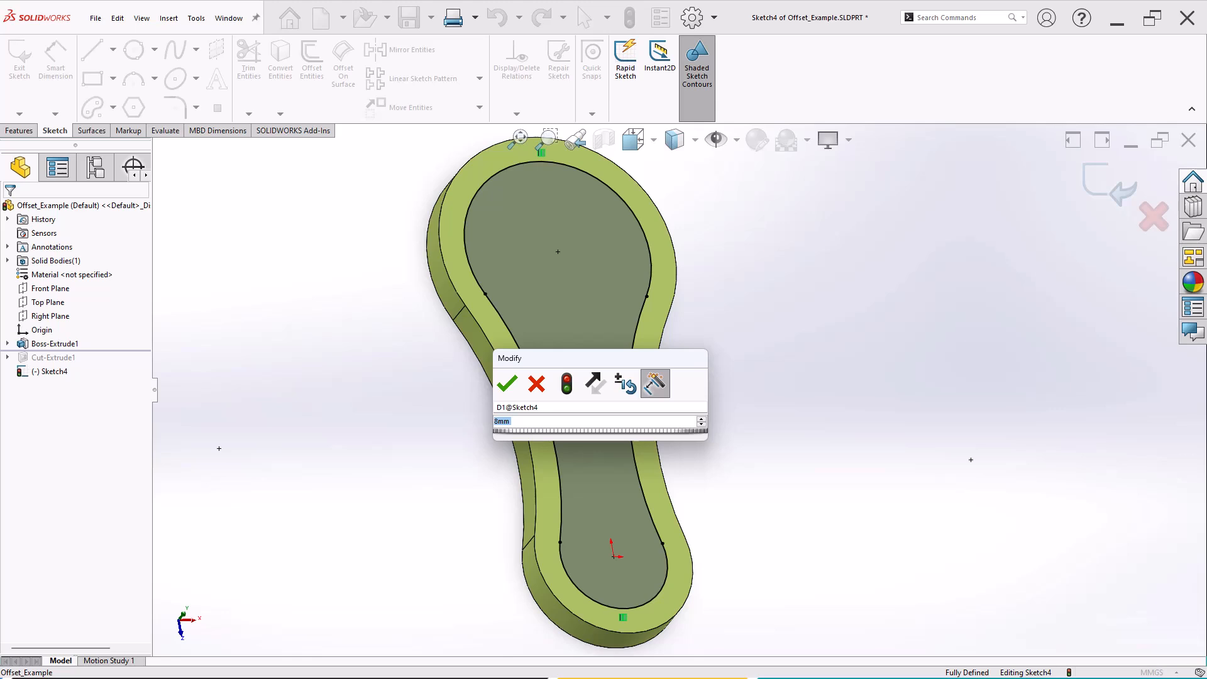
{"action": "type", "text": "10"}
{"action": "key", "text": "Return"}
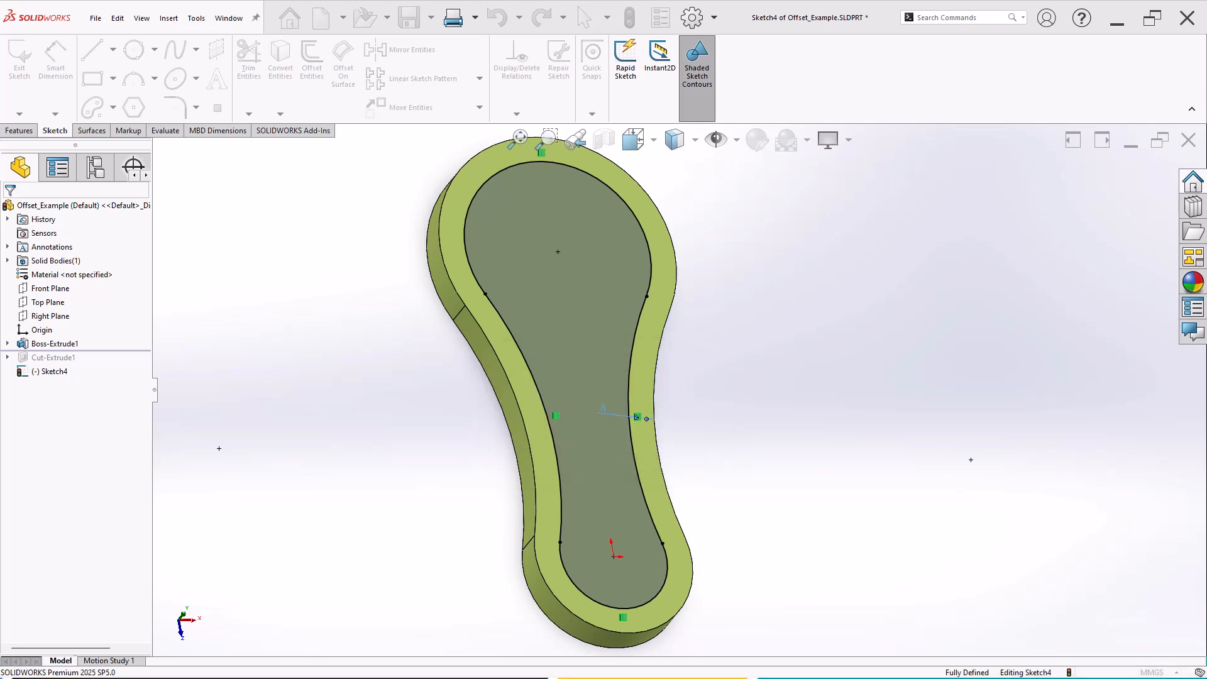
{"action": "key", "text": "Escape"}
- Extrude-cut the inner offset profile with the Through All end condition, and save the part
{"action": "middle_click_drag", "start_coordinate": [710, 415], "coordinate": [644, 415]}
{"action": "left_click", "coordinate": [19, 131]}
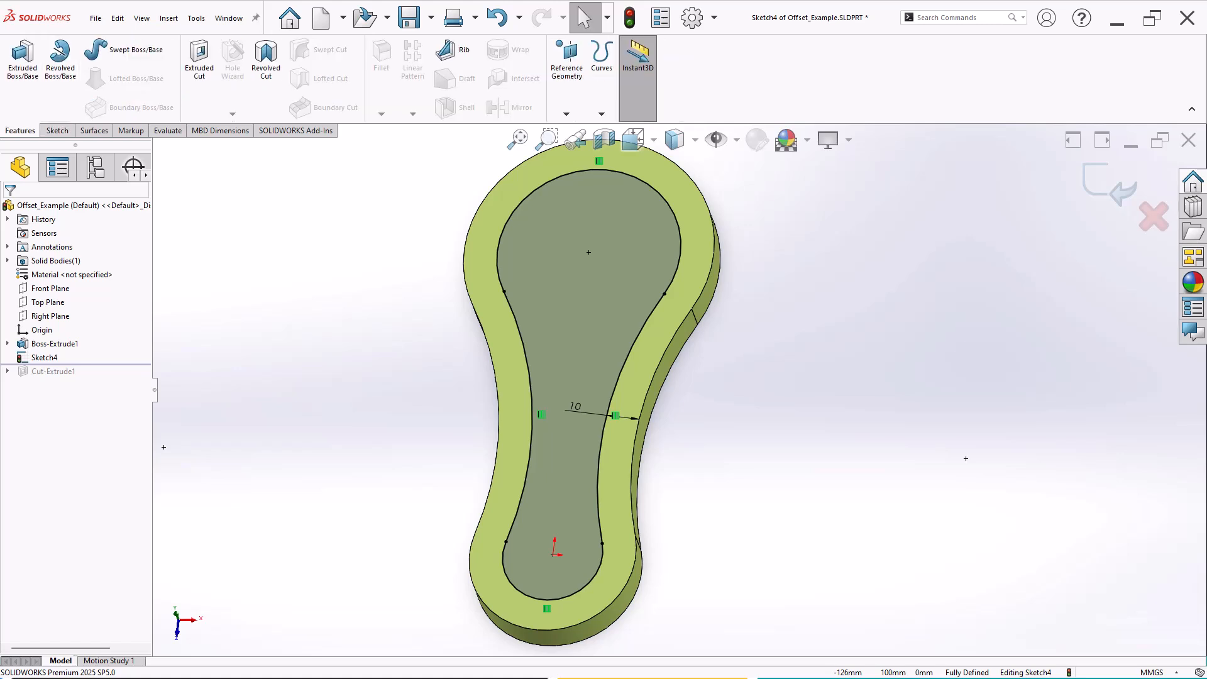
{"action": "left_click", "coordinate": [199, 58]}
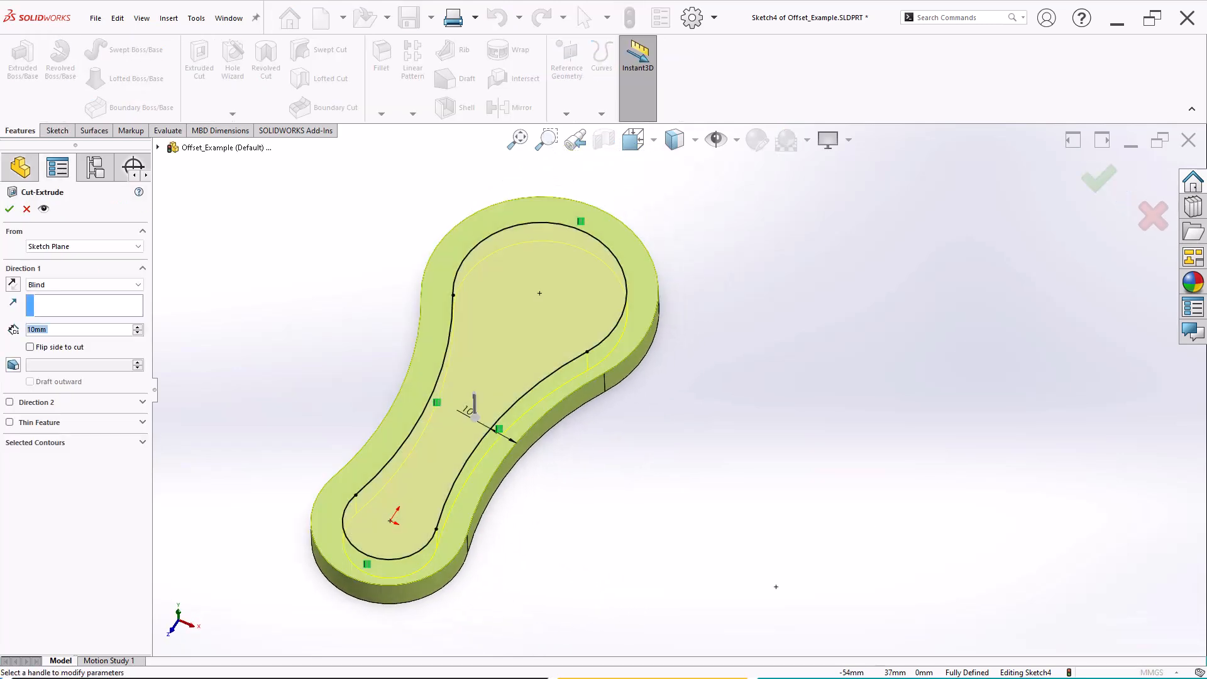
{"action": "middle_click_drag", "start_coordinate": [776, 587], "coordinate": [734, 433]}
{"action": "left_click", "coordinate": [84, 285]}
{"action": "left_click", "coordinate": [56, 304]}
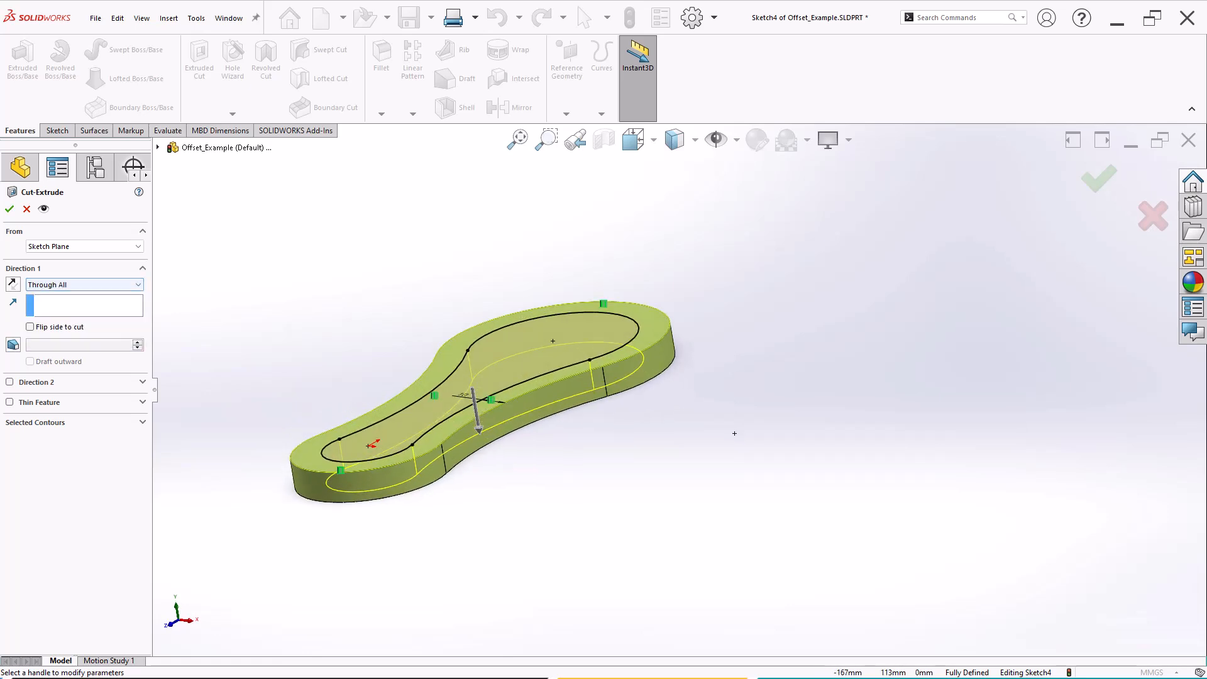
{"action": "middle_click_drag", "start_coordinate": [246, 330], "coordinate": [249, 343]}
{"action": "middle_click_drag", "start_coordinate": [736, 443], "coordinate": [731, 497]}
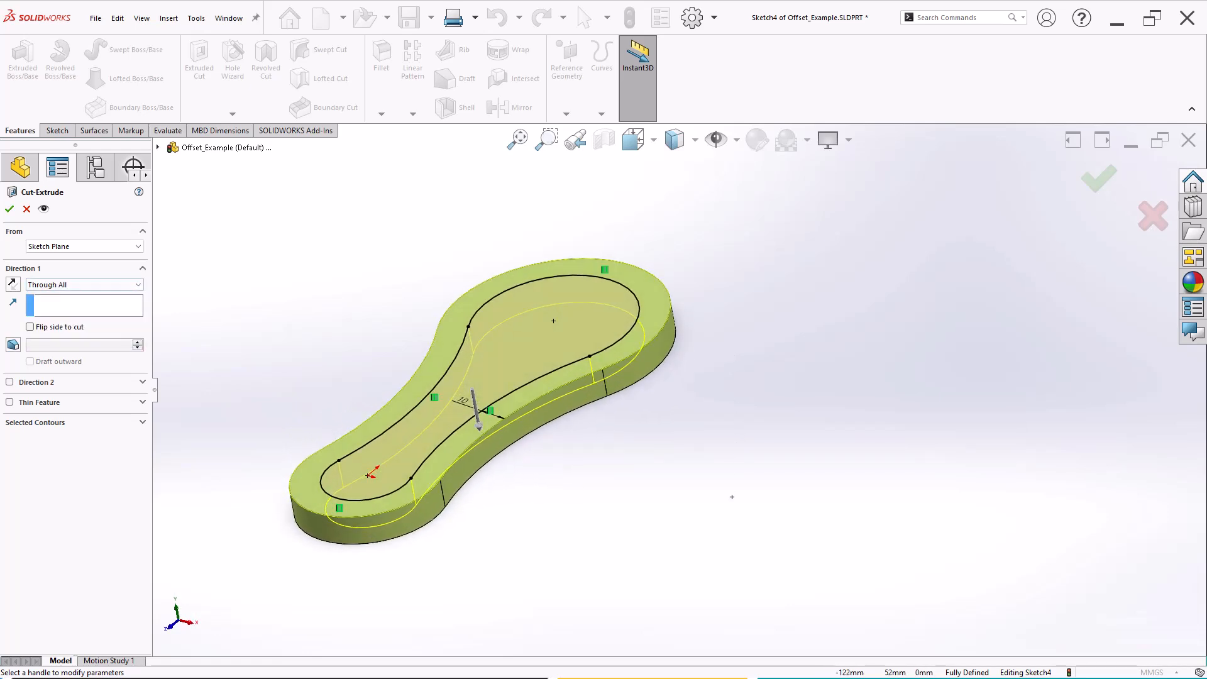
{"action": "key", "text": "Return"}
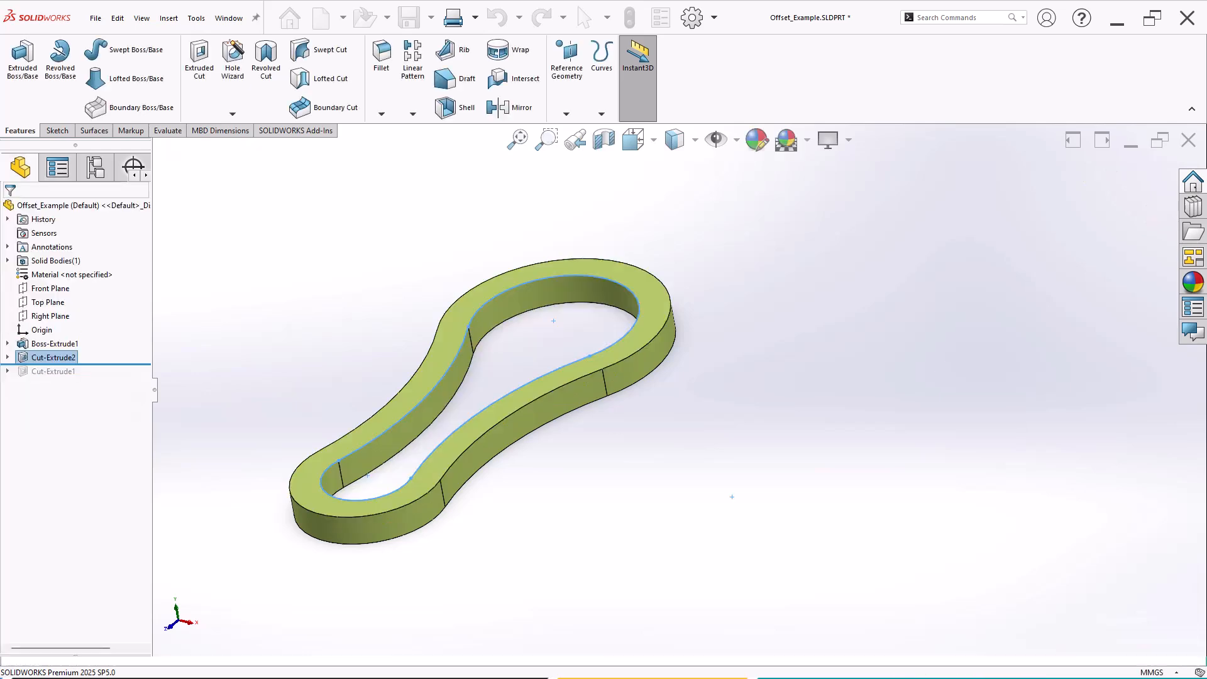
{"action": "middle_click_drag", "start_coordinate": [629, 377], "coordinate": [647, 433]}
{"action": "key", "text": "Escape"}
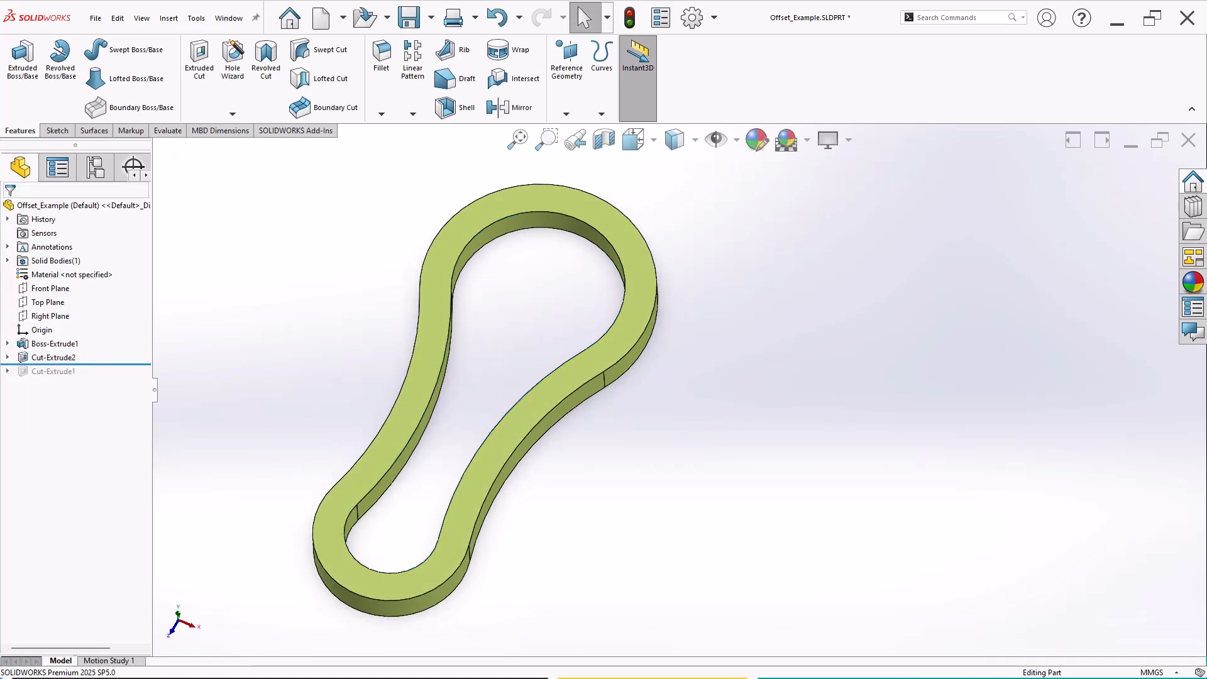
{"action": "key", "text": "ctrl+s"}
- Set the 50 mm diameter of the small end in Boss-Extrude1's Sketch1 to 30 mm, and rebuild the part
{"action": "left_click", "coordinate": [7, 344]}
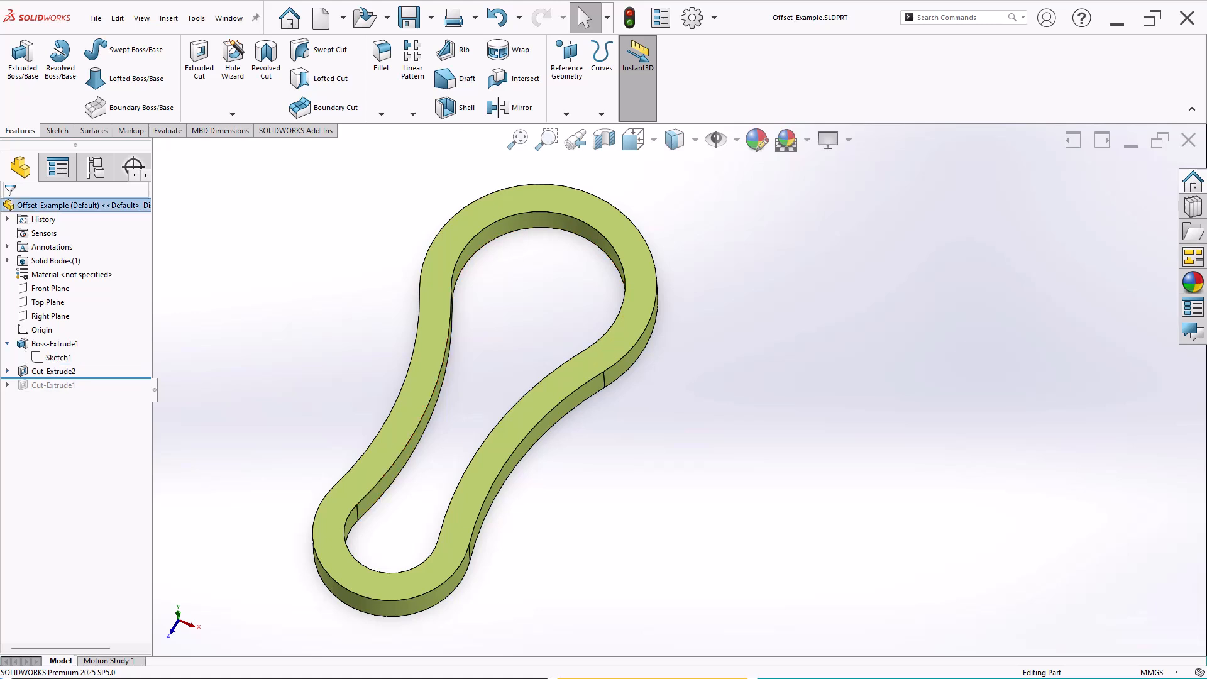
{"action": "left_click", "coordinate": [51, 357]}
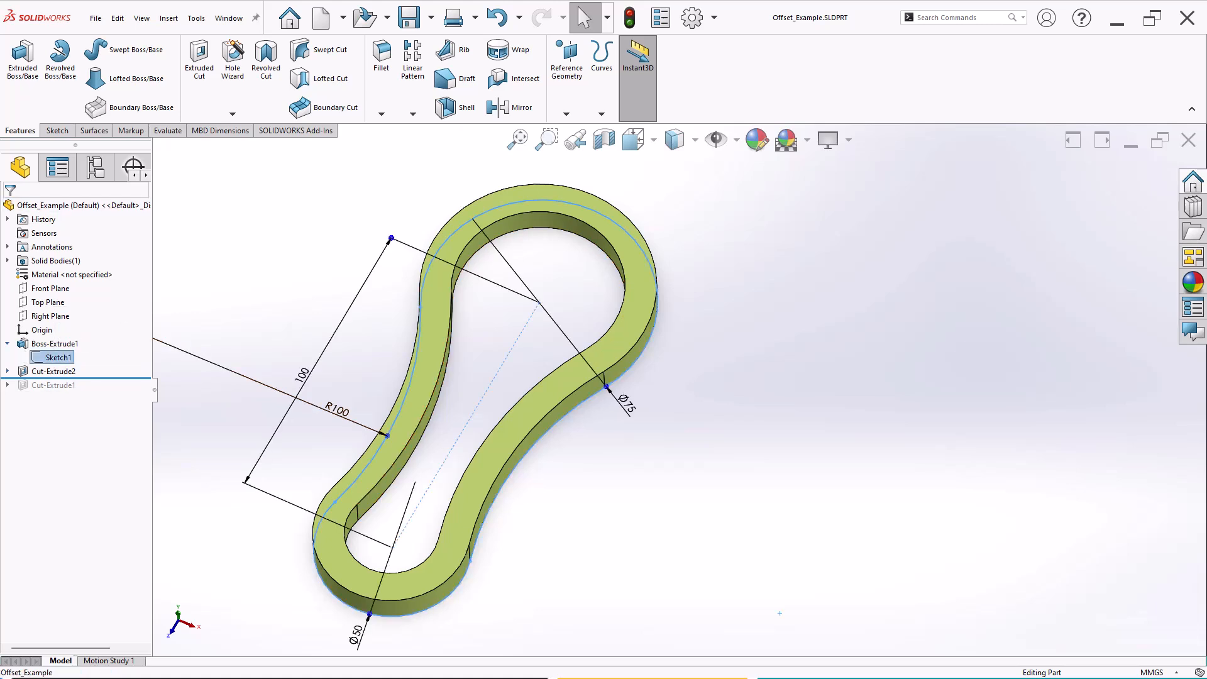
{"action": "key", "text": "z"}
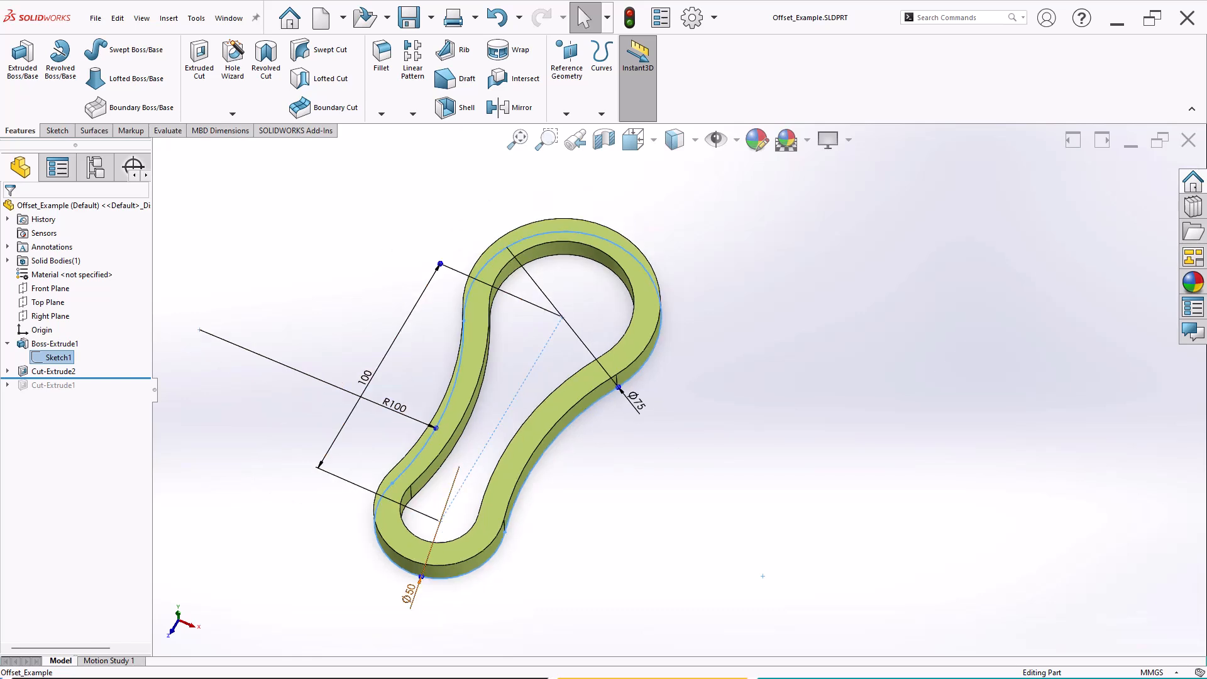
{"action": "double_click", "coordinate": [409, 593]}
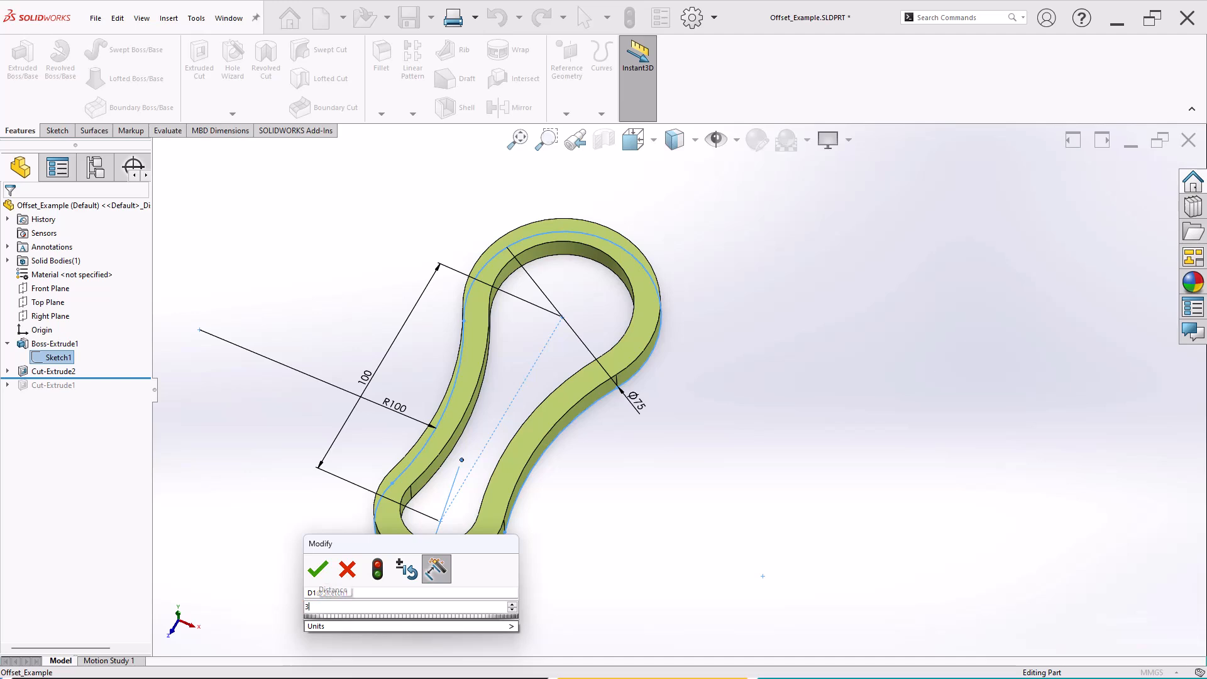
{"action": "key", "text": "Return"}
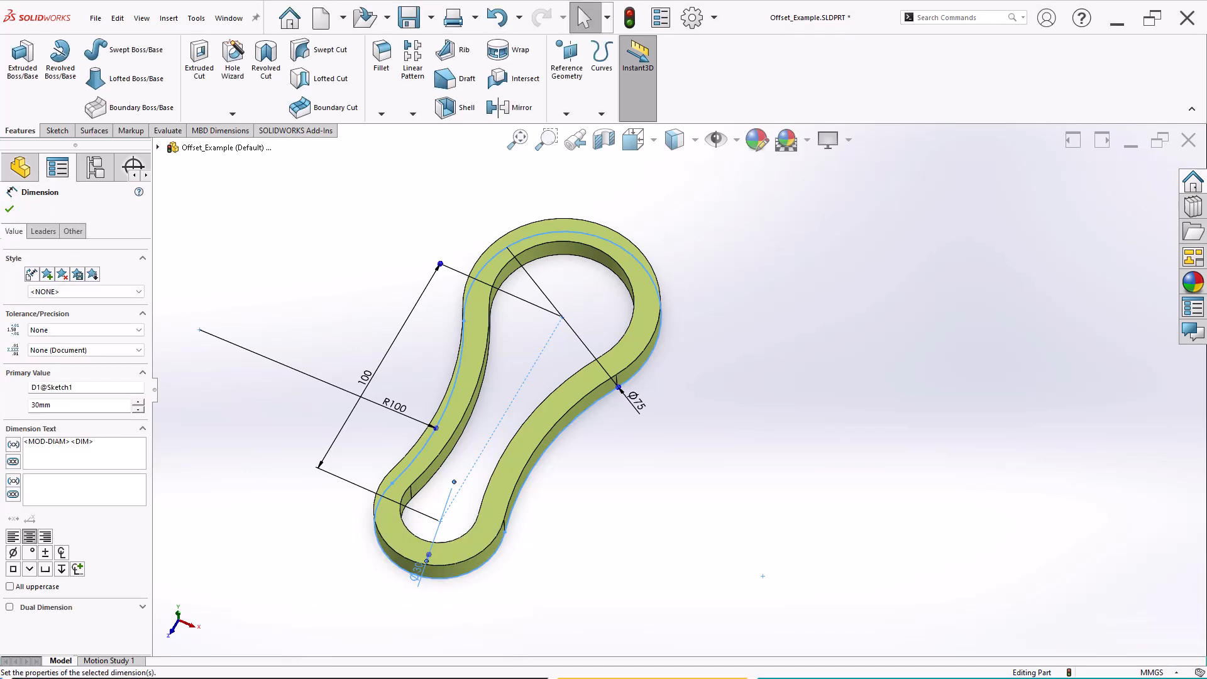
{"action": "key", "text": "Escape"}
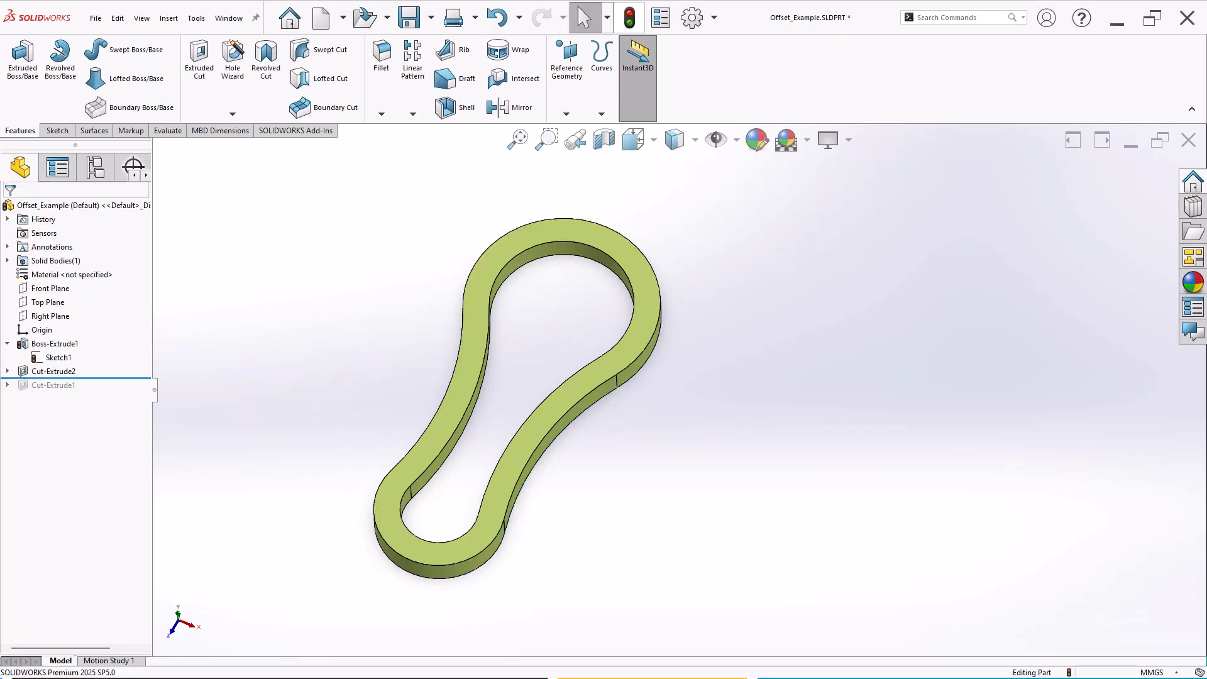
{"action": "left_click", "coordinate": [630, 18]}
{"action": "scroll", "coordinate": [520, 367], "scroll_direction": "down", "scroll_amount": 1}
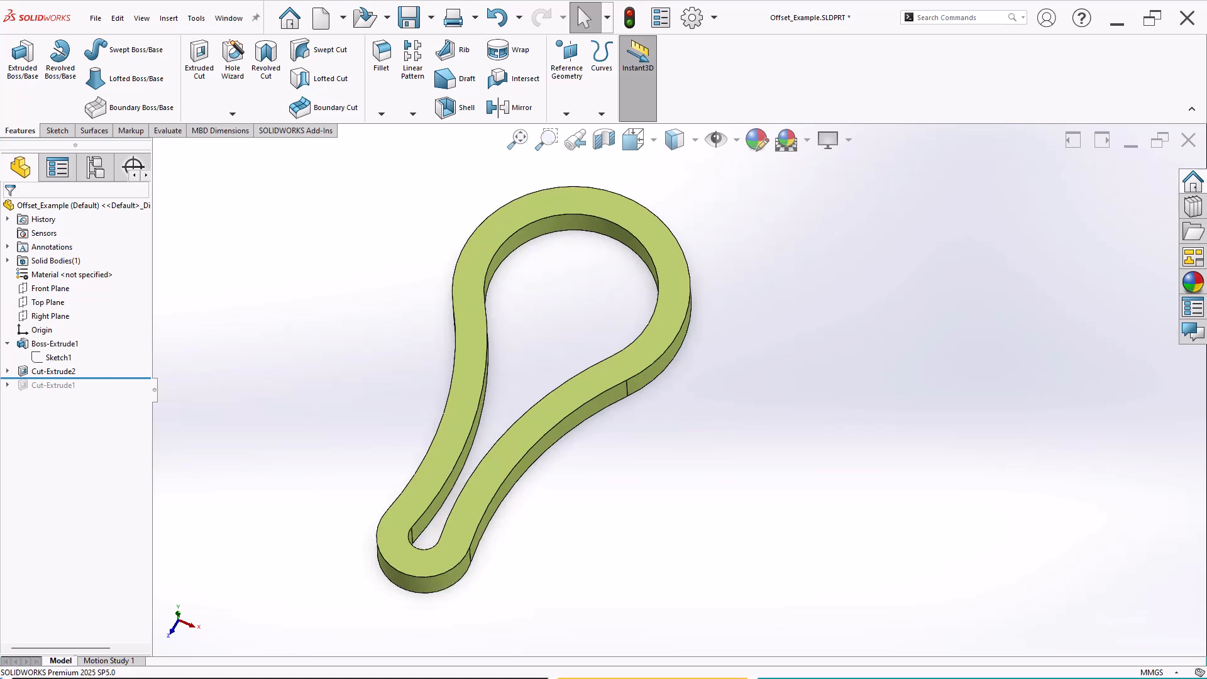
{"action": "middle_click_drag", "start_coordinate": [520, 367], "coordinate": [563, 363]}
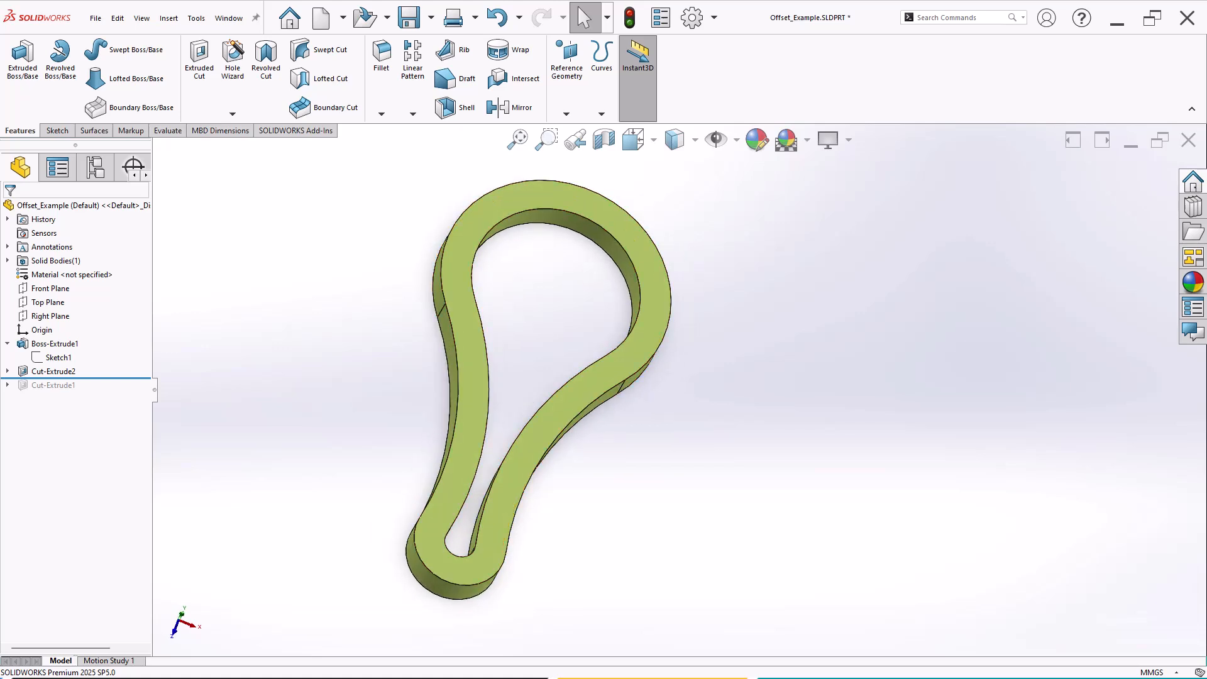
{"action": "middle_click_drag", "start_coordinate": [631, 385], "coordinate": [588, 389]}
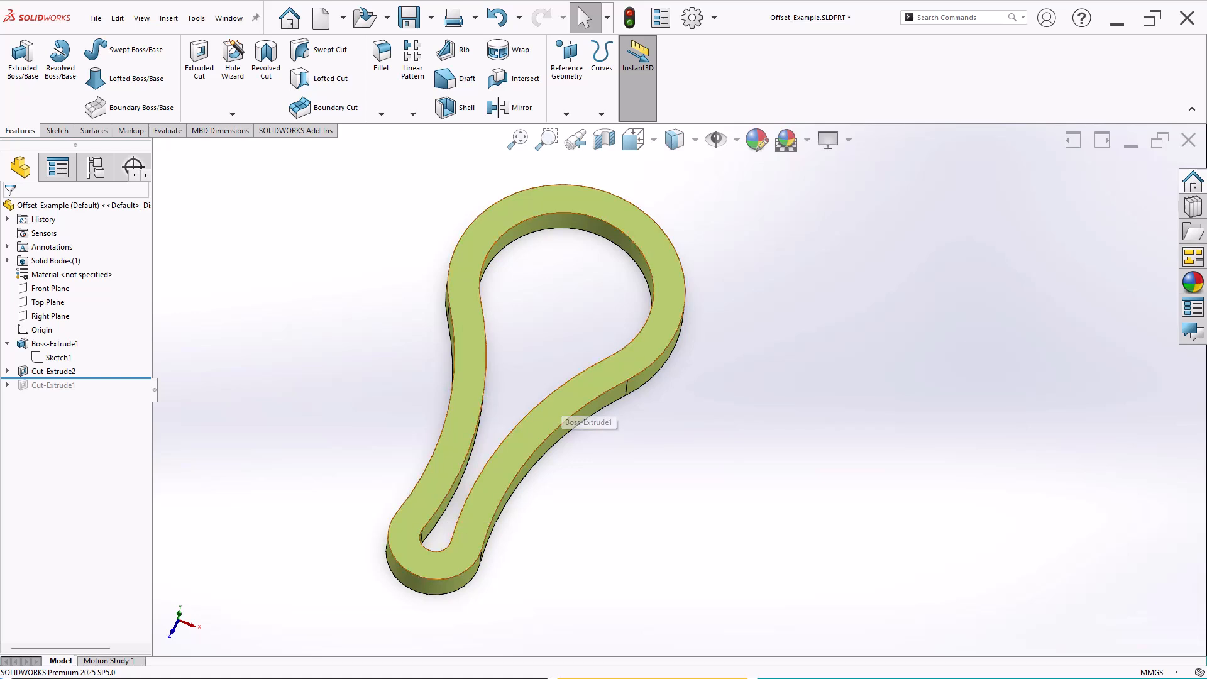
{"action": "middle_click_drag", "start_coordinate": [560, 404], "coordinate": [496, 358]}
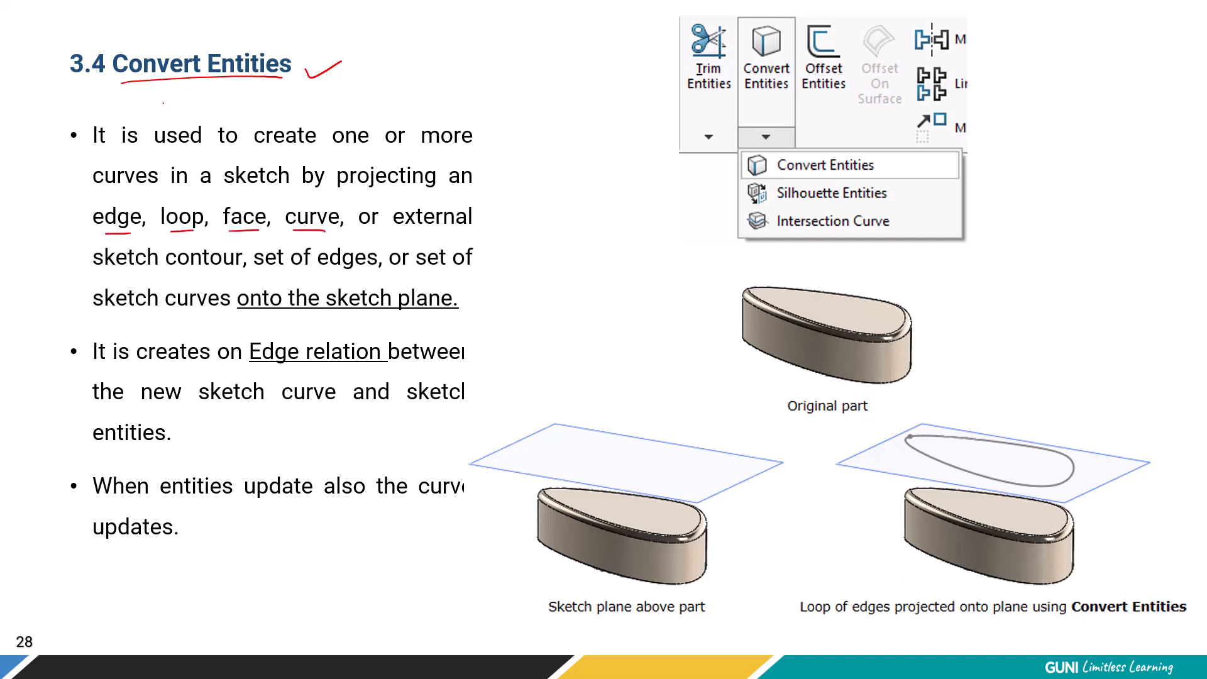
{"action": "left_click_drag", "start_coordinate": [394, 228], "coordinate": [454, 228]}
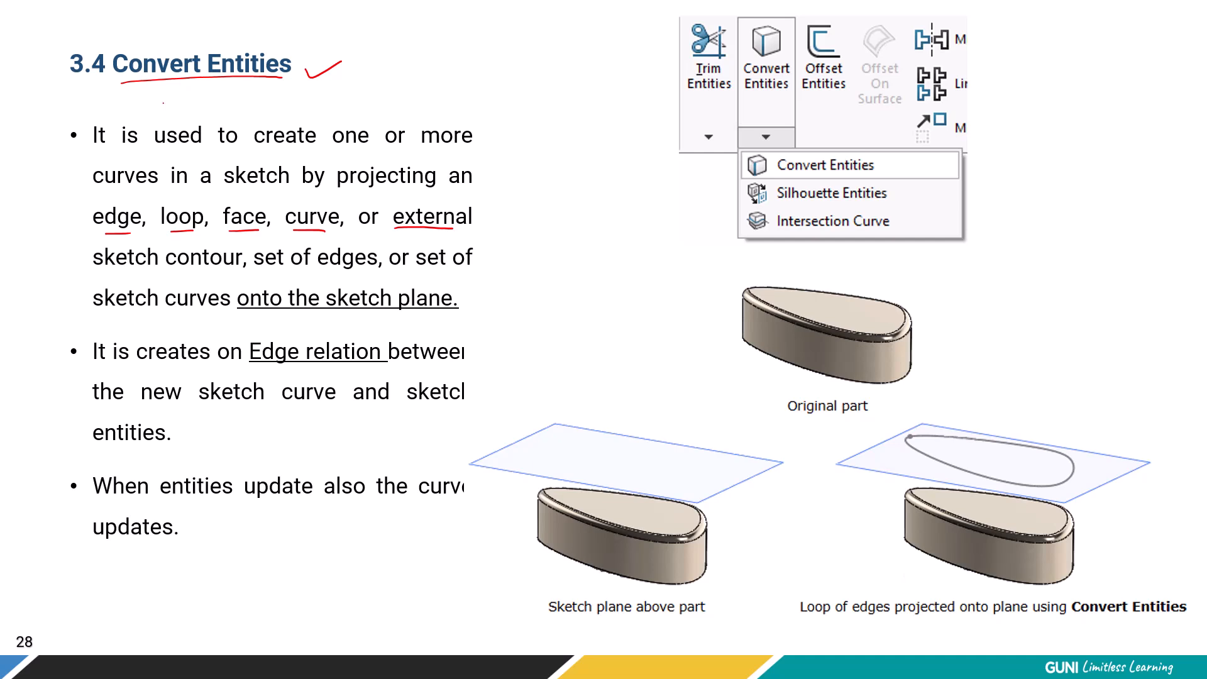
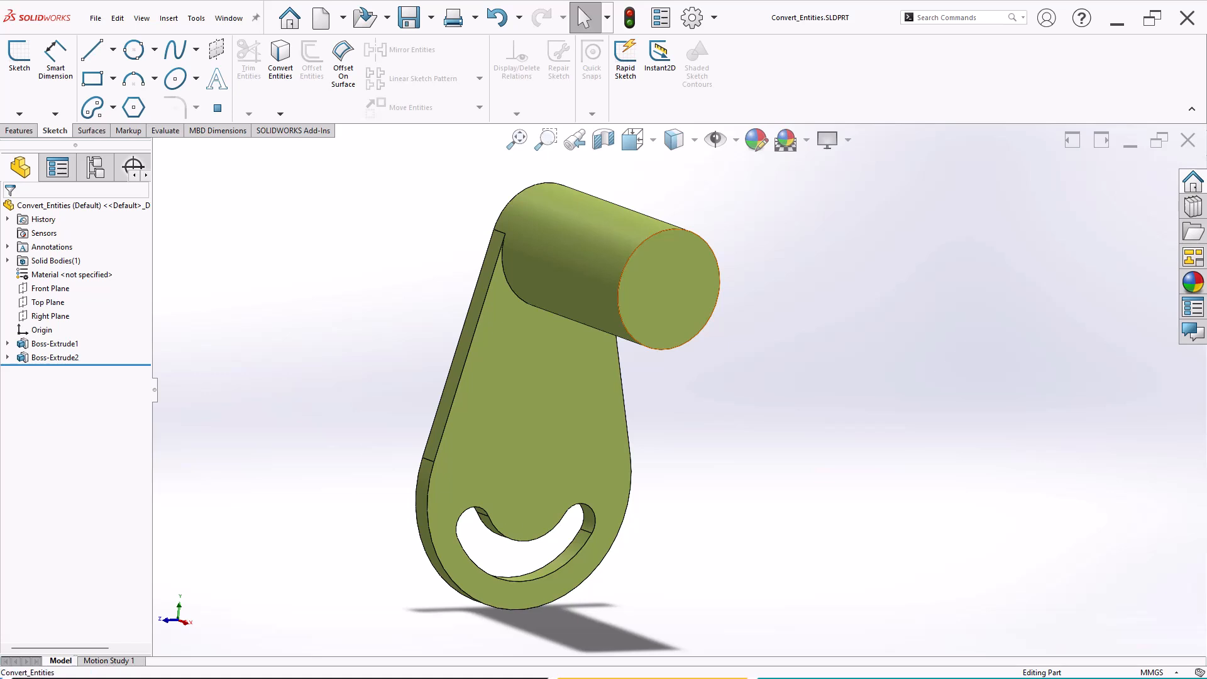
- Start a sketch on the cylinder's free end face and project the plate face's outer outline onto it with Convert Entities
{"action": "left_click", "coordinate": [670, 286]}
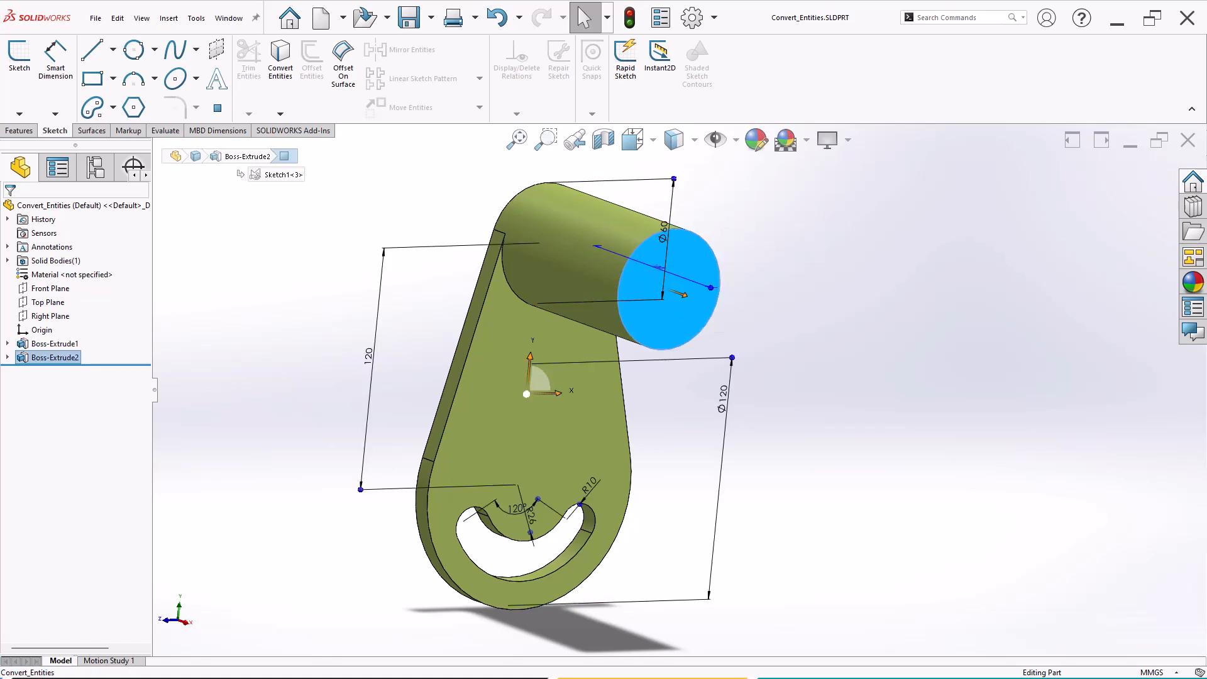
{"action": "right_click", "coordinate": [692, 251]}
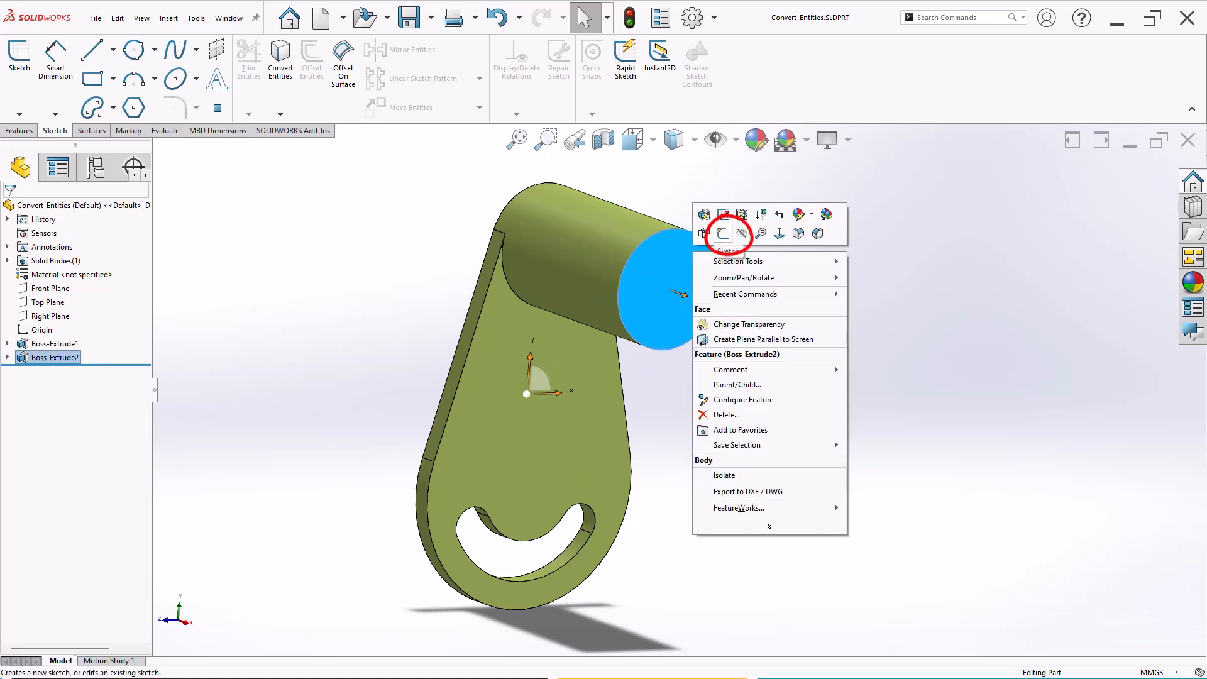
{"action": "left_click", "coordinate": [724, 234]}
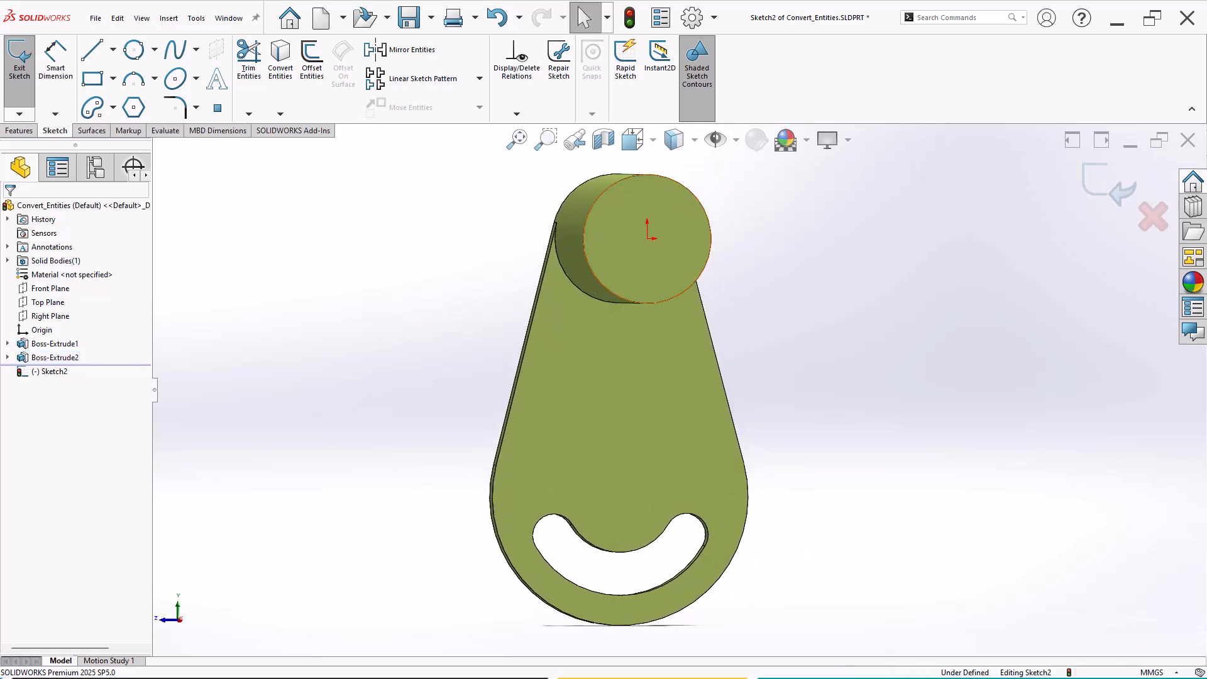
{"action": "middle_click_drag", "start_coordinate": [821, 374], "coordinate": [811, 357]}
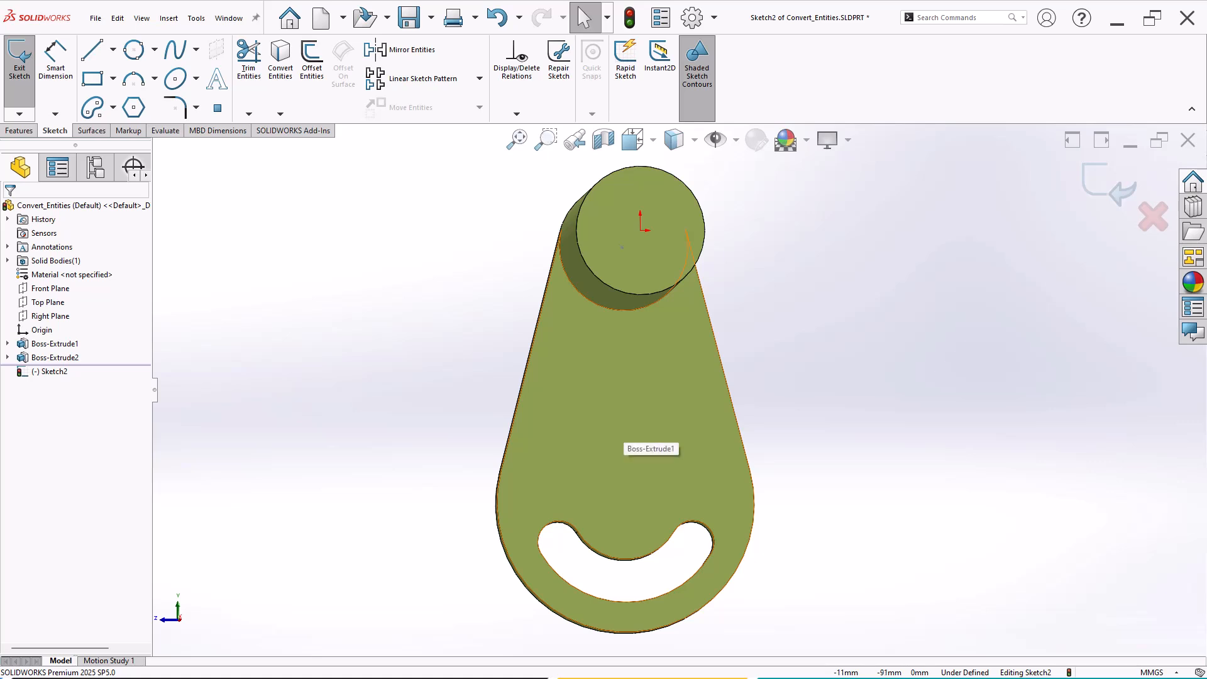
{"action": "left_click", "coordinate": [644, 440]}
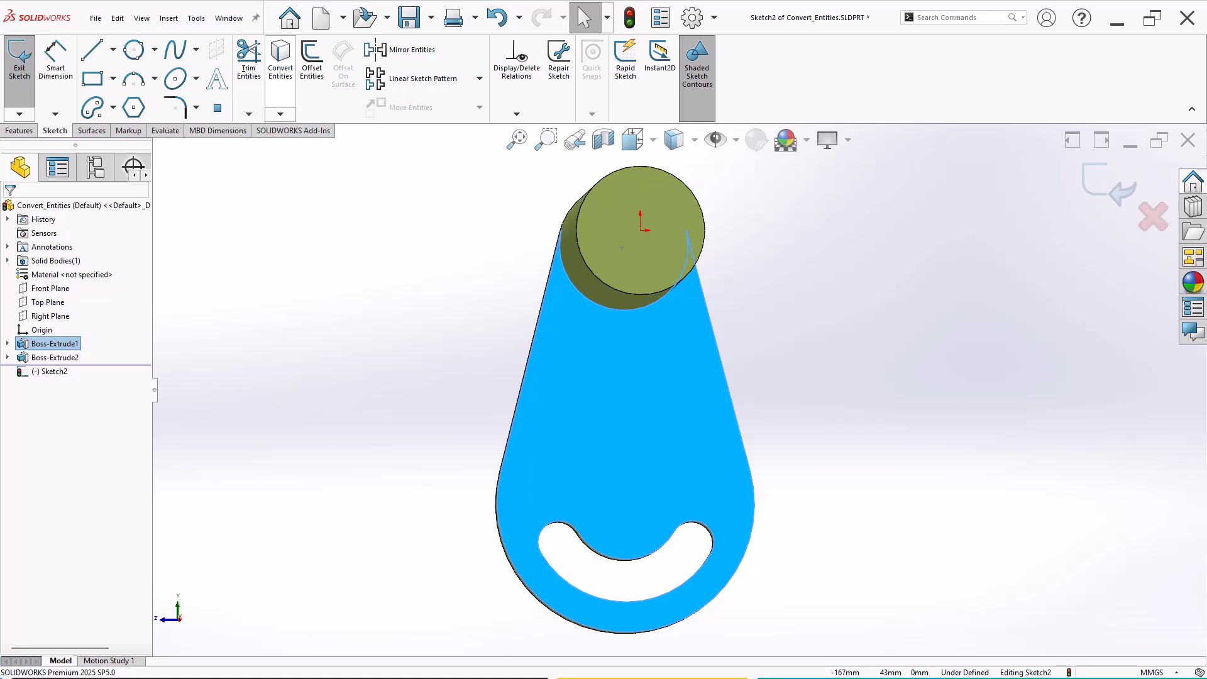
{"action": "left_click", "coordinate": [280, 63]}
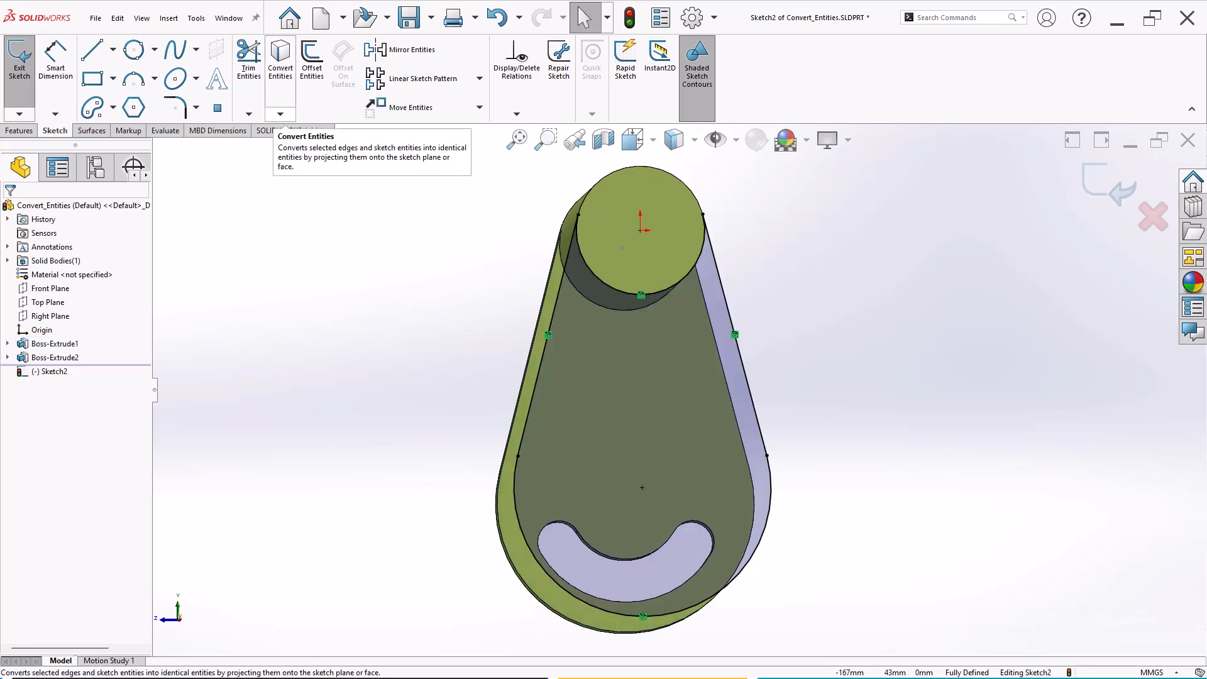
- Convert the closed loop of edges around the plate's curved slot into the same sketch, working from the Right view
{"action": "scroll", "coordinate": [801, 371], "scroll_direction": "up", "scroll_amount": 1}
{"action": "mouse_move", "coordinate": [802, 371]}
{"action": "middle_mouse_down"}
{"action": "mouse_move", "coordinate": [854, 377]}
{"action": "mouse_move", "coordinate": [798, 364]}
{"action": "mouse_move", "coordinate": [778, 340]}
{"action": "mouse_move", "coordinate": [808, 378]}
{"action": "mouse_move", "coordinate": [859, 382]}
{"action": "mouse_move", "coordinate": [807, 380]}
{"action": "middle_mouse_up"}
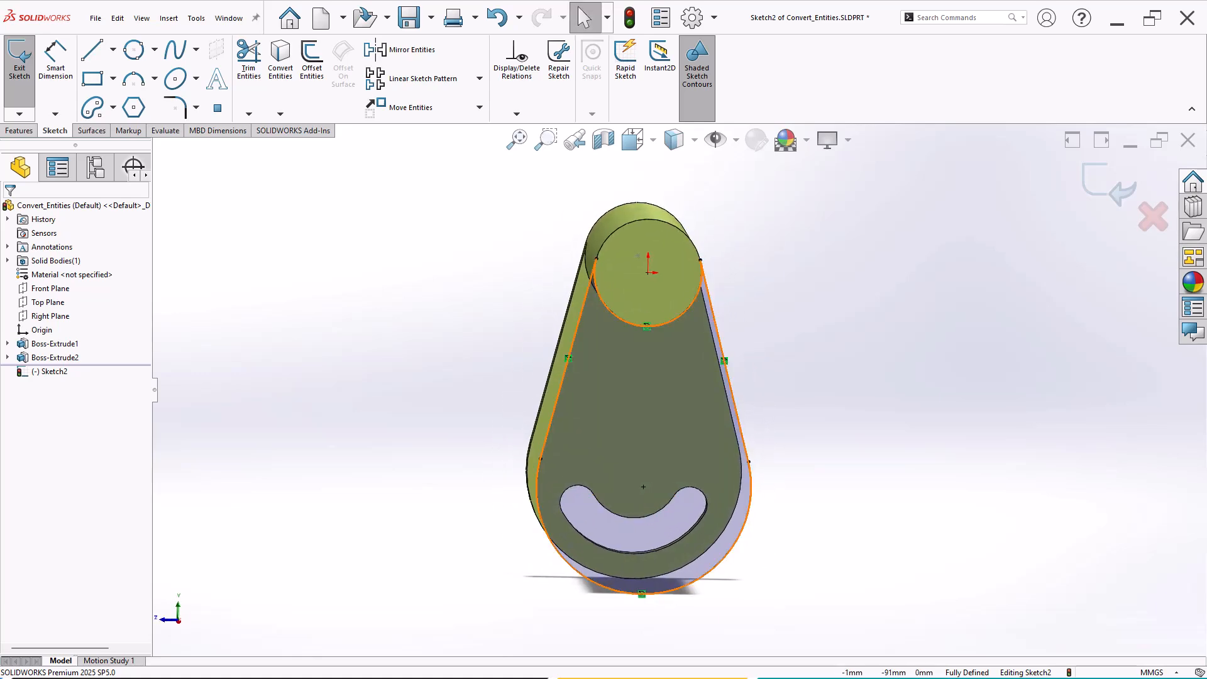
{"action": "key", "text": "space"}
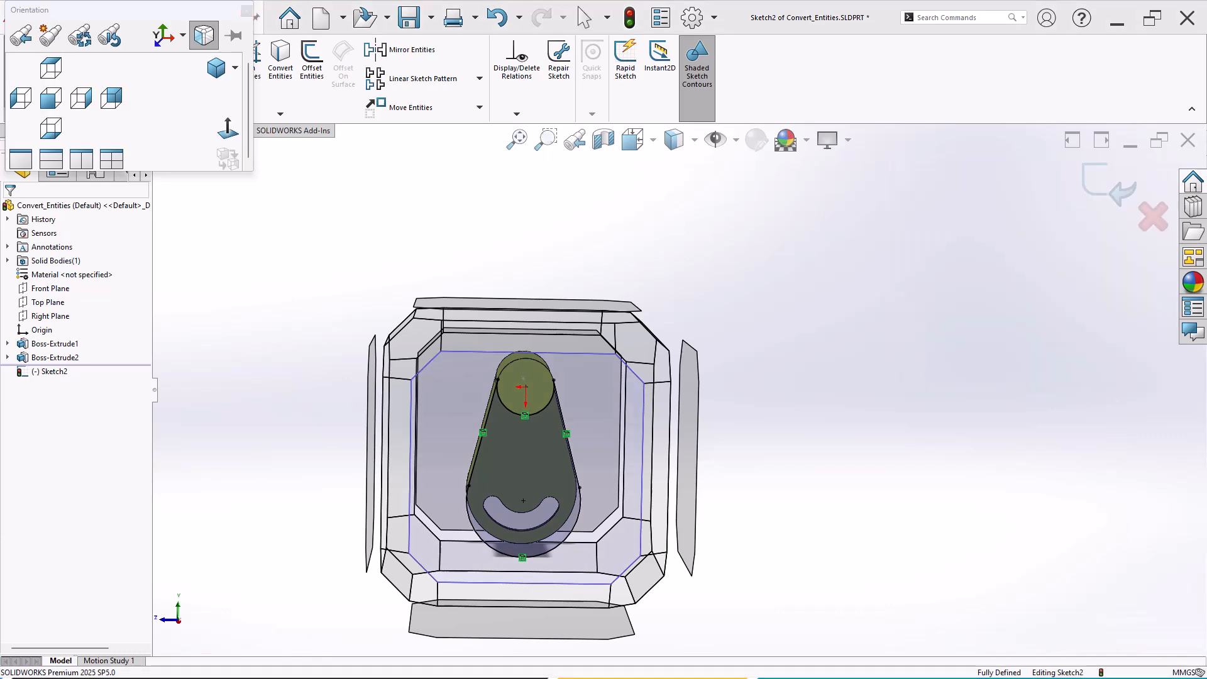
{"action": "left_click", "coordinate": [563, 443]}
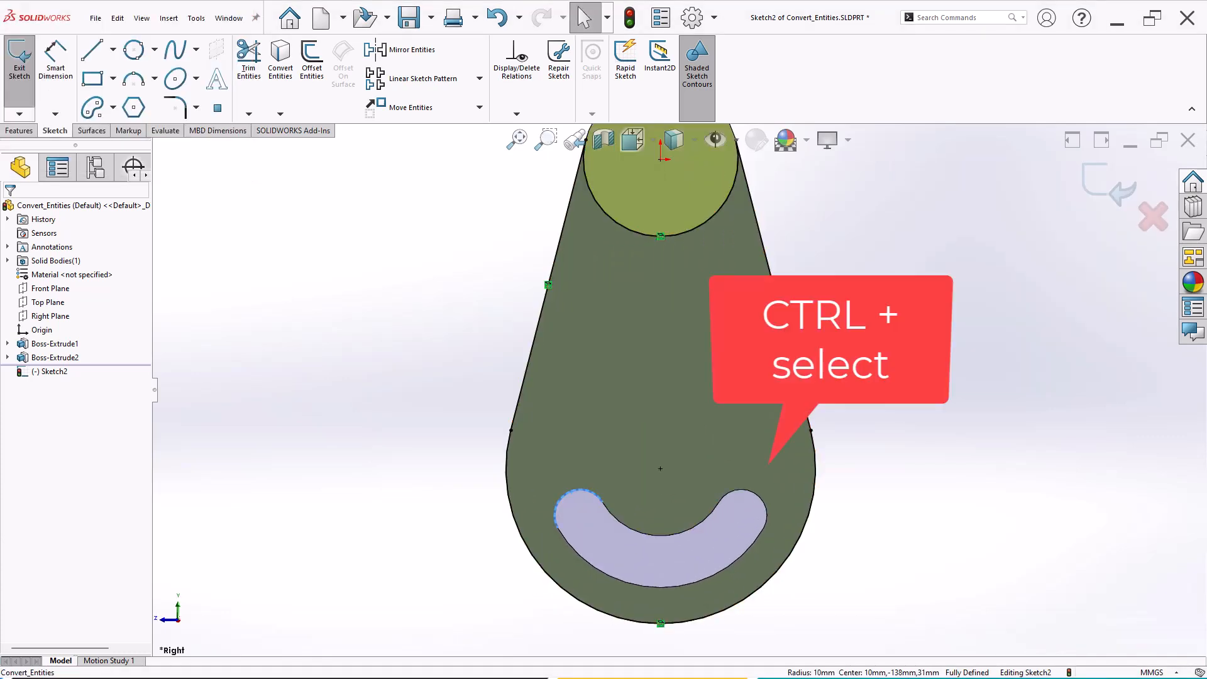
{"action": "left_click", "coordinate": [660, 534], "text": "ctrl"}
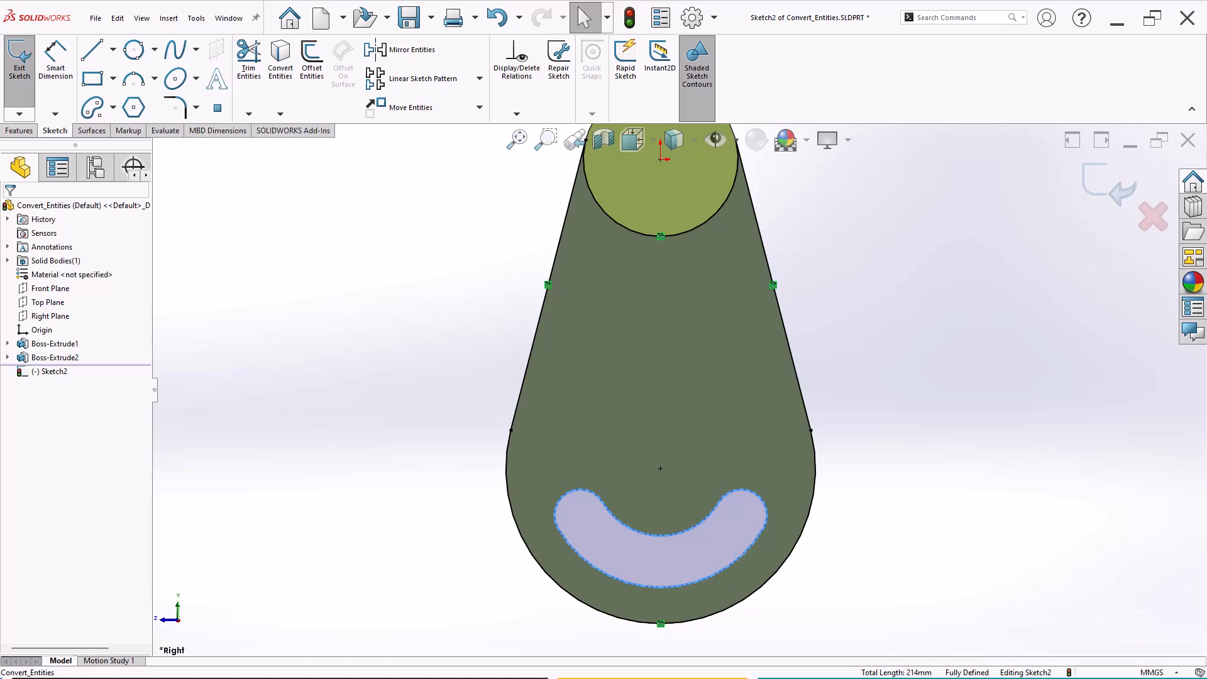
{"action": "left_click", "coordinate": [281, 68]}
{"action": "scroll", "coordinate": [678, 384], "scroll_direction": "up", "scroll_amount": 2}
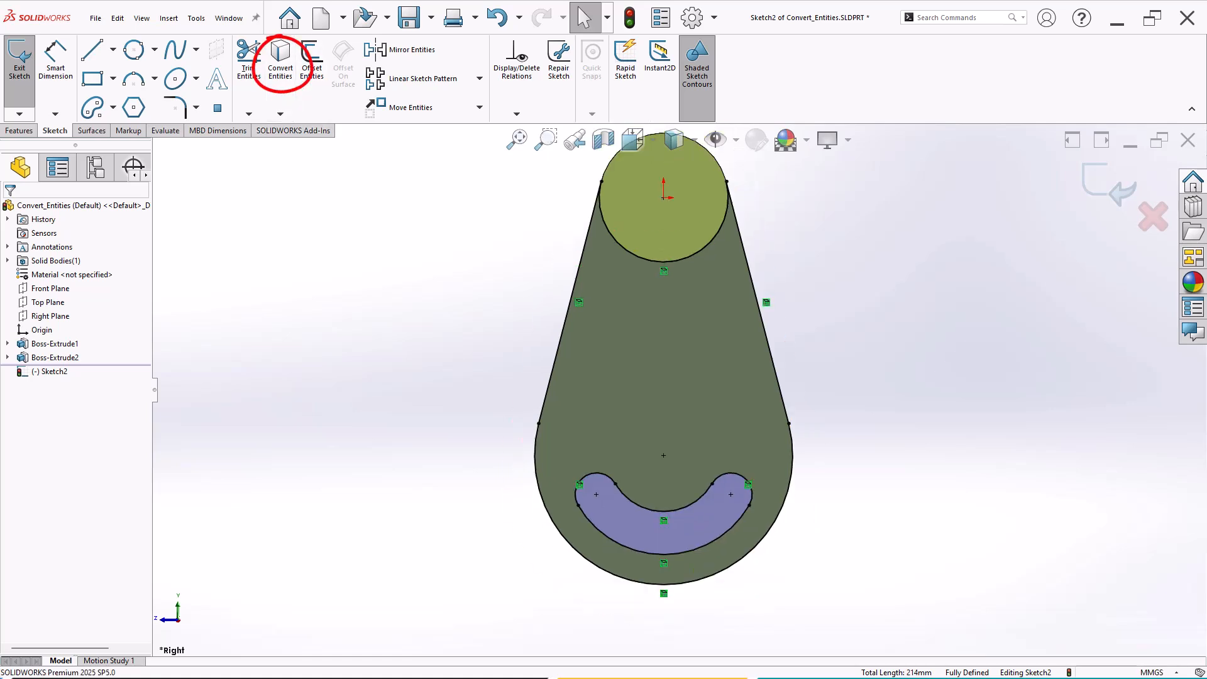
- Extrude the converted outline and slot as a second plate, Blind 10 mm with merged result, reversing the extrusion direction
{"action": "middle_click_drag", "start_coordinate": [678, 385], "coordinate": [736, 400]}
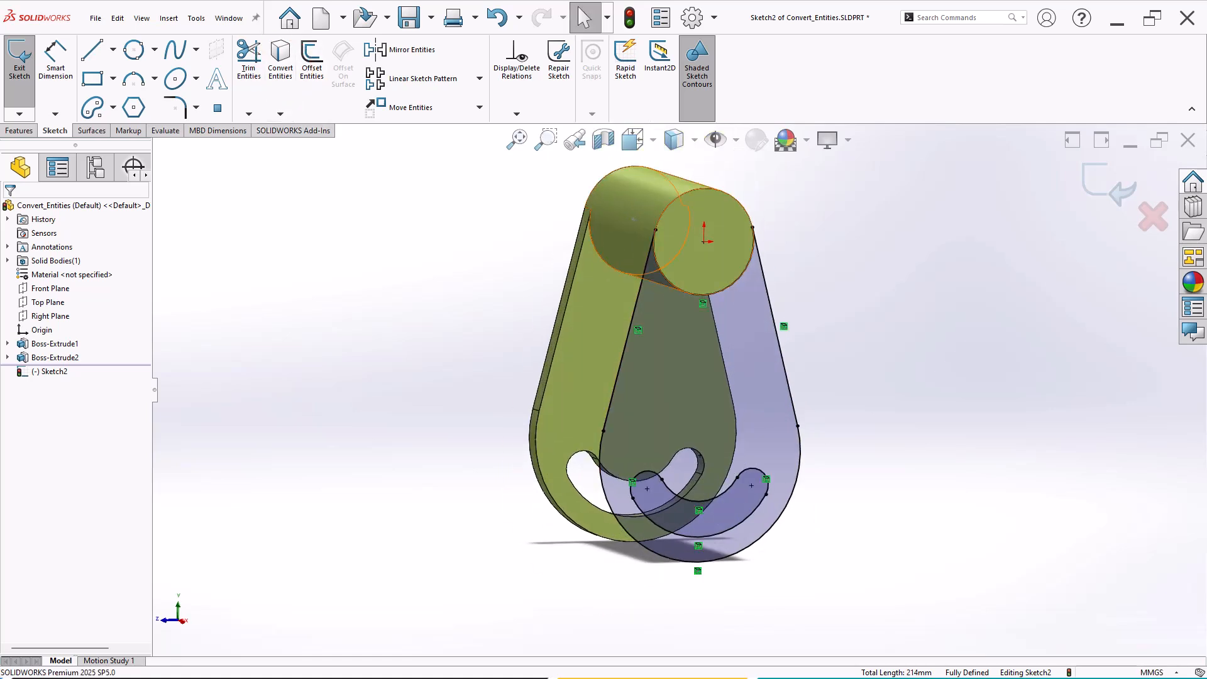
{"action": "scroll", "coordinate": [783, 544], "scroll_direction": "down", "scroll_amount": 2}
{"action": "scroll", "coordinate": [688, 391], "scroll_direction": "up", "scroll_amount": 2}
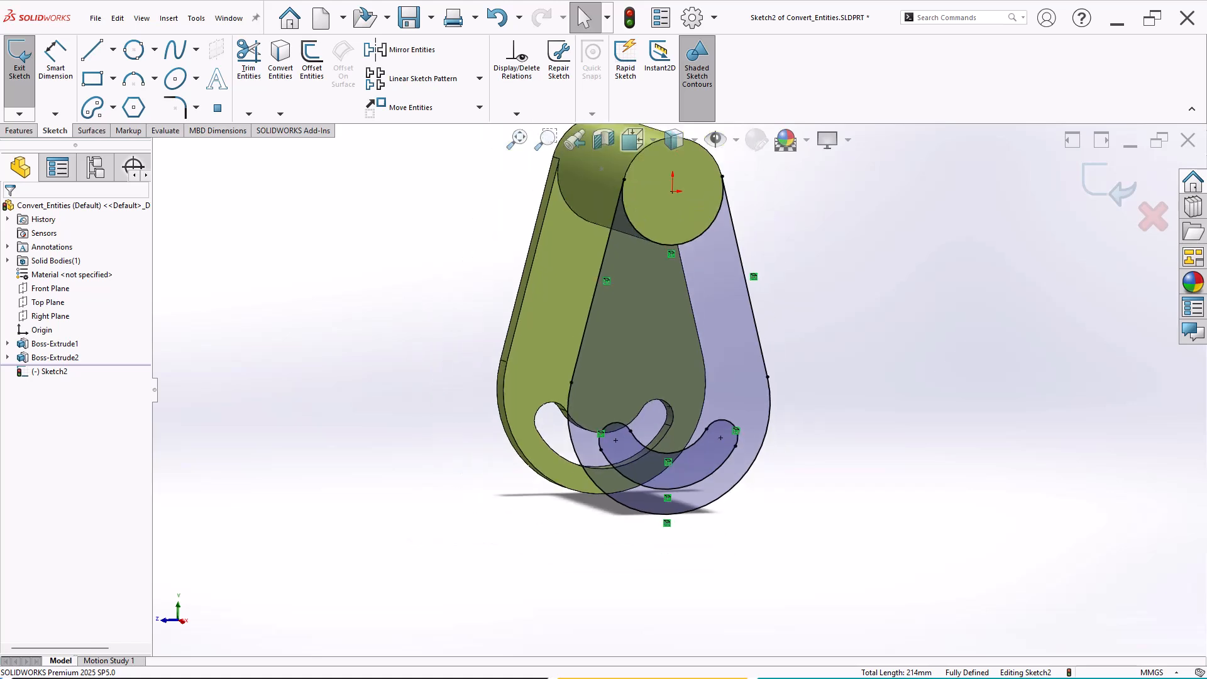
{"action": "mouse_move", "coordinate": [741, 165]}
{"action": "middle_mouse_down"}
{"action": "mouse_move", "coordinate": [804, 169]}
{"action": "mouse_move", "coordinate": [812, 182]}
{"action": "middle_mouse_up"}
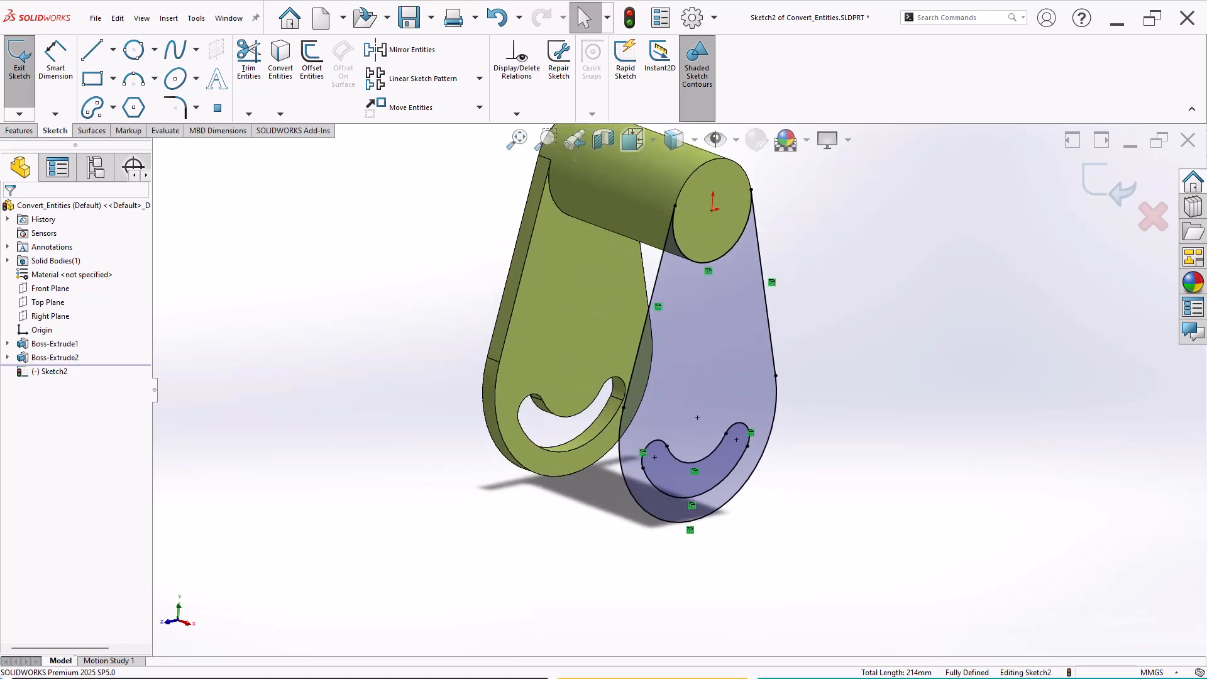
{"action": "scroll", "coordinate": [812, 182], "scroll_direction": "down", "scroll_amount": 1}
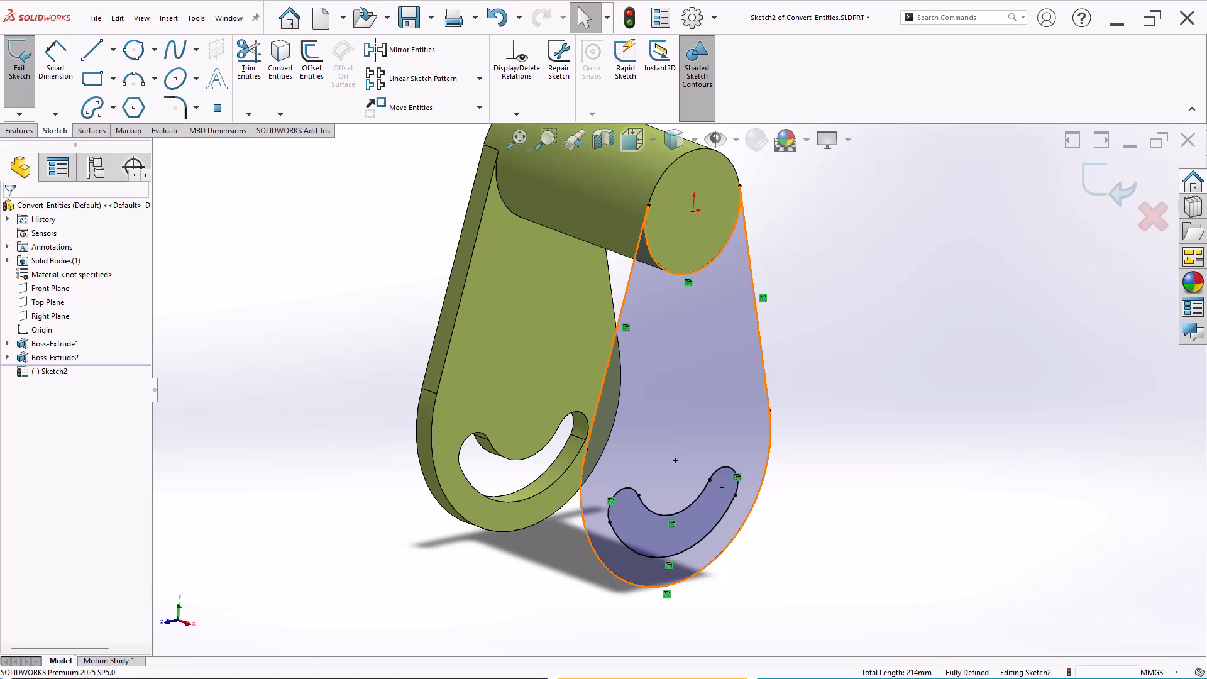
{"action": "scroll", "coordinate": [679, 388], "scroll_direction": "up", "scroll_amount": 1}
{"action": "scroll", "coordinate": [894, 213], "scroll_direction": "down", "scroll_amount": 1}
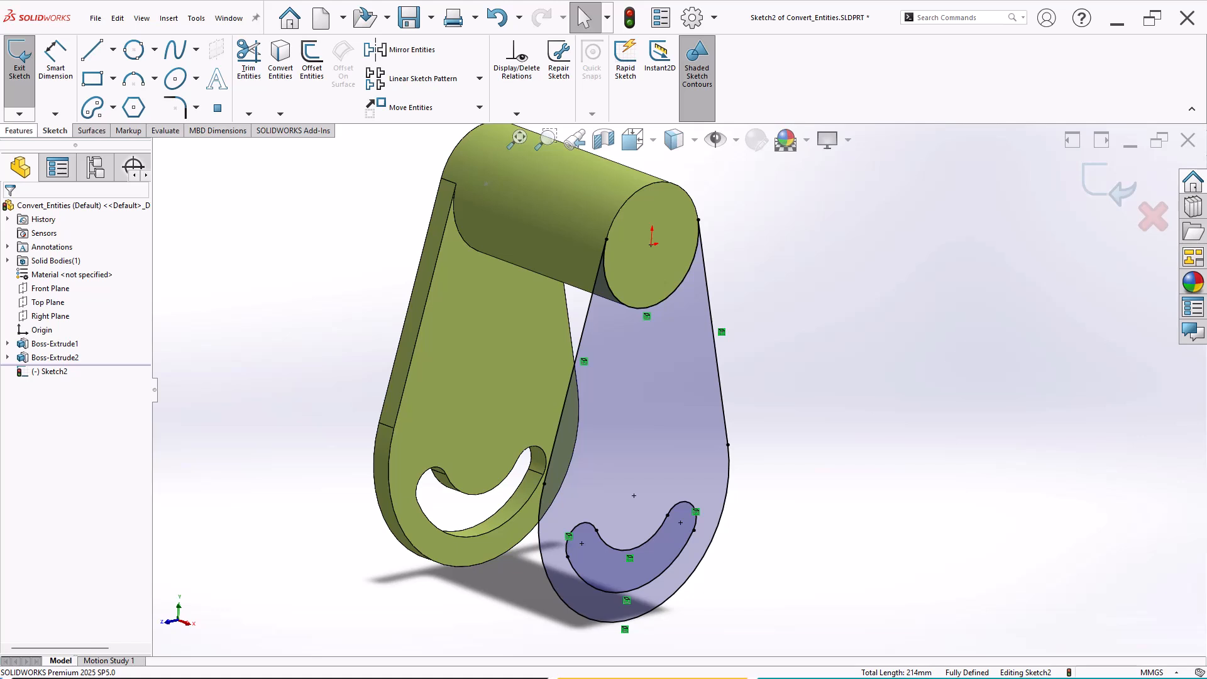
{"action": "left_click", "coordinate": [18, 131]}
{"action": "left_click", "coordinate": [22, 61]}
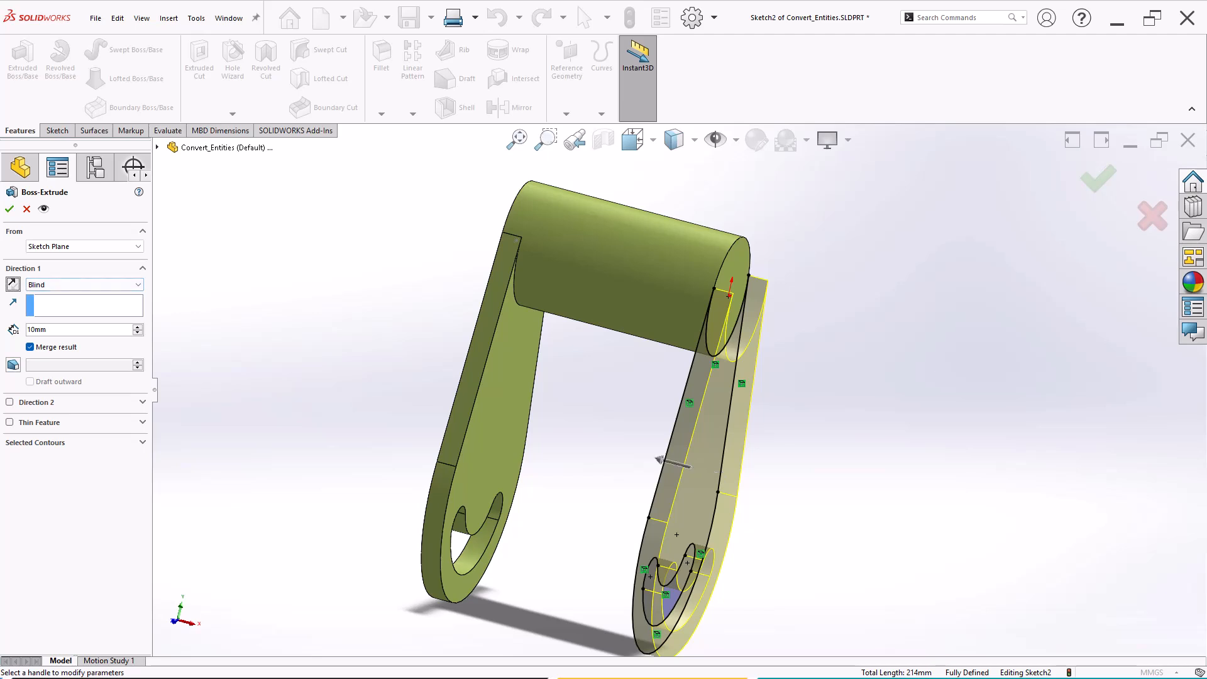
{"action": "left_click", "coordinate": [13, 284]}
{"action": "middle_click_drag", "start_coordinate": [468, 349], "coordinate": [443, 347]}
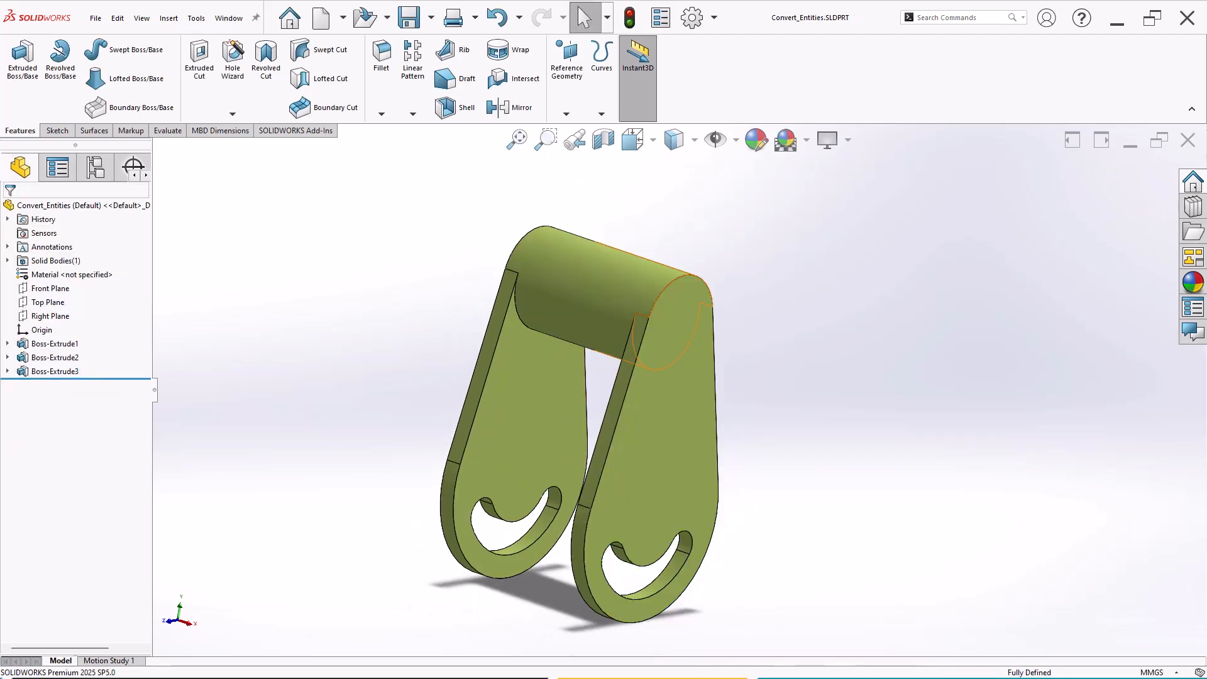
- Set the diameter of the plate's large end in Boss-Extrude1's Sketch1 to 100 mm, and rebuild the part
{"action": "left_click", "coordinate": [7, 343]}
{"action": "left_click", "coordinate": [59, 357]}
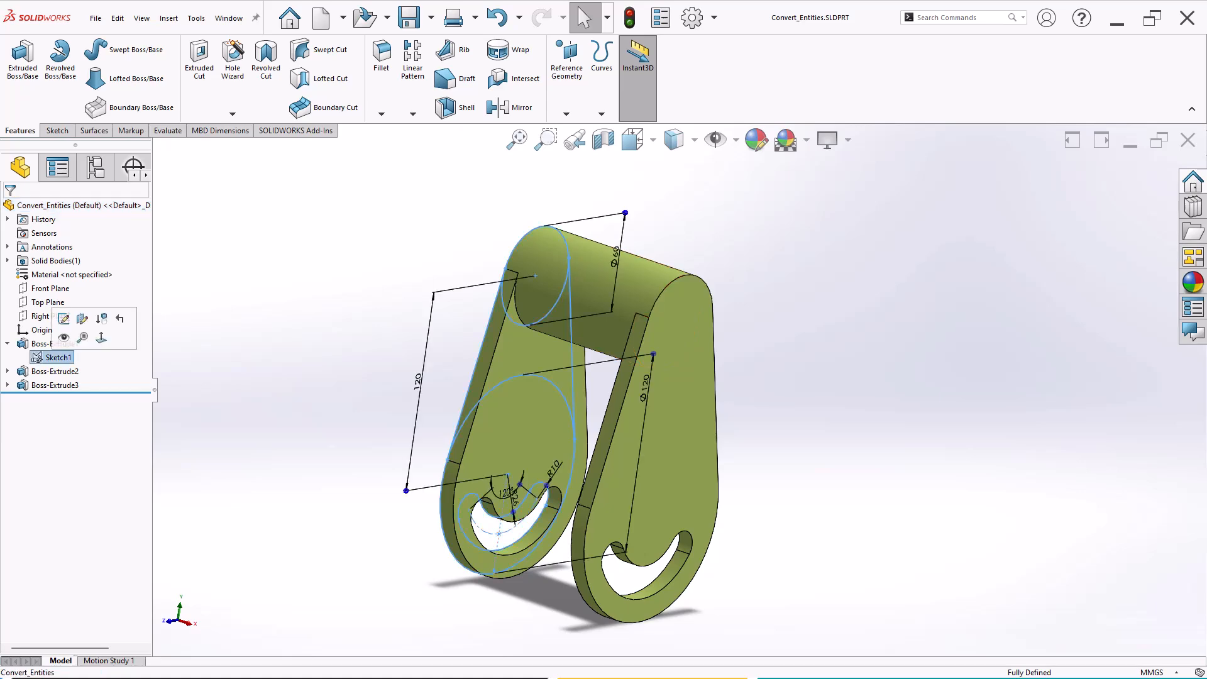
{"action": "mouse_move", "coordinate": [660, 428]}
{"action": "middle_mouse_down"}
{"action": "mouse_move", "coordinate": [654, 393]}
{"action": "mouse_move", "coordinate": [675, 384]}
{"action": "mouse_move", "coordinate": [647, 381]}
{"action": "mouse_move", "coordinate": [658, 377]}
{"action": "mouse_move", "coordinate": [656, 396]}
{"action": "middle_mouse_up"}
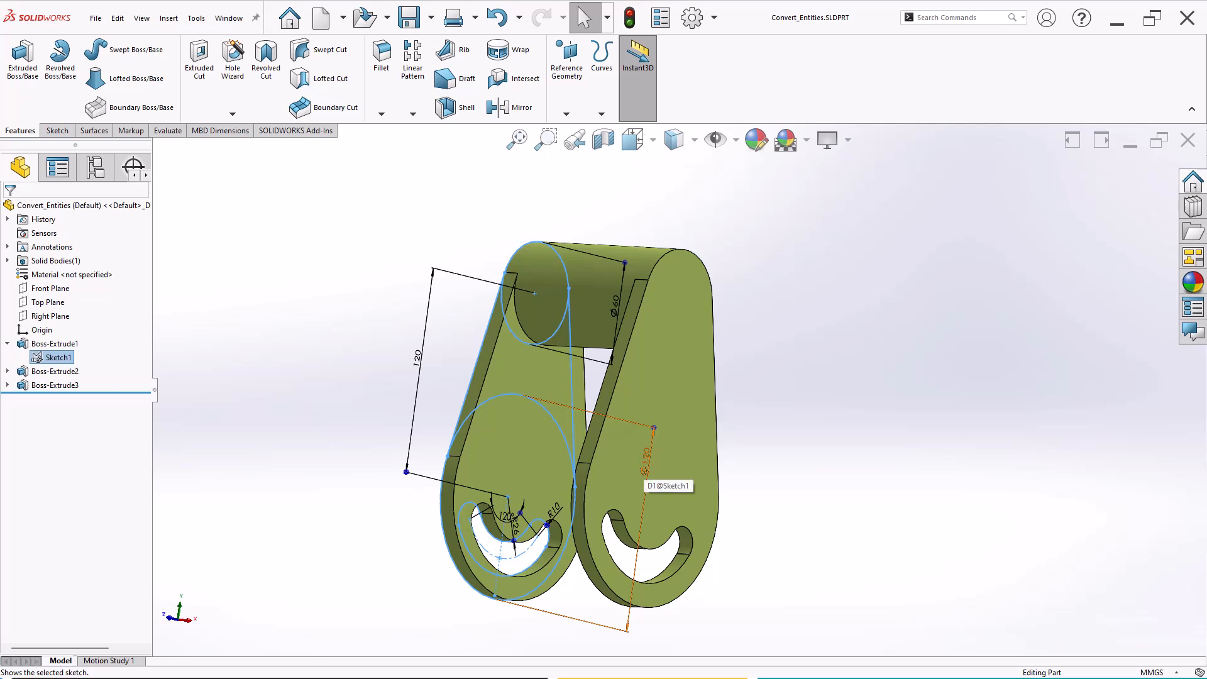
{"action": "double_click", "coordinate": [646, 464]}
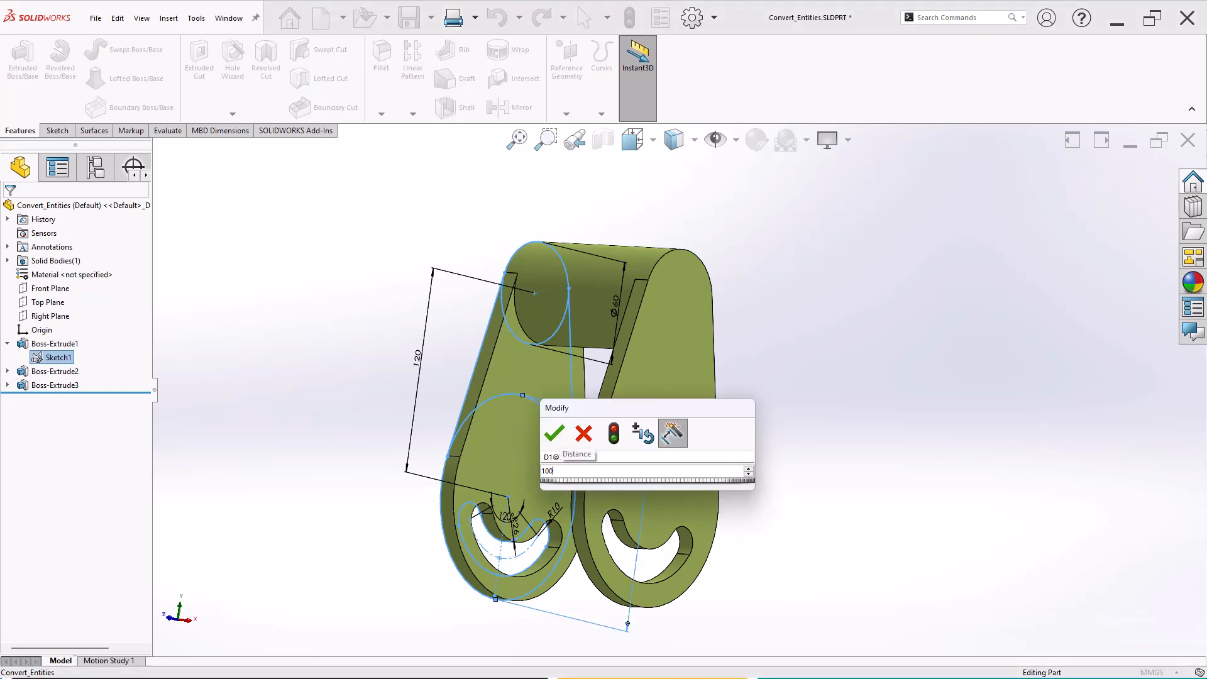
{"action": "key", "text": "Return"}
{"action": "key", "text": "Escape"}
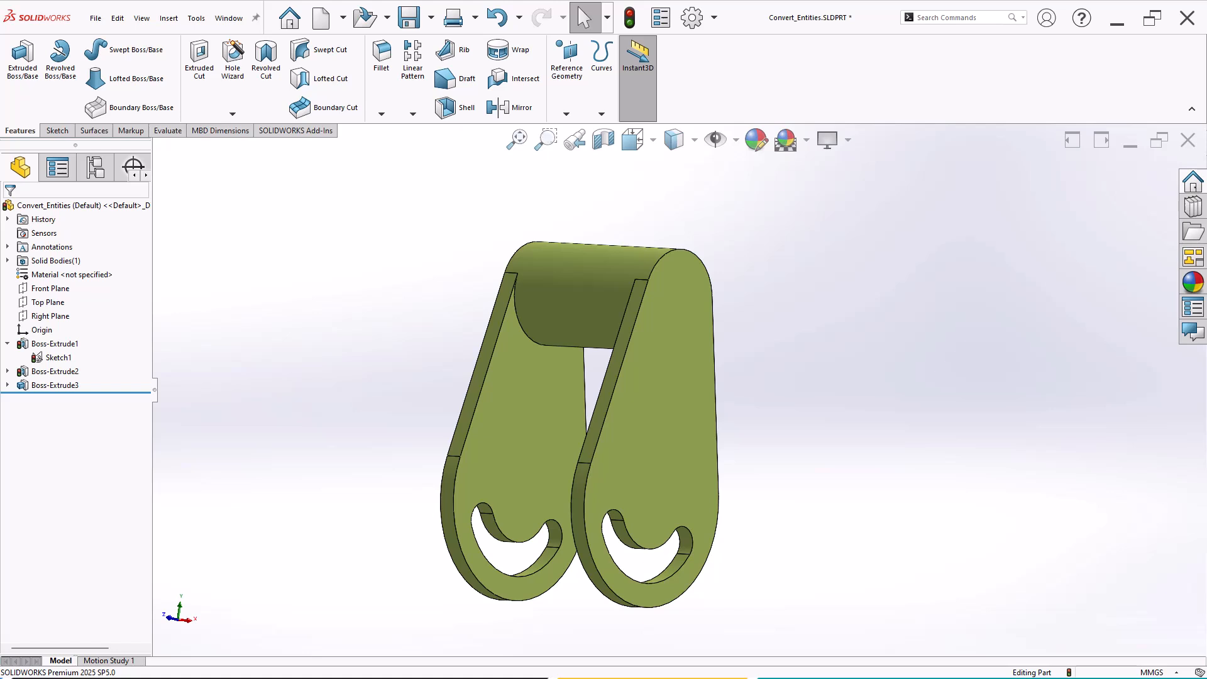
{"action": "key", "text": "ctrl+b"}
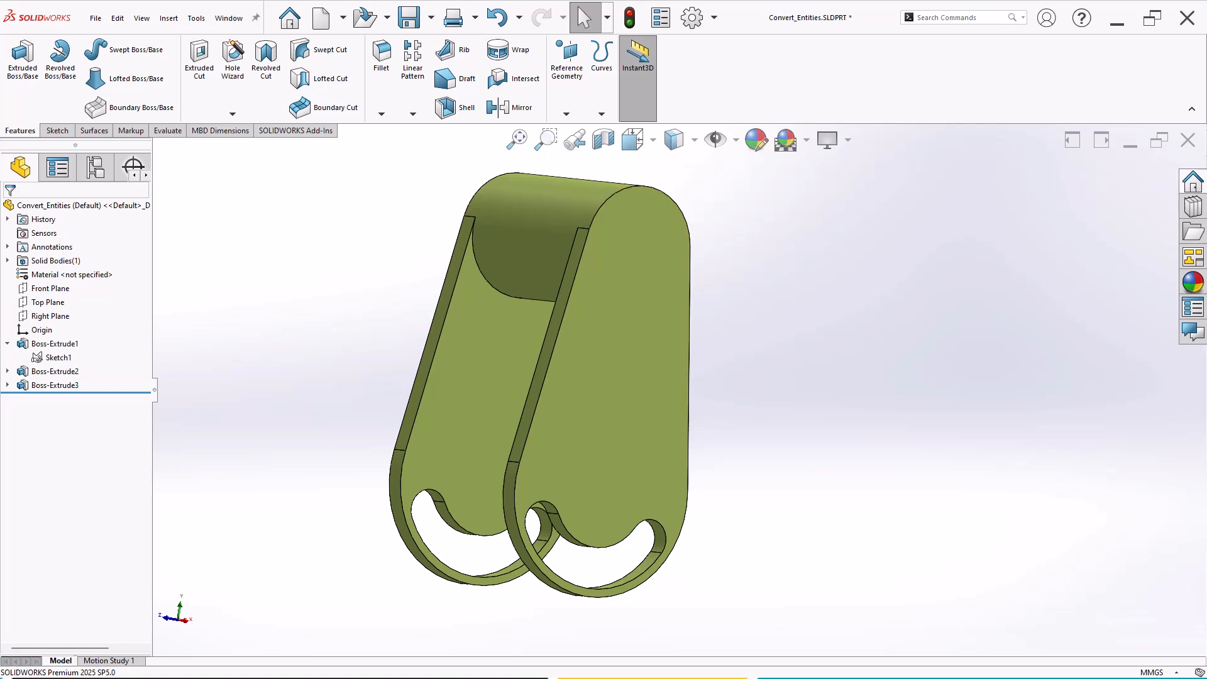
{"action": "mouse_move", "coordinate": [539, 377]}
{"action": "middle_mouse_down"}
{"action": "mouse_move", "coordinate": [569, 379]}
{"action": "mouse_move", "coordinate": [555, 381]}
{"action": "middle_mouse_up"}
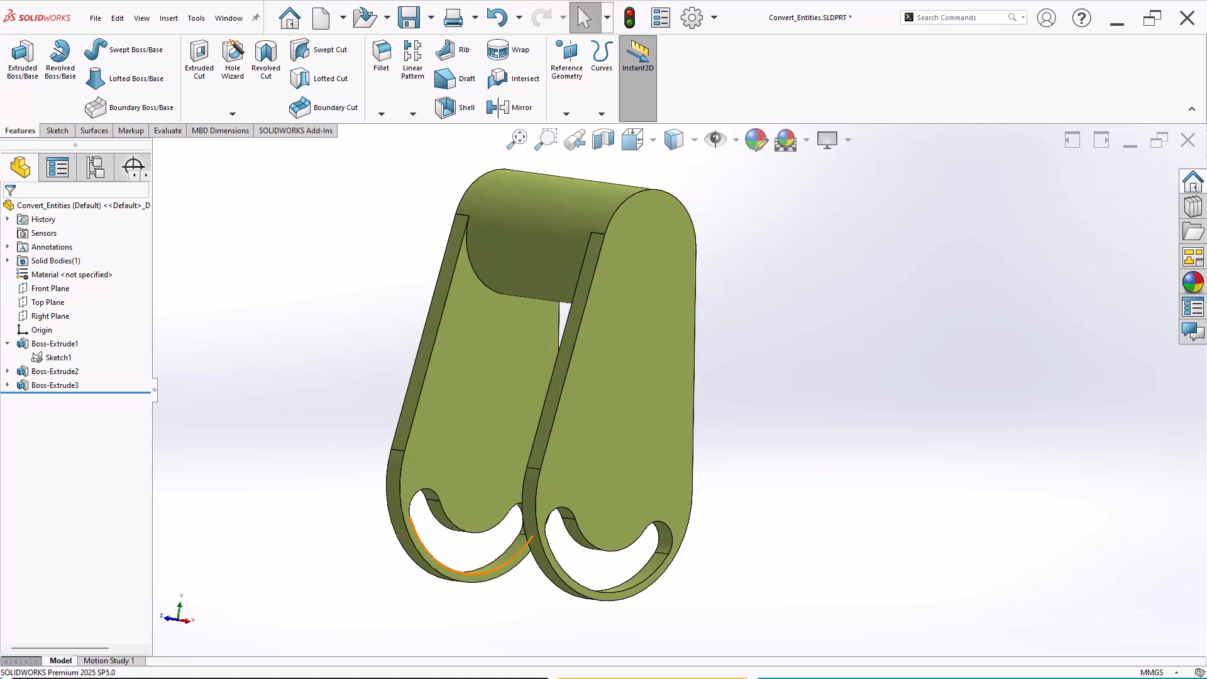
{"action": "mouse_move", "coordinate": [533, 534]}
{"action": "middle_mouse_down"}
{"action": "mouse_move", "coordinate": [510, 479]}
{"action": "mouse_move", "coordinate": [514, 533]}
{"action": "middle_mouse_up"}
{"action": "mouse_move", "coordinate": [553, 478]}
{"action": "middle_mouse_down"}
{"action": "mouse_move", "coordinate": [679, 483]}
{"action": "mouse_move", "coordinate": [534, 485]}
{"action": "mouse_move", "coordinate": [528, 472]}
{"action": "mouse_move", "coordinate": [705, 472]}
{"action": "mouse_move", "coordinate": [535, 472]}
{"action": "middle_mouse_up"}
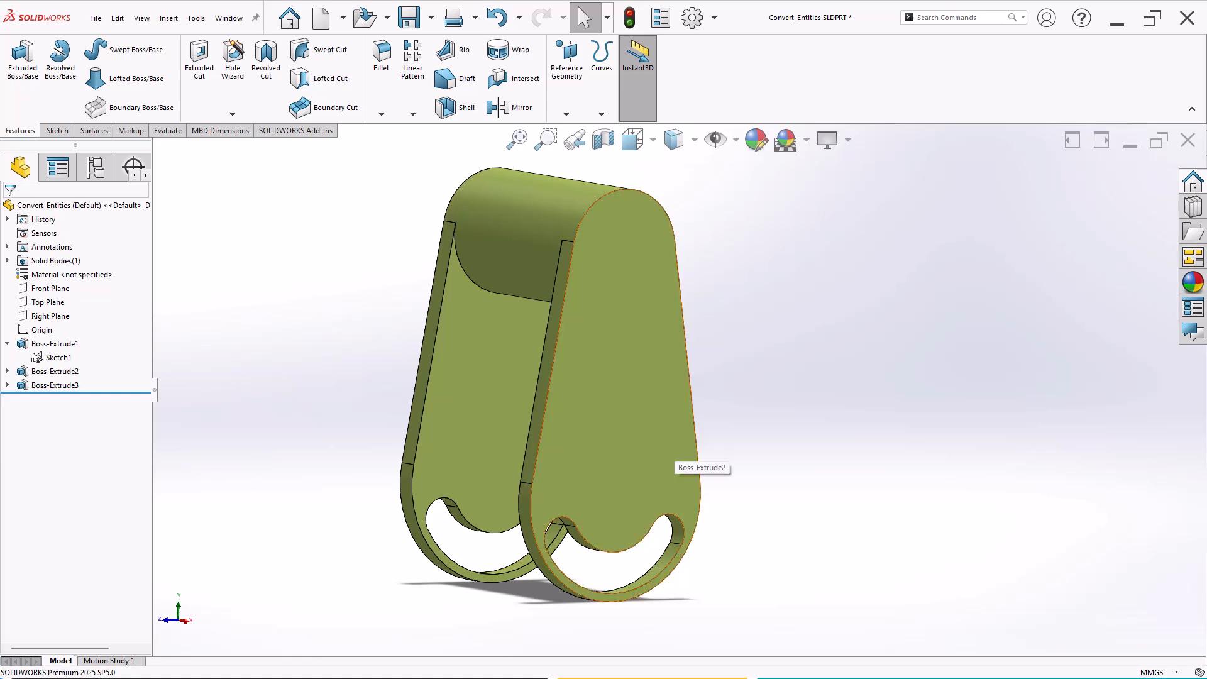
{"action": "middle_click_drag", "start_coordinate": [671, 463], "coordinate": [635, 462]}
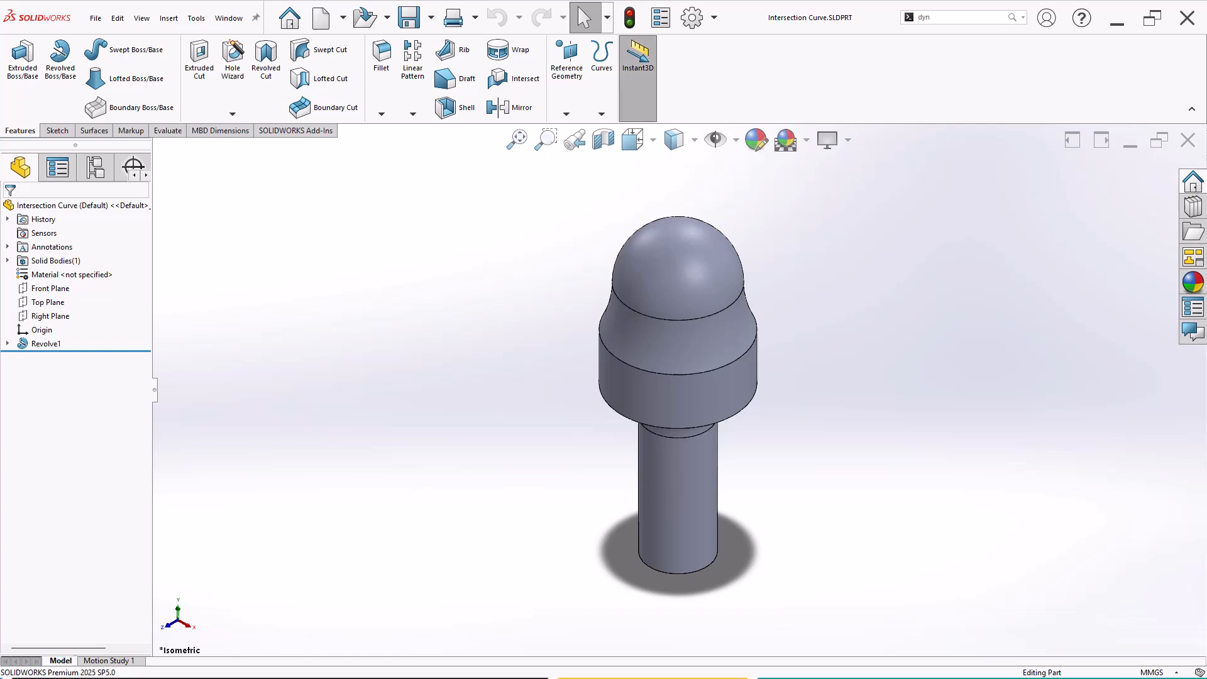
- Start an Intersection Curve and select the revolved body's dome, flared, large cylindrical, neck fillet and shank faces
{"action": "left_click", "coordinate": [57, 131]}
{"action": "left_click", "coordinate": [280, 114]}
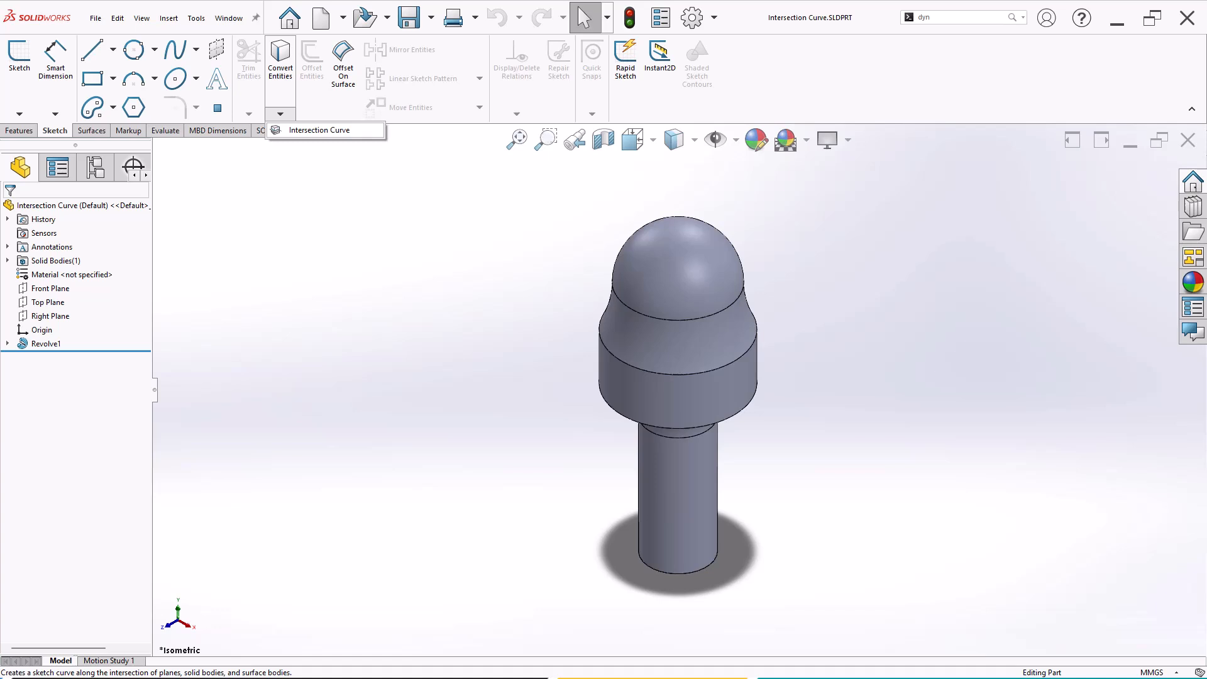
{"action": "left_click", "coordinate": [1006, 379]}
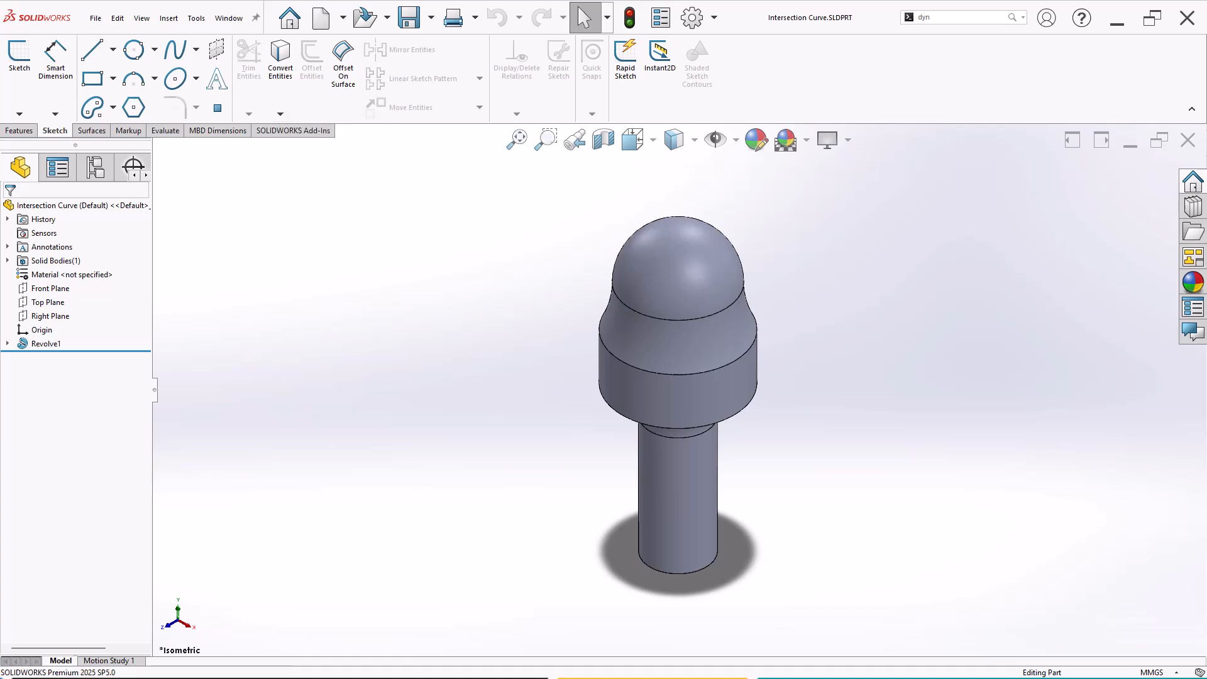
{"action": "scroll", "coordinate": [1006, 379], "scroll_direction": "down", "scroll_amount": 1}
{"action": "left_click", "coordinate": [280, 114]}
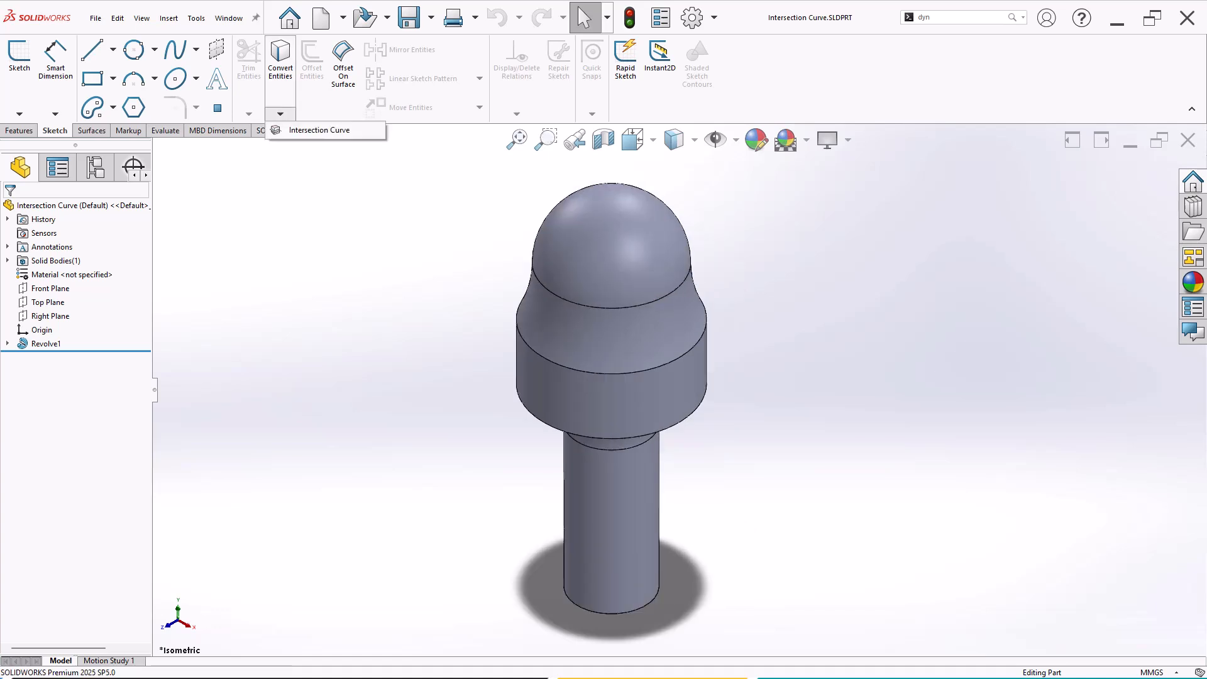
{"action": "left_click", "coordinate": [315, 130]}
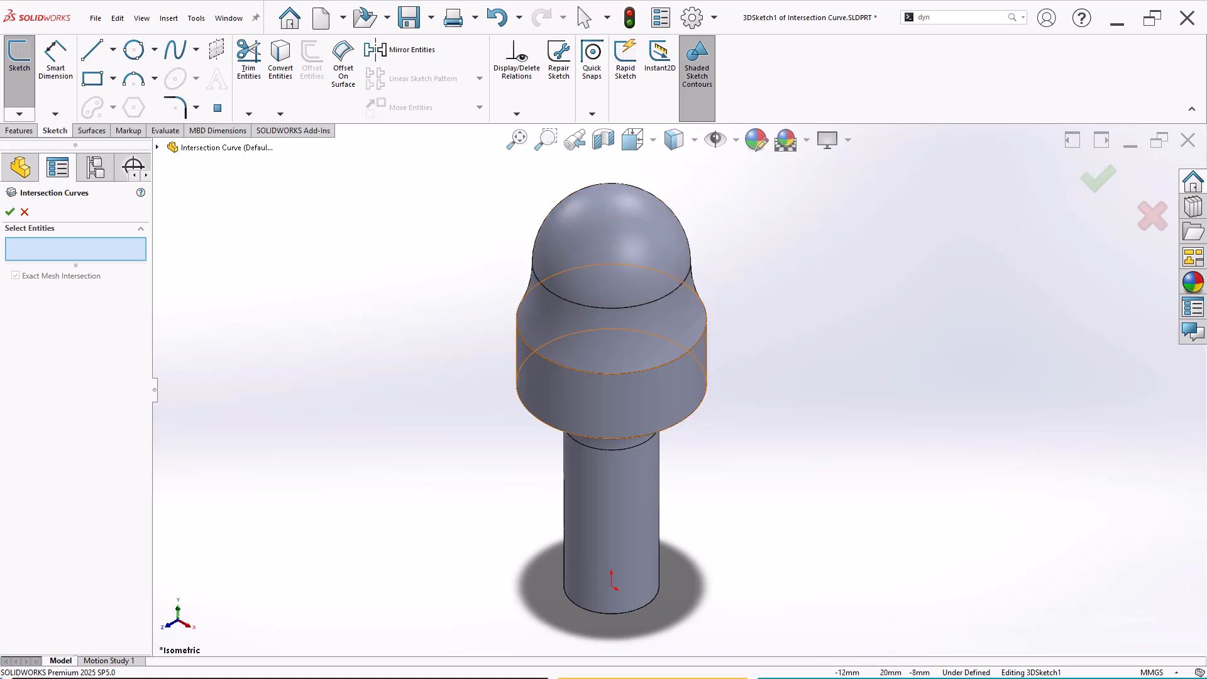
{"action": "scroll", "coordinate": [680, 392], "scroll_direction": "up", "scroll_amount": 2}
{"action": "left_click", "coordinate": [651, 296]}
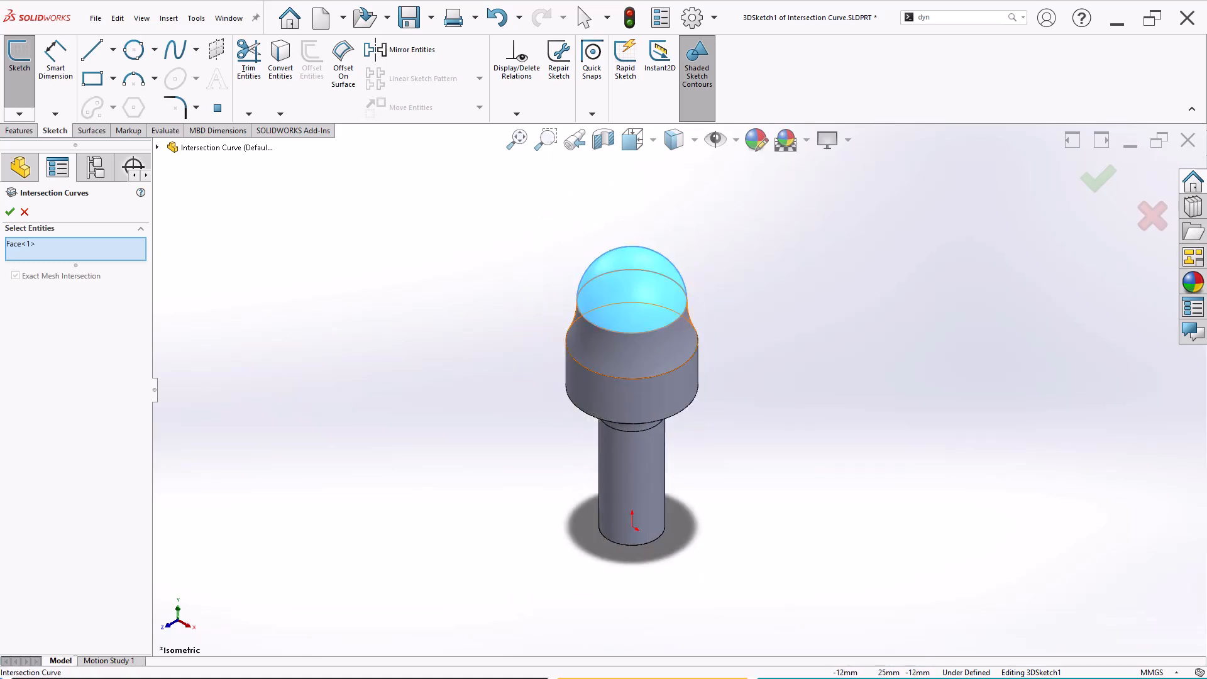
{"action": "left_click", "coordinate": [650, 352]}
{"action": "left_click", "coordinate": [651, 398]}
{"action": "left_click", "coordinate": [637, 427]}
{"action": "left_click", "coordinate": [635, 460]}
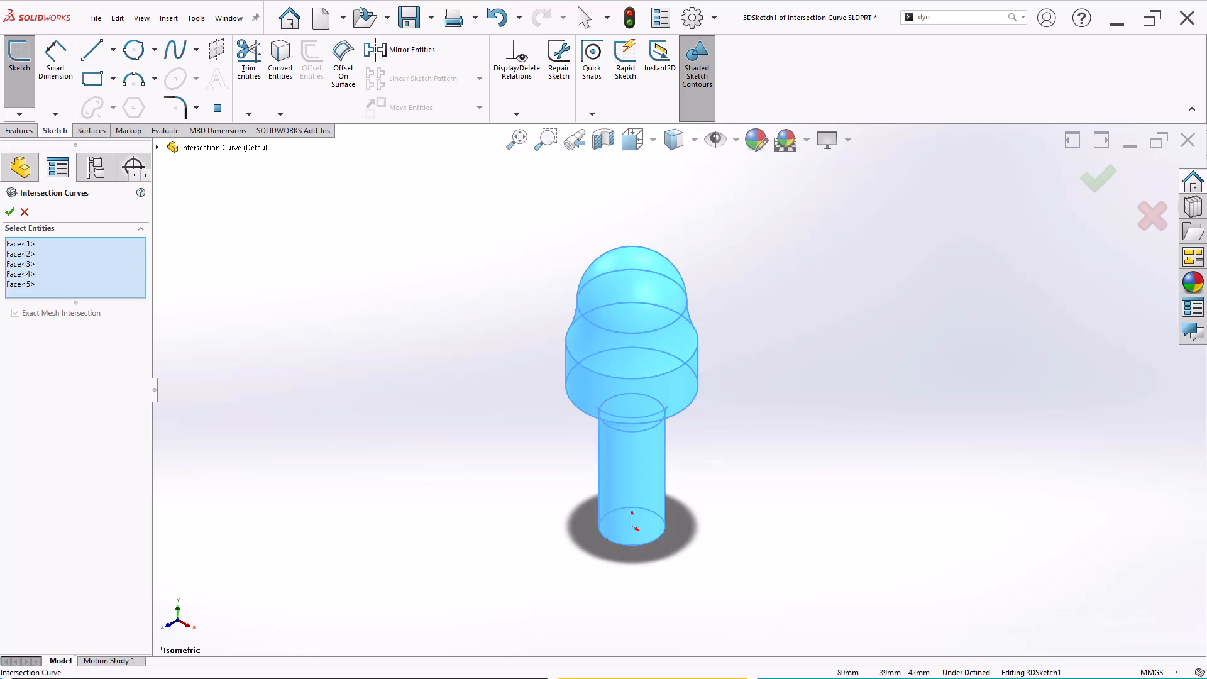
- Add the shank's bottom end face and the Front Plane to the selection, generate the intersection curves, and exit the 3D sketch
{"action": "left_click", "coordinate": [157, 148]}
{"action": "middle_click_drag", "start_coordinate": [427, 403], "coordinate": [443, 245]}
{"action": "left_click", "coordinate": [626, 542]}
{"action": "middle_click_drag", "start_coordinate": [323, 273], "coordinate": [261, 402]}
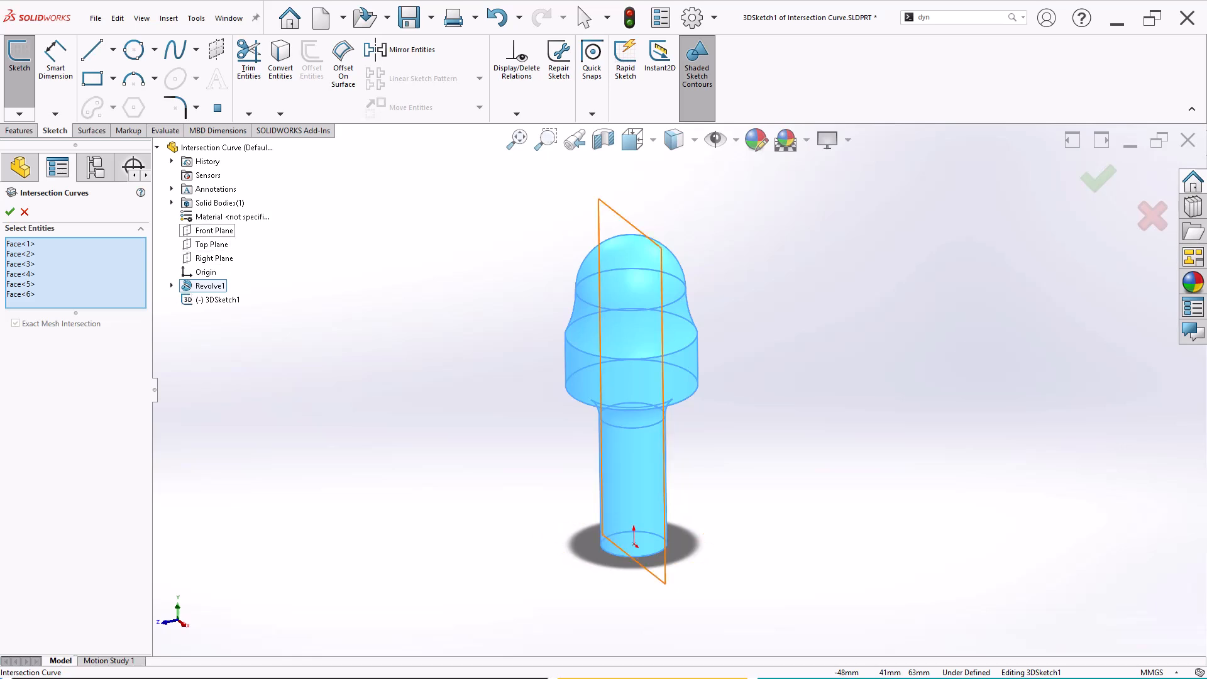
{"action": "left_click", "coordinate": [213, 230]}
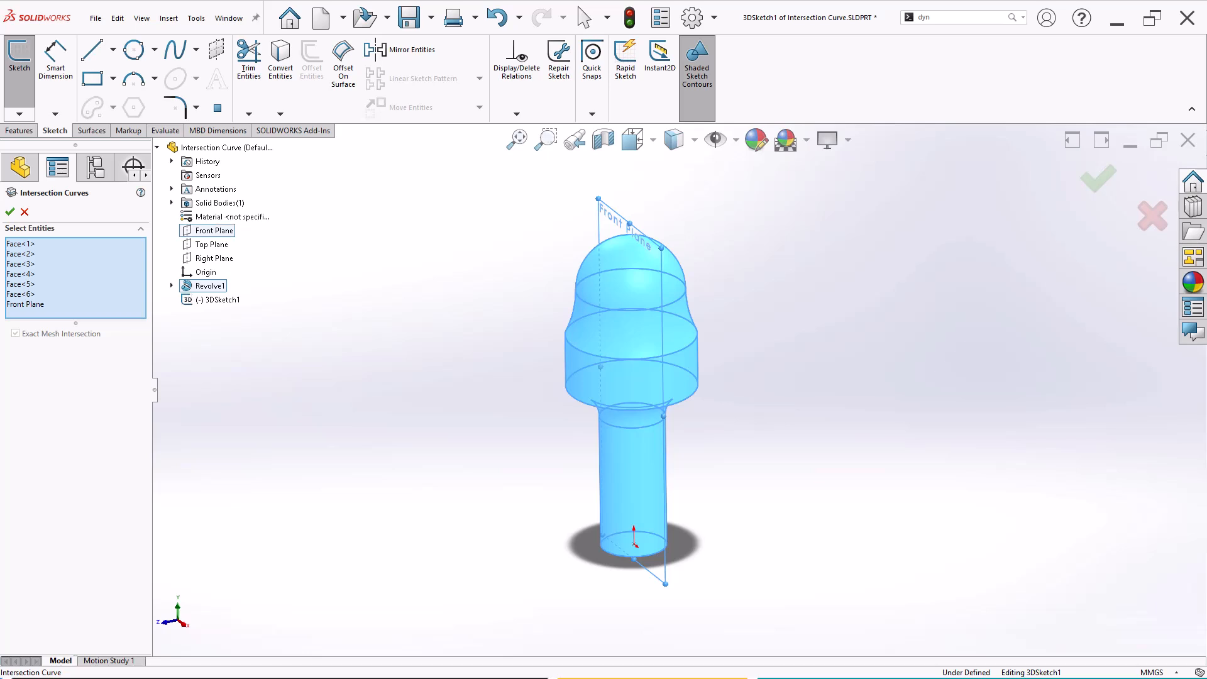
{"action": "left_click", "coordinate": [10, 212]}
{"action": "scroll", "coordinate": [764, 337], "scroll_direction": "down", "scroll_amount": 2}
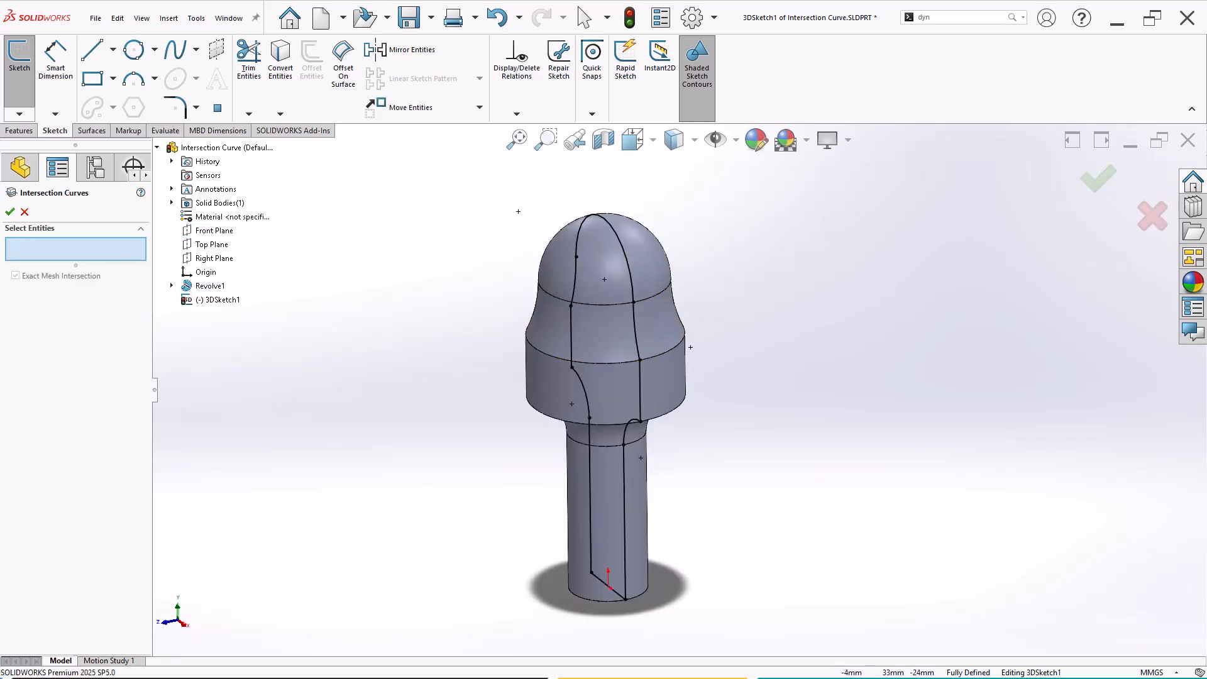
{"action": "mouse_move", "coordinate": [763, 338]}
{"action": "middle_mouse_down"}
{"action": "mouse_move", "coordinate": [831, 343]}
{"action": "mouse_move", "coordinate": [770, 332]}
{"action": "mouse_move", "coordinate": [736, 303]}
{"action": "mouse_move", "coordinate": [768, 334]}
{"action": "middle_mouse_up"}
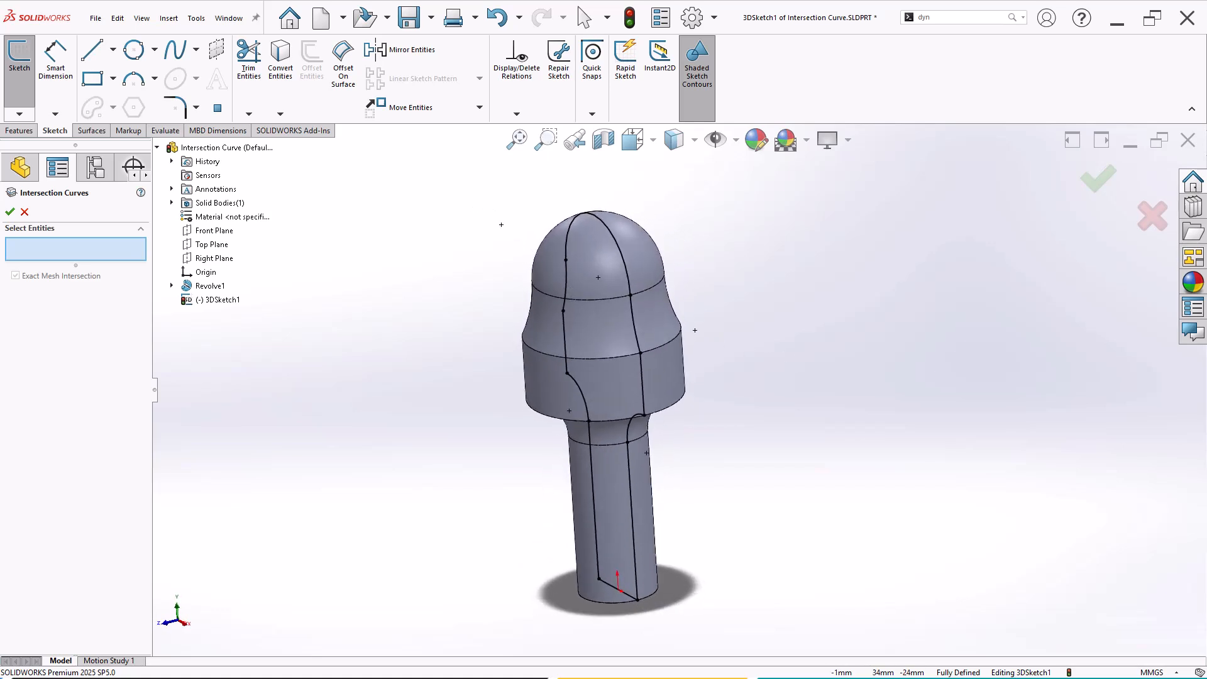
{"action": "mouse_move", "coordinate": [607, 393]}
{"action": "middle_mouse_down"}
{"action": "mouse_move", "coordinate": [709, 392]}
{"action": "mouse_move", "coordinate": [684, 352]}
{"action": "mouse_move", "coordinate": [697, 336]}
{"action": "mouse_move", "coordinate": [629, 389]}
{"action": "mouse_move", "coordinate": [512, 385]}
{"action": "mouse_move", "coordinate": [569, 386]}
{"action": "mouse_move", "coordinate": [584, 414]}
{"action": "middle_mouse_up"}
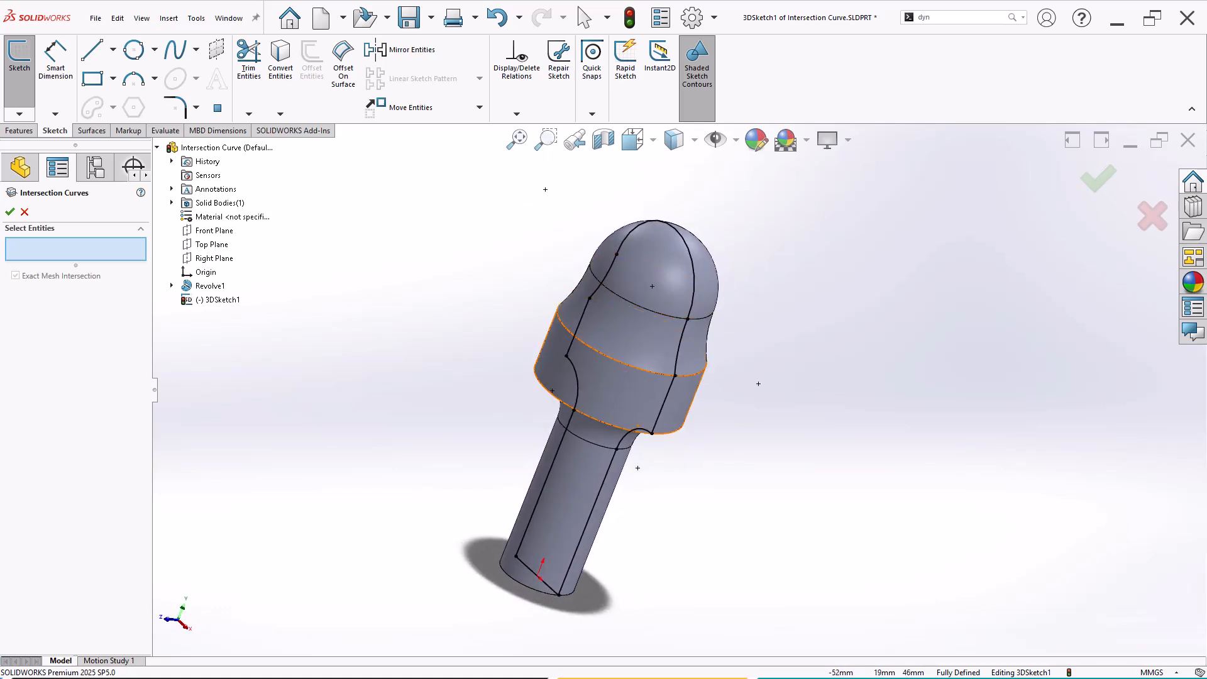
{"action": "left_click", "coordinate": [24, 212]}
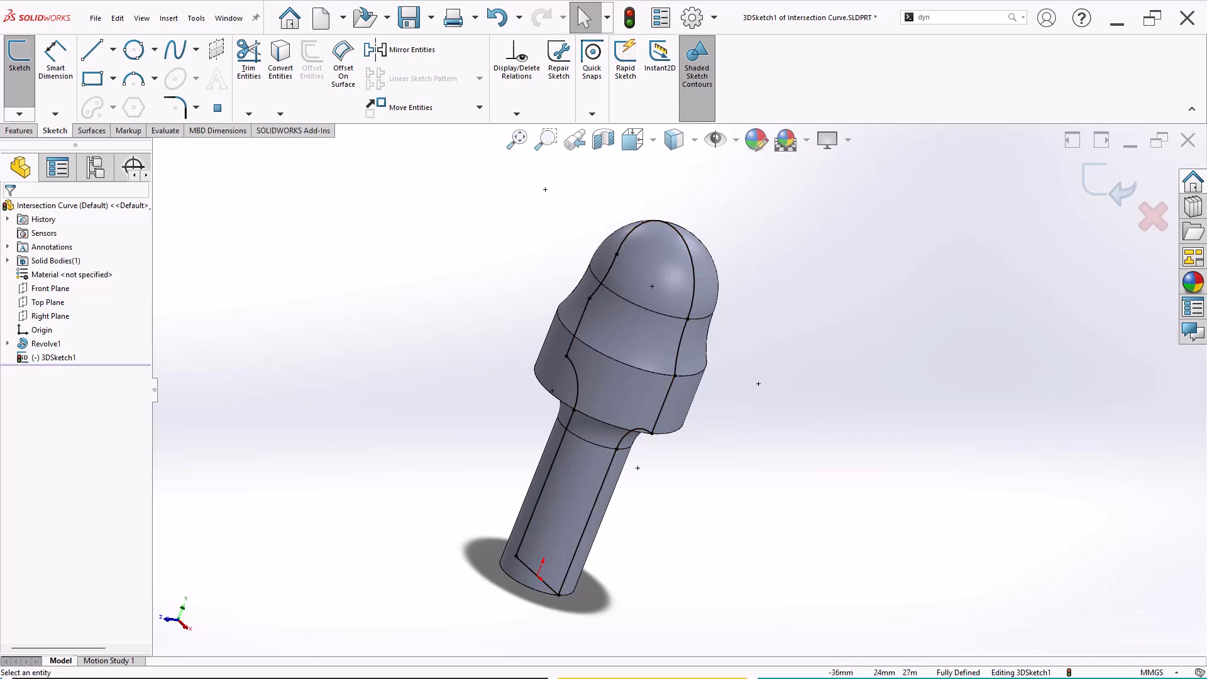
{"action": "left_click", "coordinate": [1109, 182]}
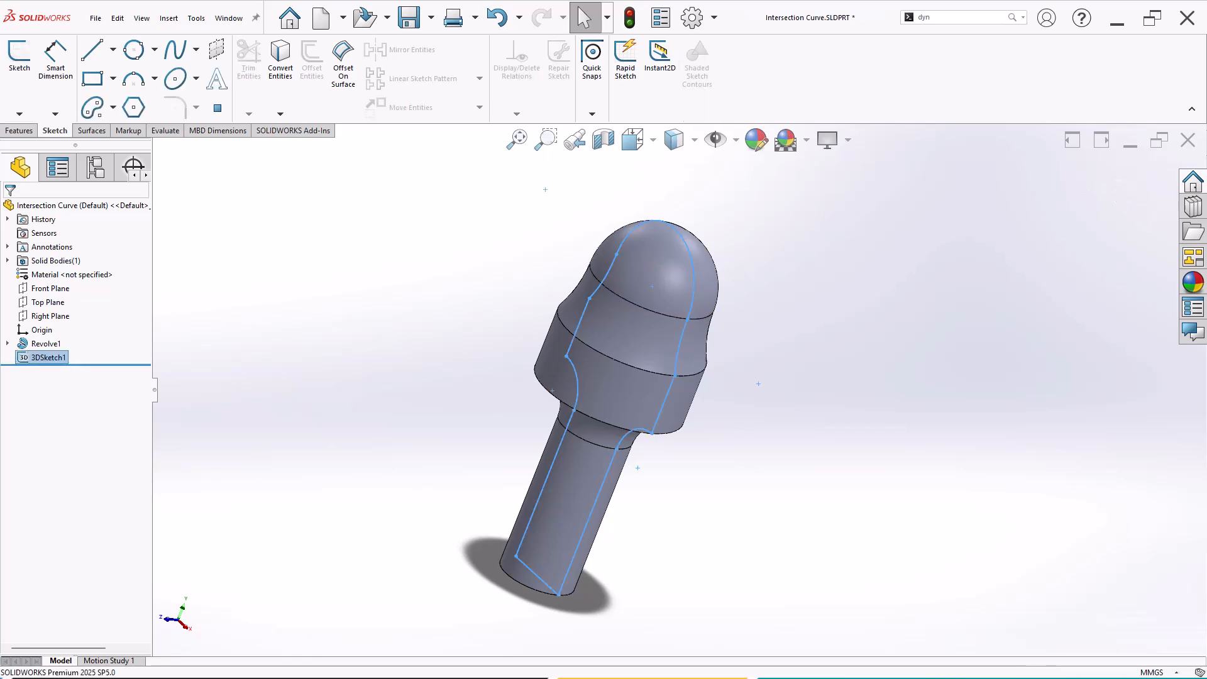
{"action": "mouse_move", "coordinate": [749, 363]}
{"action": "middle_mouse_down"}
{"action": "mouse_move", "coordinate": [745, 319]}
{"action": "mouse_move", "coordinate": [727, 364]}
{"action": "middle_mouse_up"}
{"action": "key", "text": "Escape"}
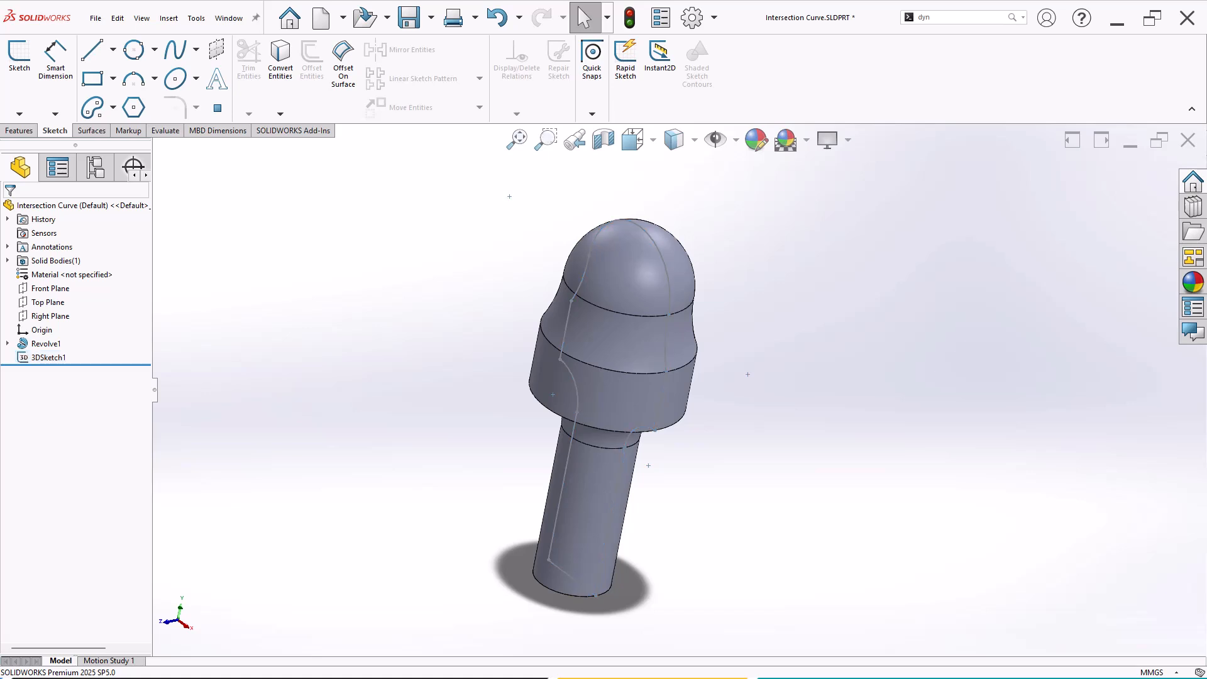
- Extrude the 3D sketch's intersection profile Blind 20 mm with merged result, using the Front Plane as the extrusion direction
{"action": "left_click", "coordinate": [19, 131]}
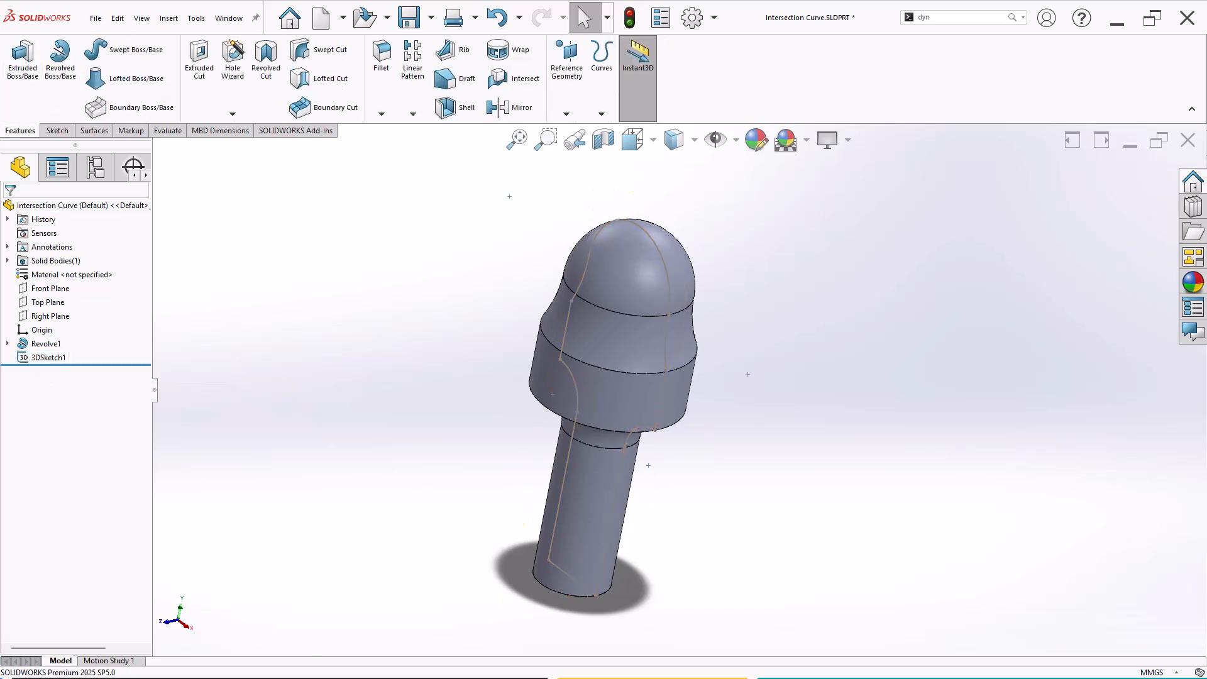
{"action": "left_click", "coordinate": [23, 57]}
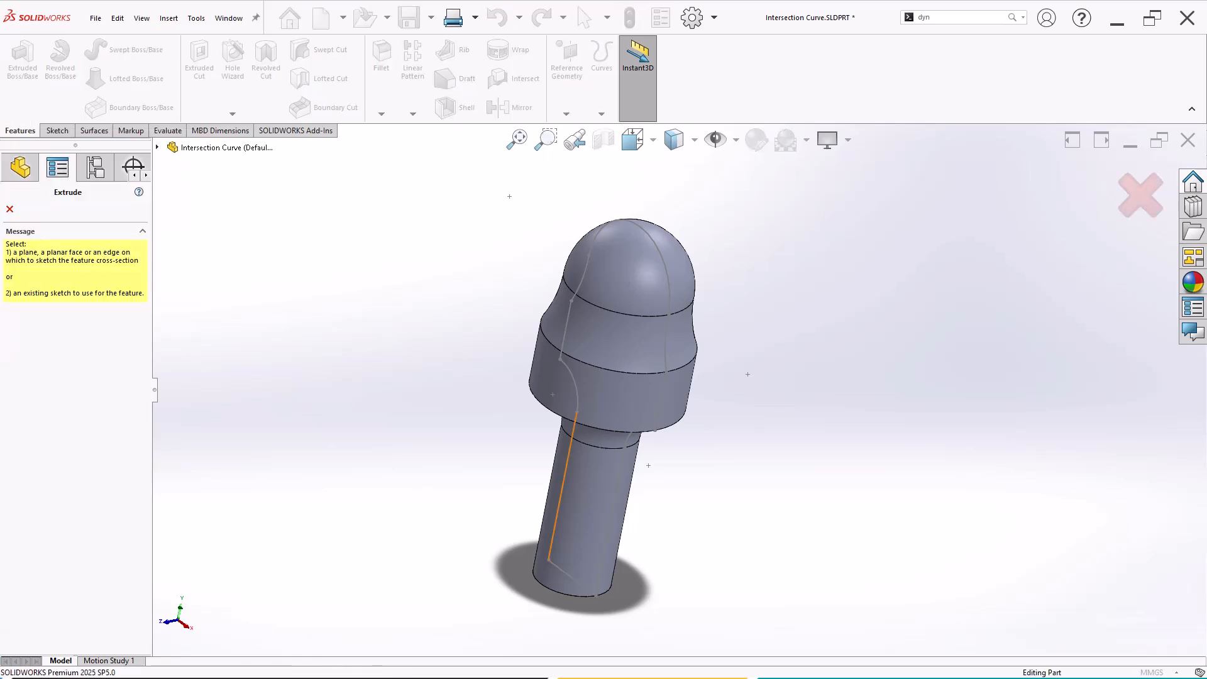
{"action": "left_click", "coordinate": [563, 485]}
{"action": "middle_click_drag", "start_coordinate": [635, 434], "coordinate": [585, 436]}
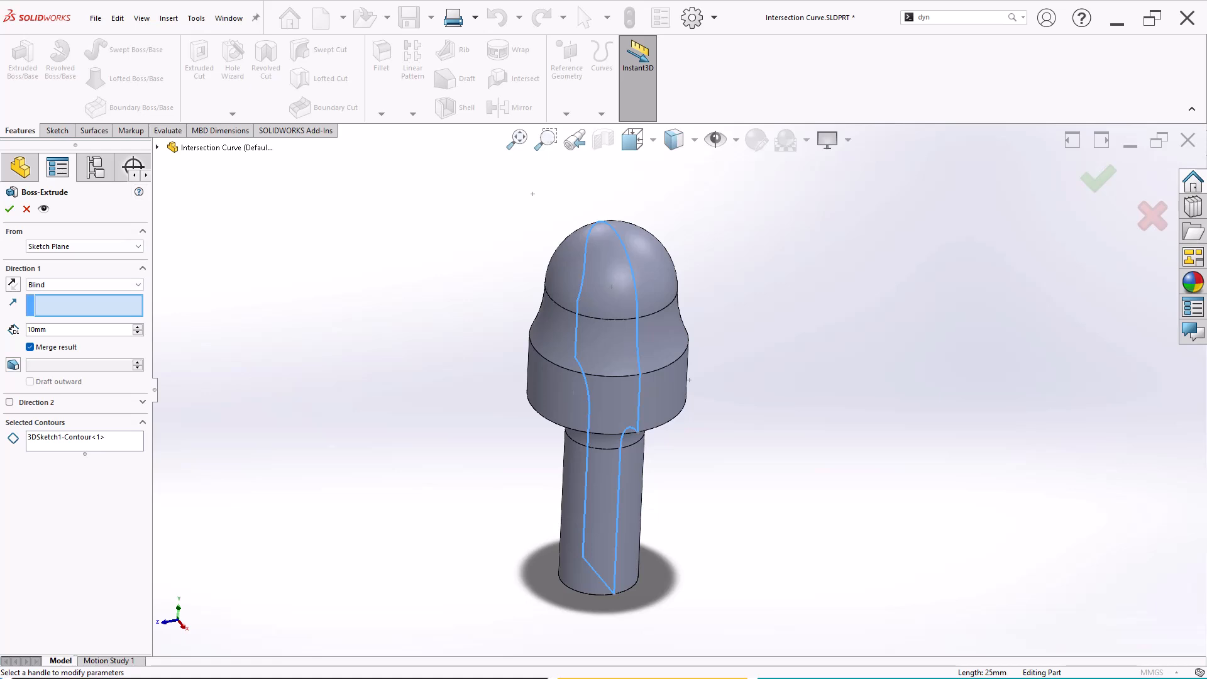
{"action": "left_click", "coordinate": [157, 147]}
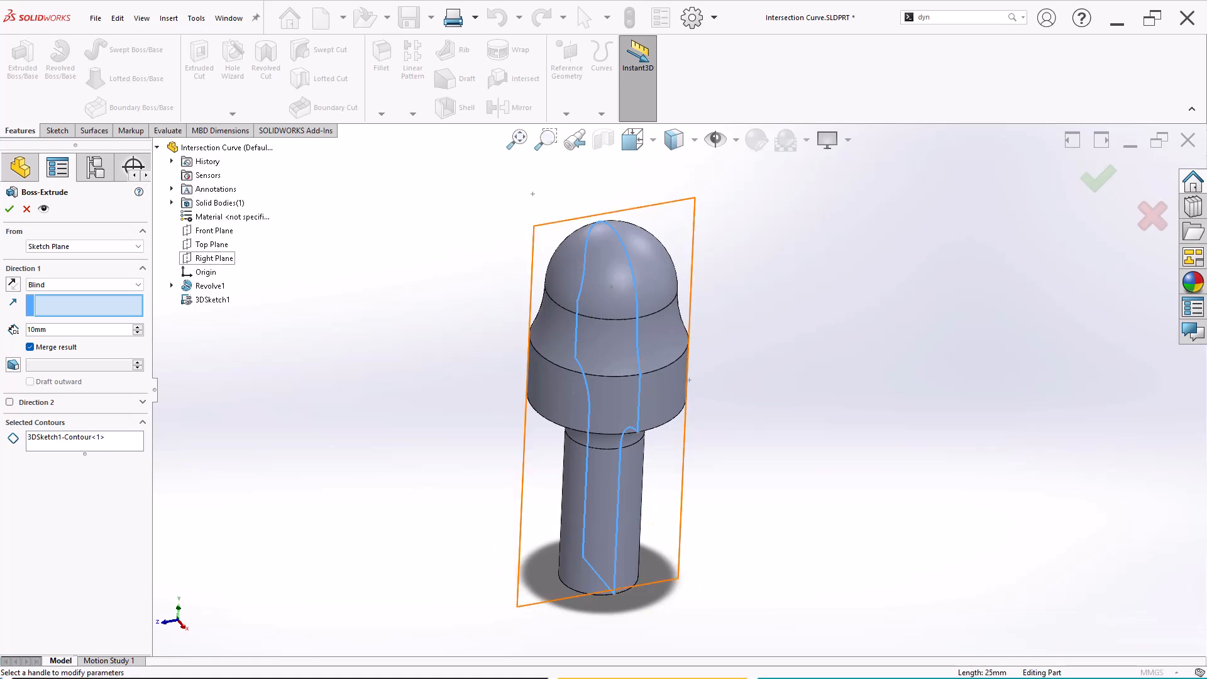
{"action": "left_click", "coordinate": [214, 230]}
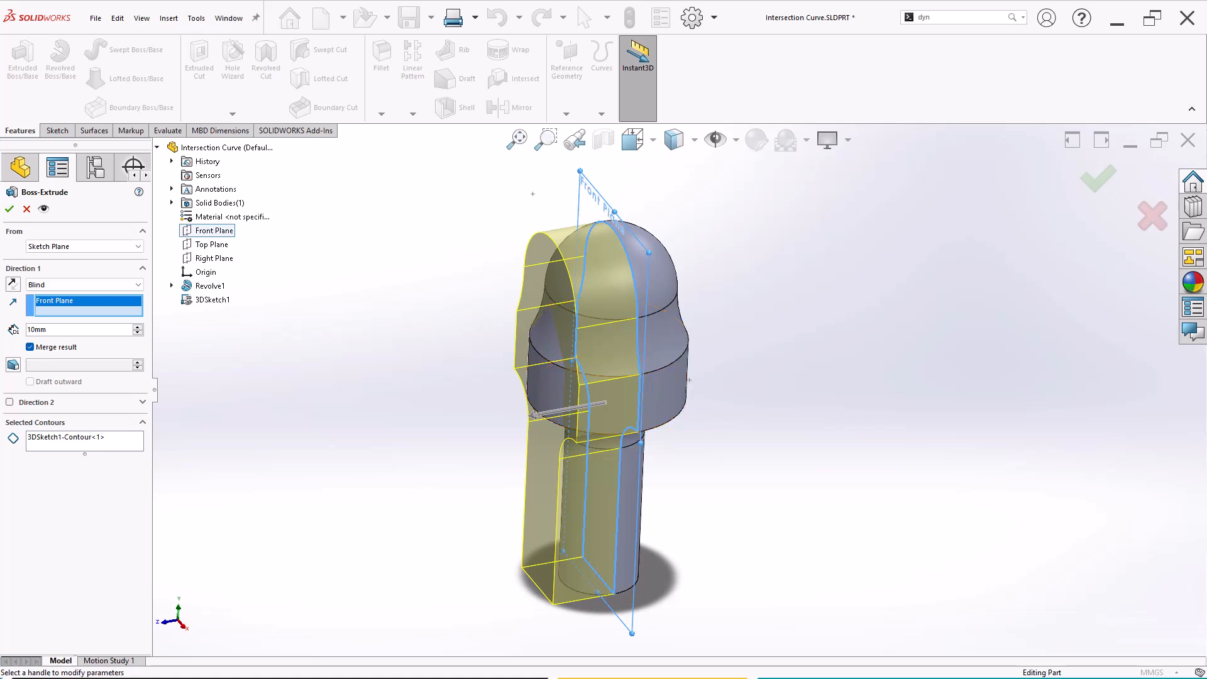
{"action": "scroll", "coordinate": [680, 333], "scroll_direction": "down", "scroll_amount": 2}
{"action": "scroll", "coordinate": [672, 337], "scroll_direction": "up", "scroll_amount": 2}
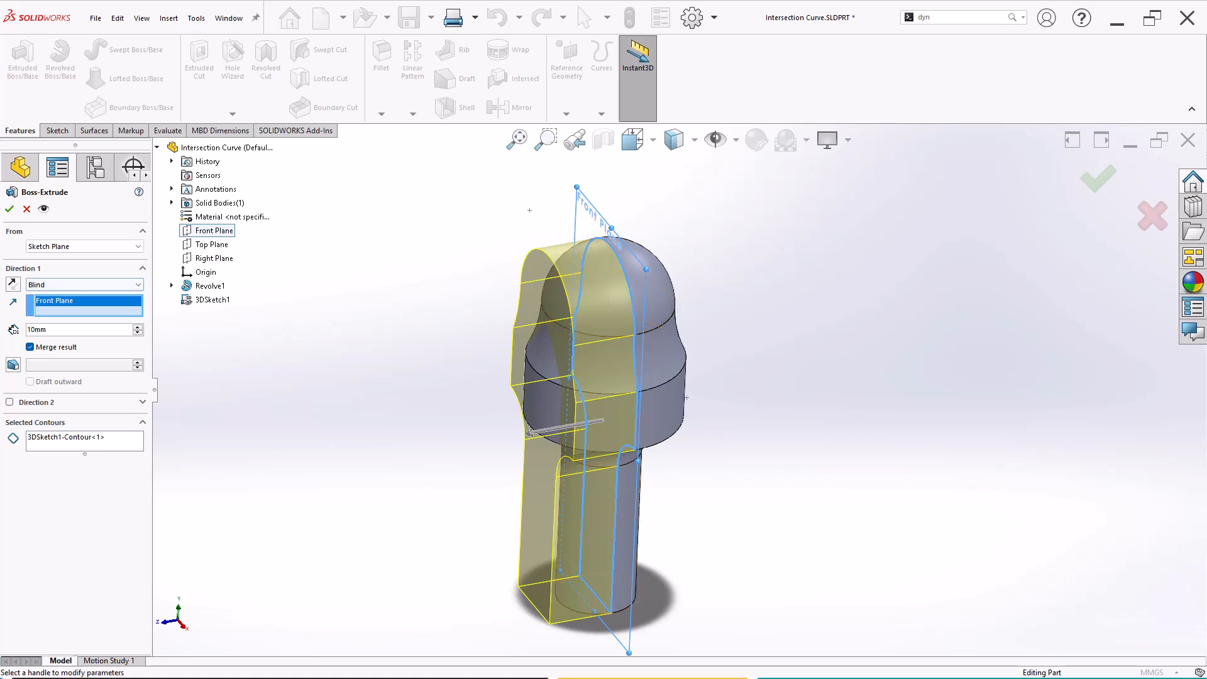
{"action": "left_click", "coordinate": [137, 326]}
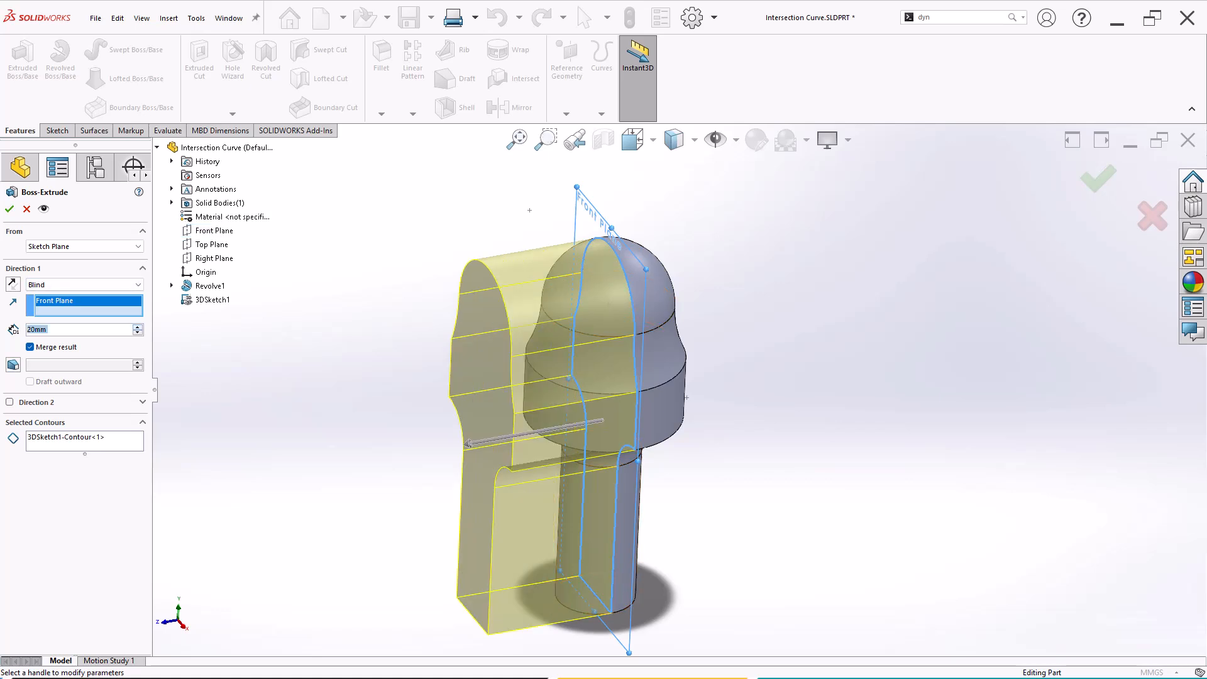
{"action": "key", "text": "Return"}
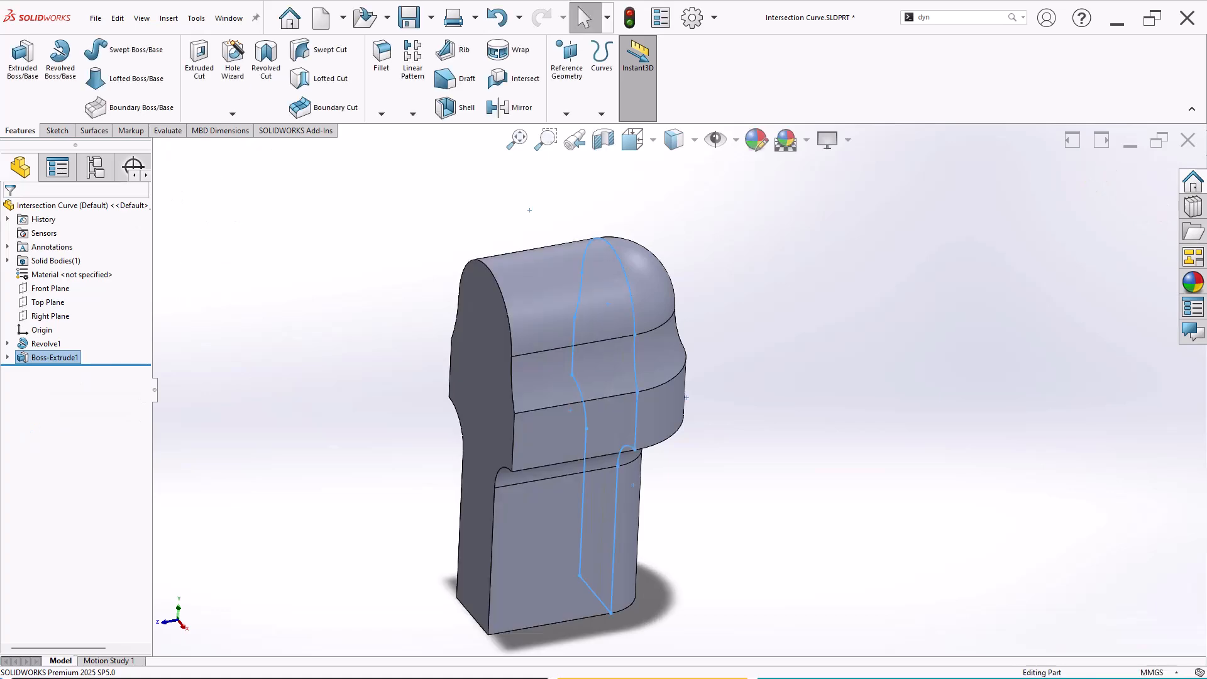
{"action": "key", "text": "Escape"}
{"action": "mouse_move", "coordinate": [490, 389]}
{"action": "middle_mouse_down"}
{"action": "mouse_move", "coordinate": [641, 478]}
{"action": "mouse_move", "coordinate": [456, 503]}
{"action": "mouse_move", "coordinate": [499, 494]}
{"action": "middle_mouse_up"}
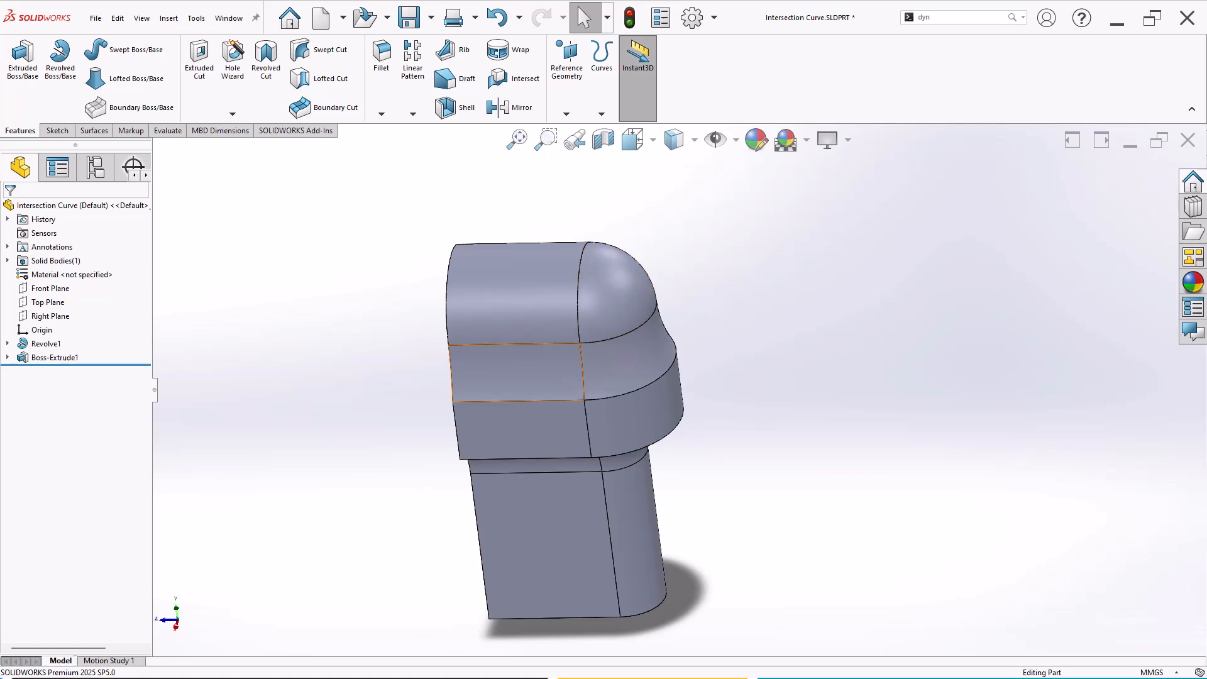
{"action": "mouse_move", "coordinate": [477, 497]}
{"action": "middle_mouse_down"}
{"action": "mouse_move", "coordinate": [560, 496]}
{"action": "mouse_move", "coordinate": [528, 495]}
{"action": "mouse_move", "coordinate": [542, 532]}
{"action": "mouse_move", "coordinate": [512, 547]}
{"action": "middle_mouse_up"}
{"action": "left_click", "coordinate": [56, 131]}
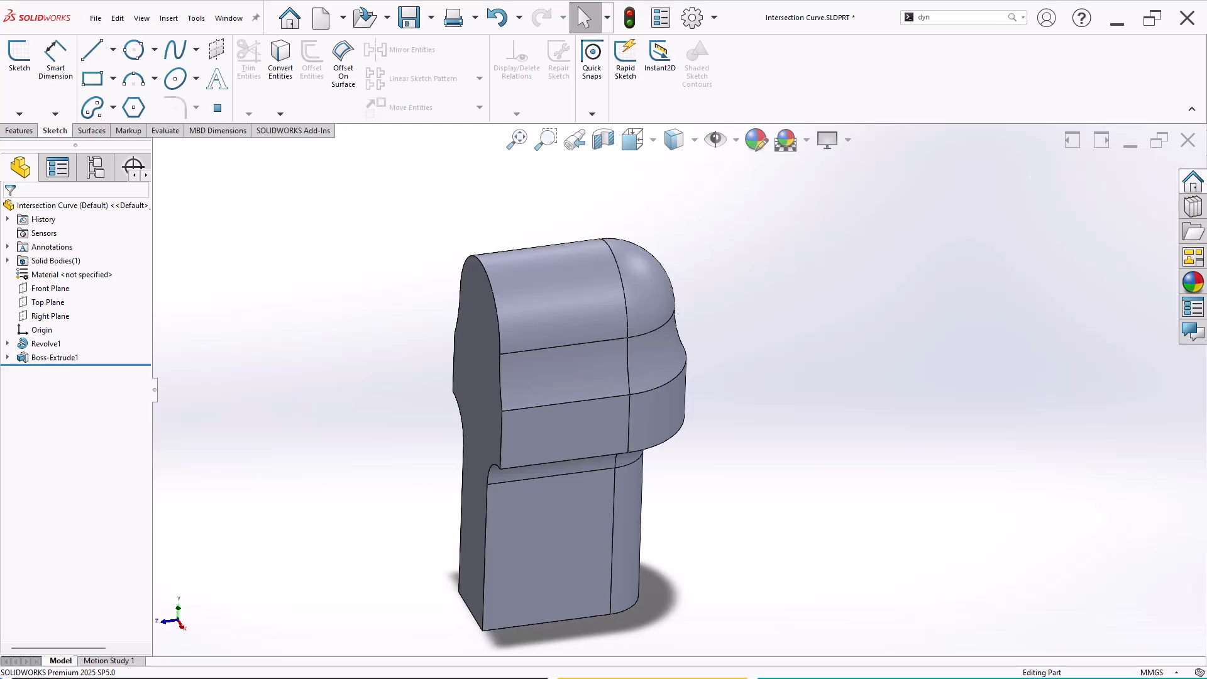